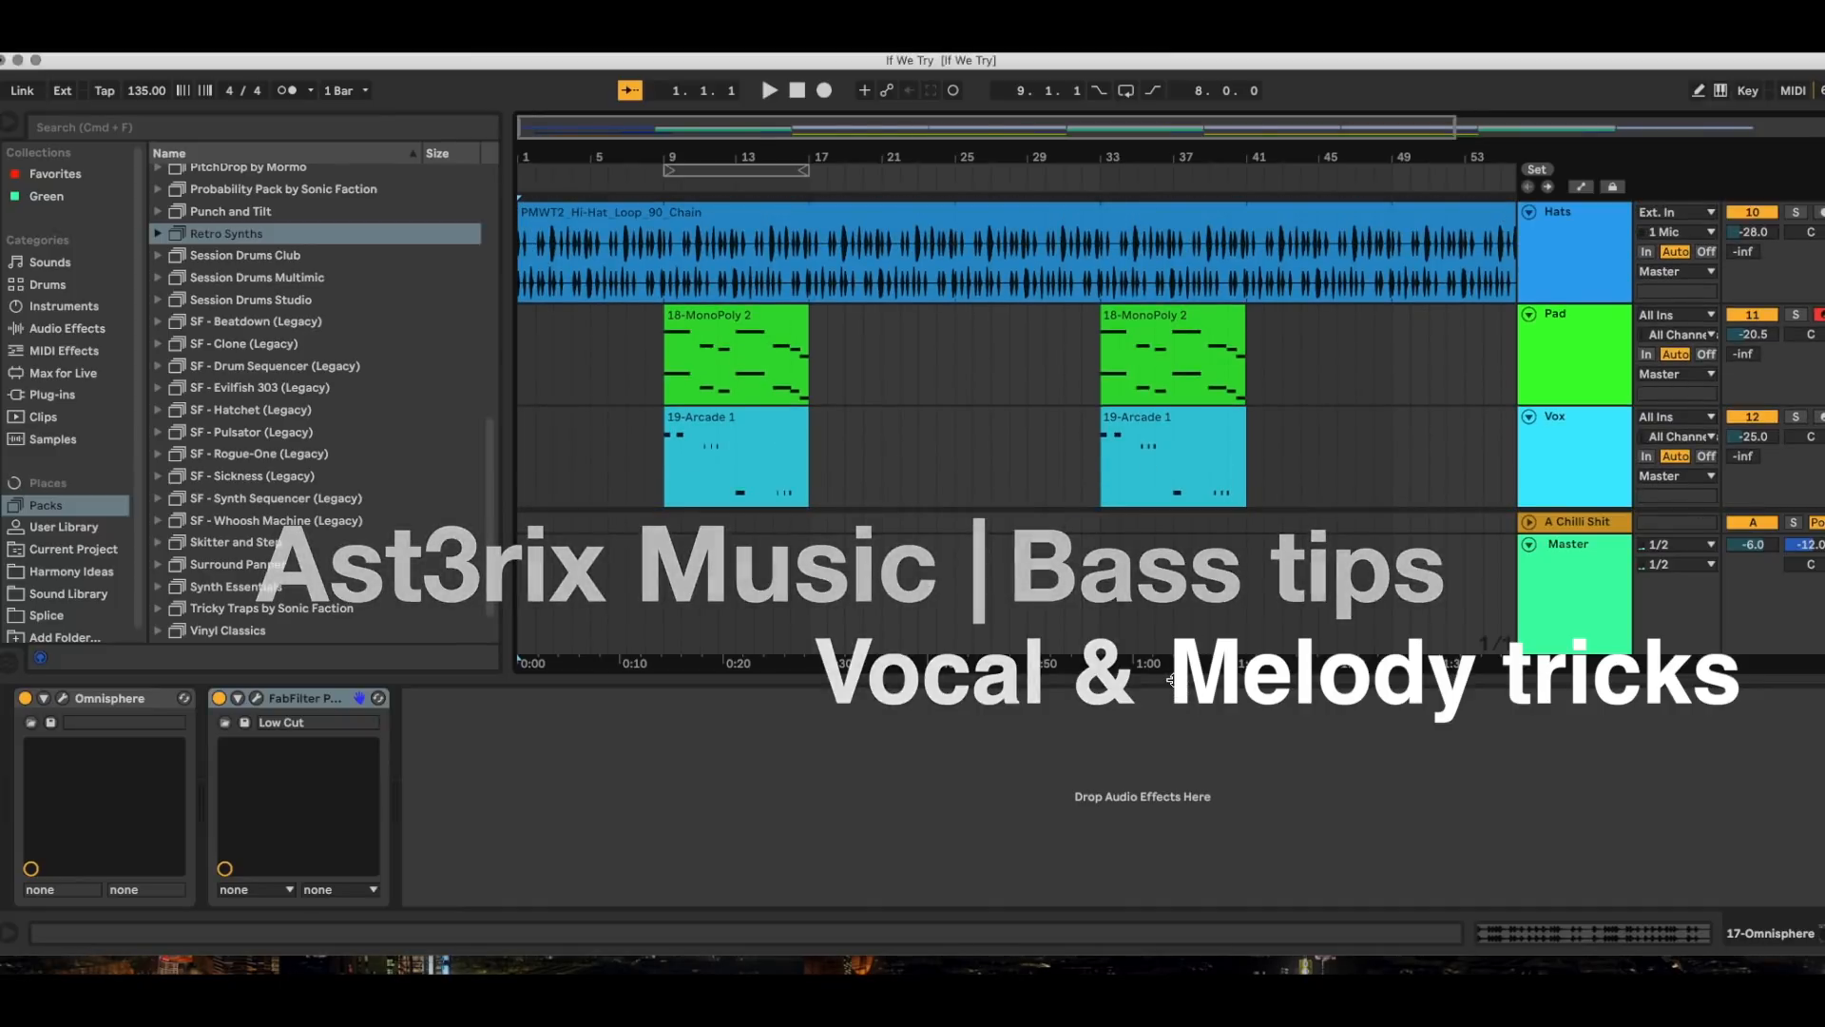
Hide the device view and look over all the tracks in the arrangement, from Bells down to Omnisphere.
key(super+alt+l)
scroll(1236, 618, up, 6)
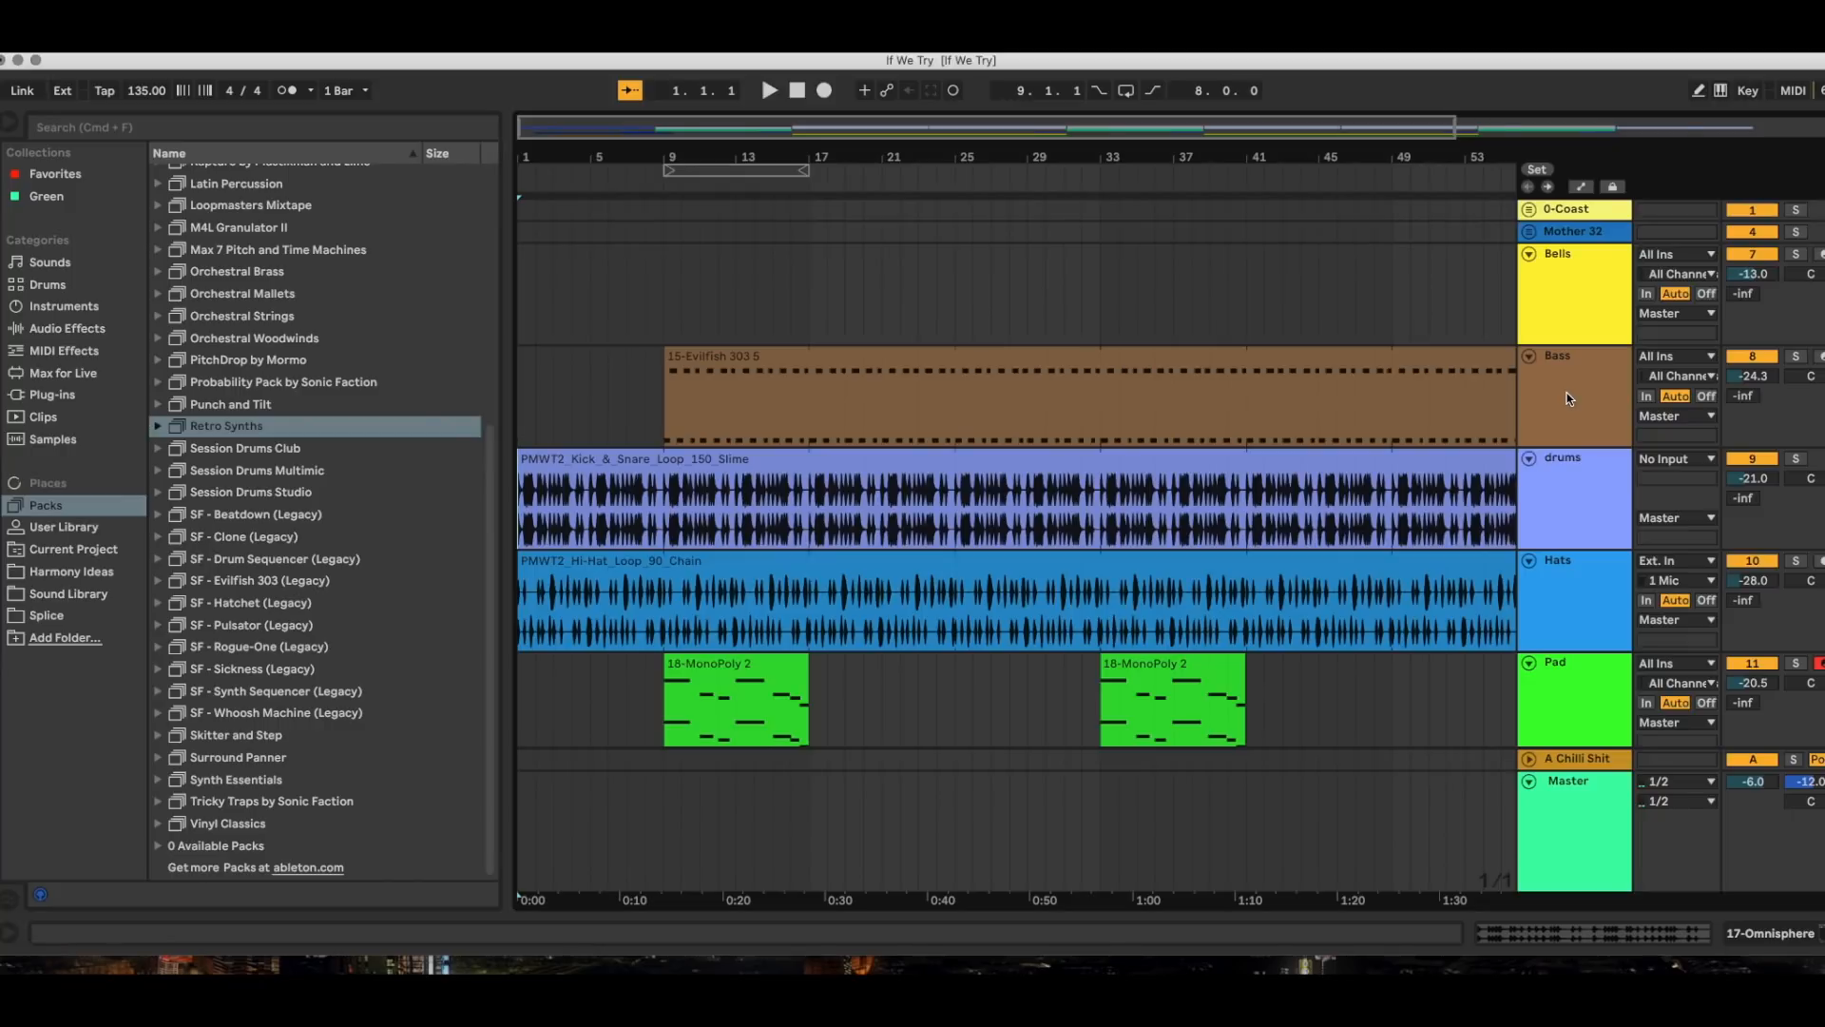
scroll(1406, 639, down, 8)
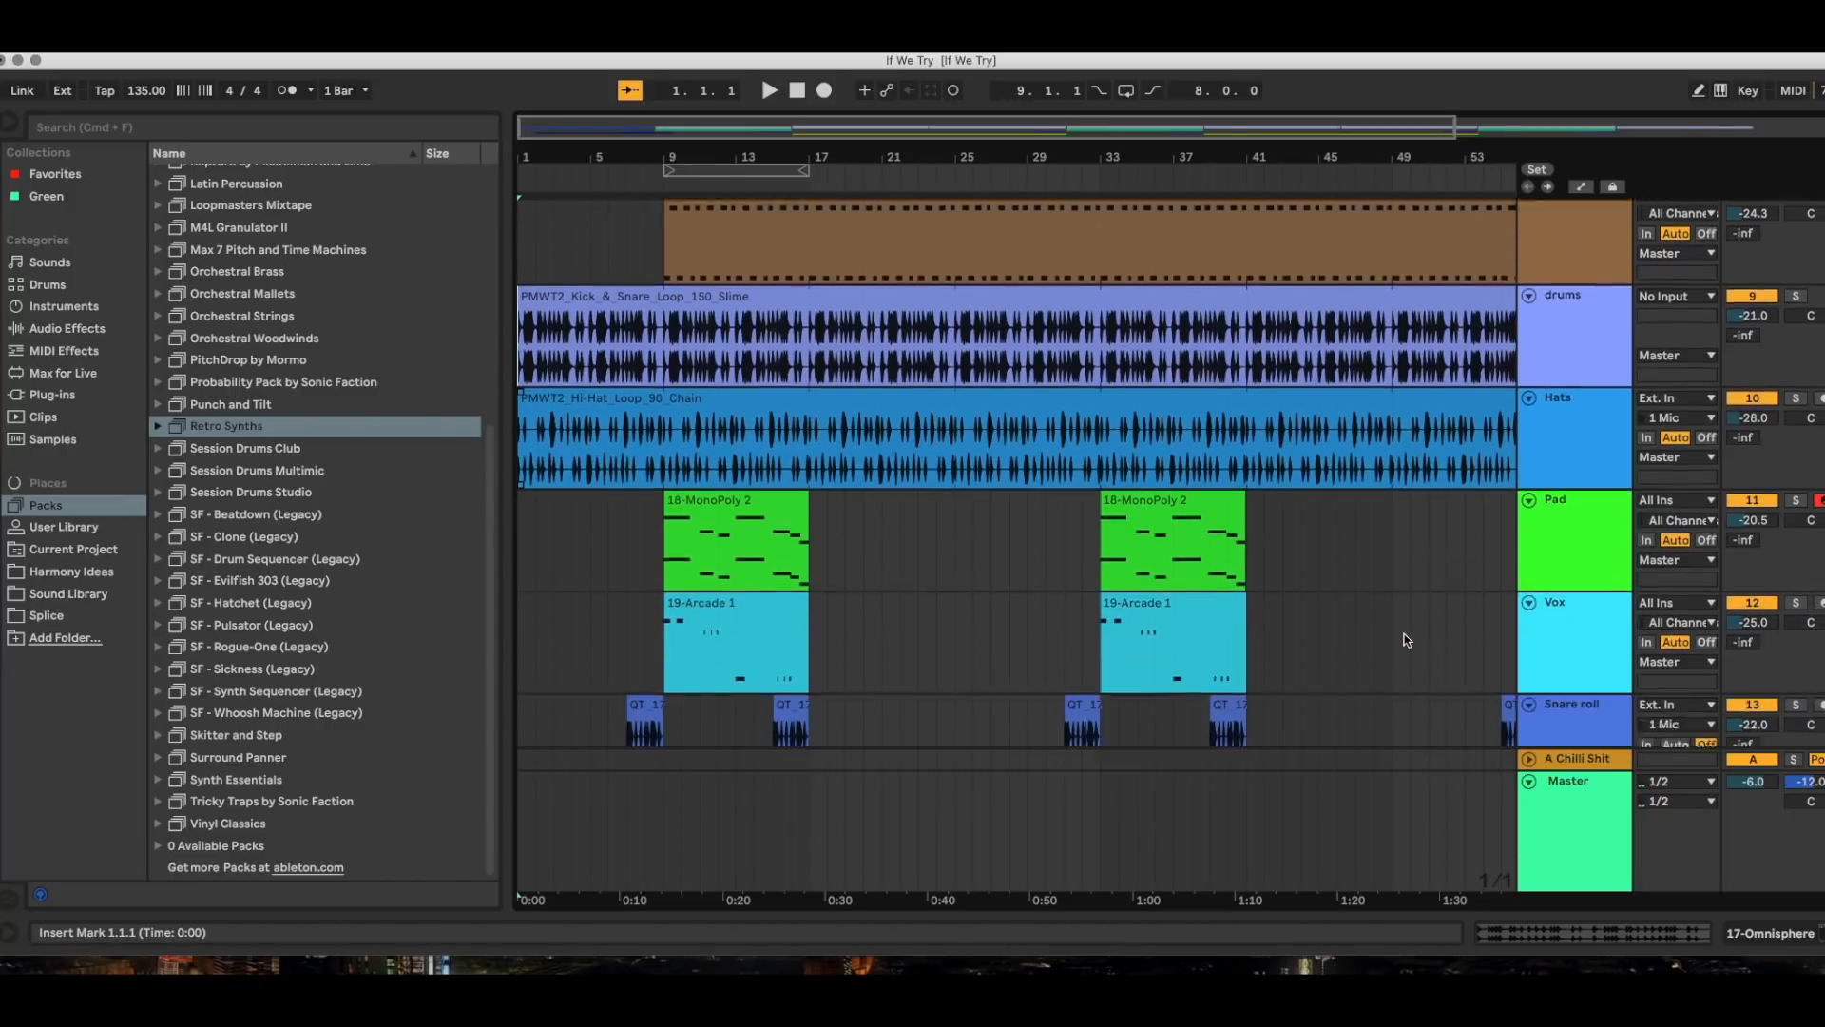
scroll(1406, 639, down, 4)
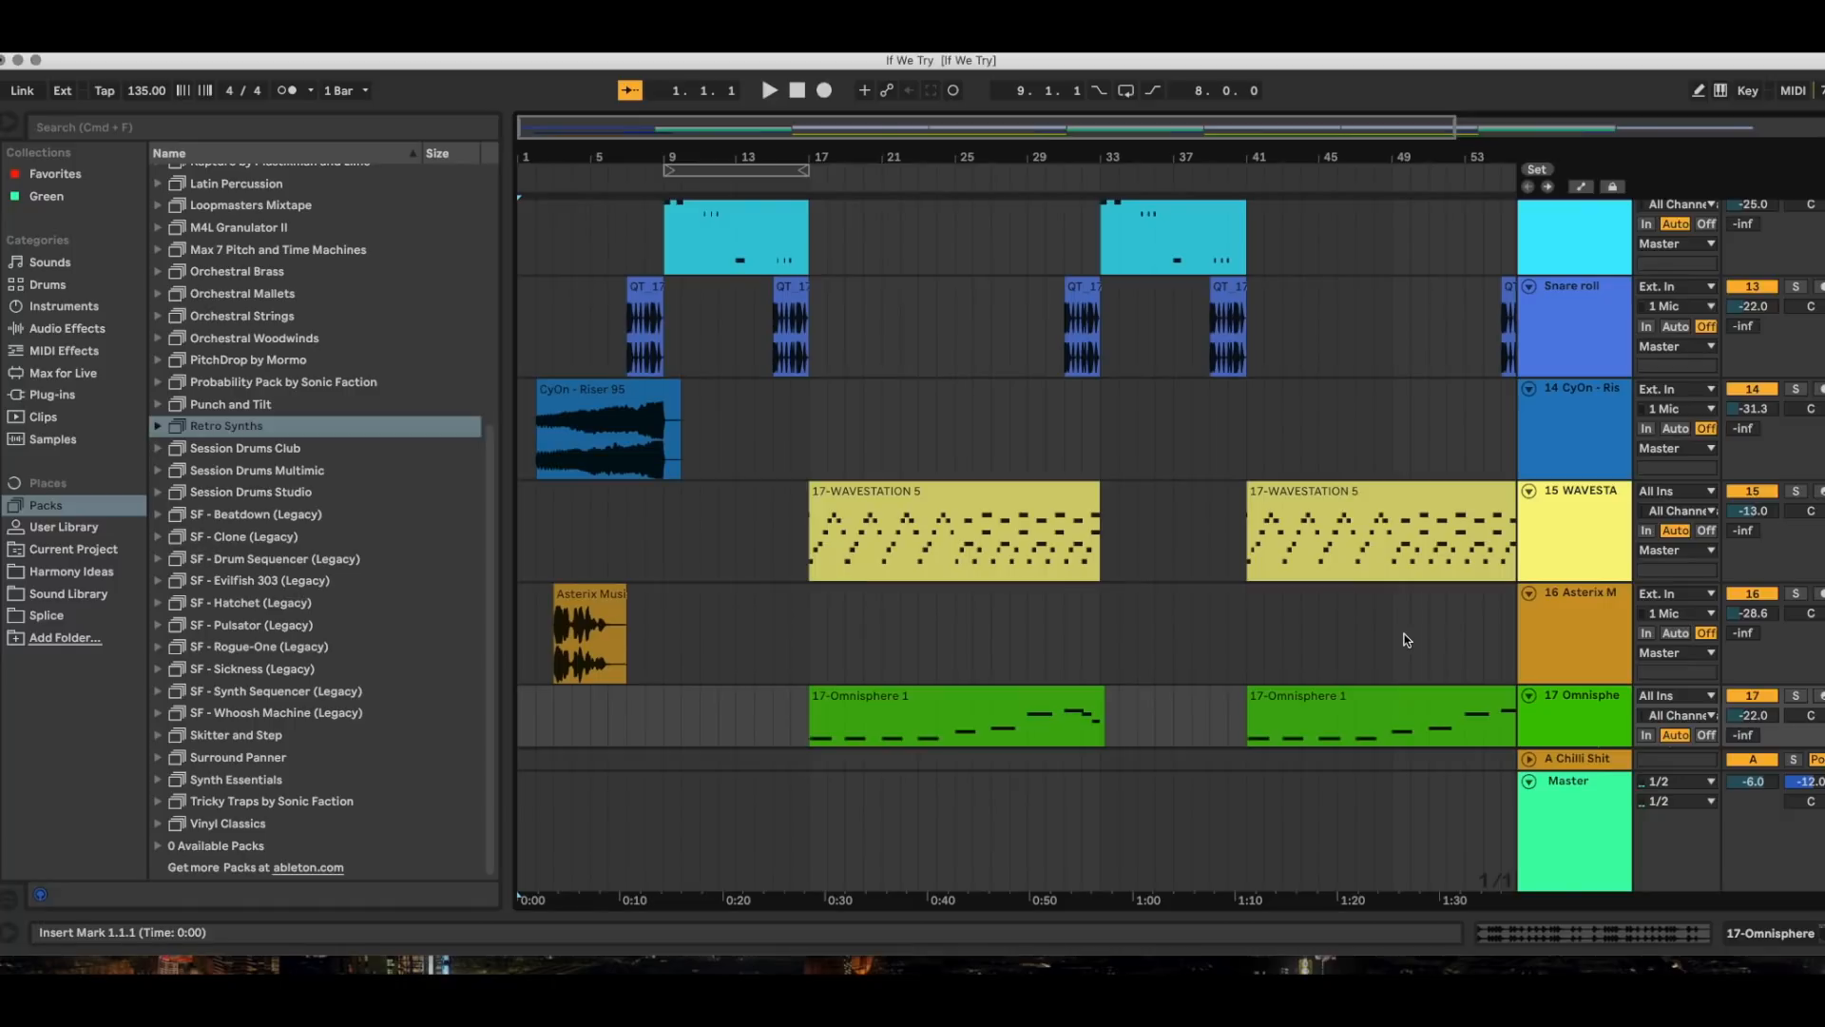
scroll(1406, 639, up, 2)
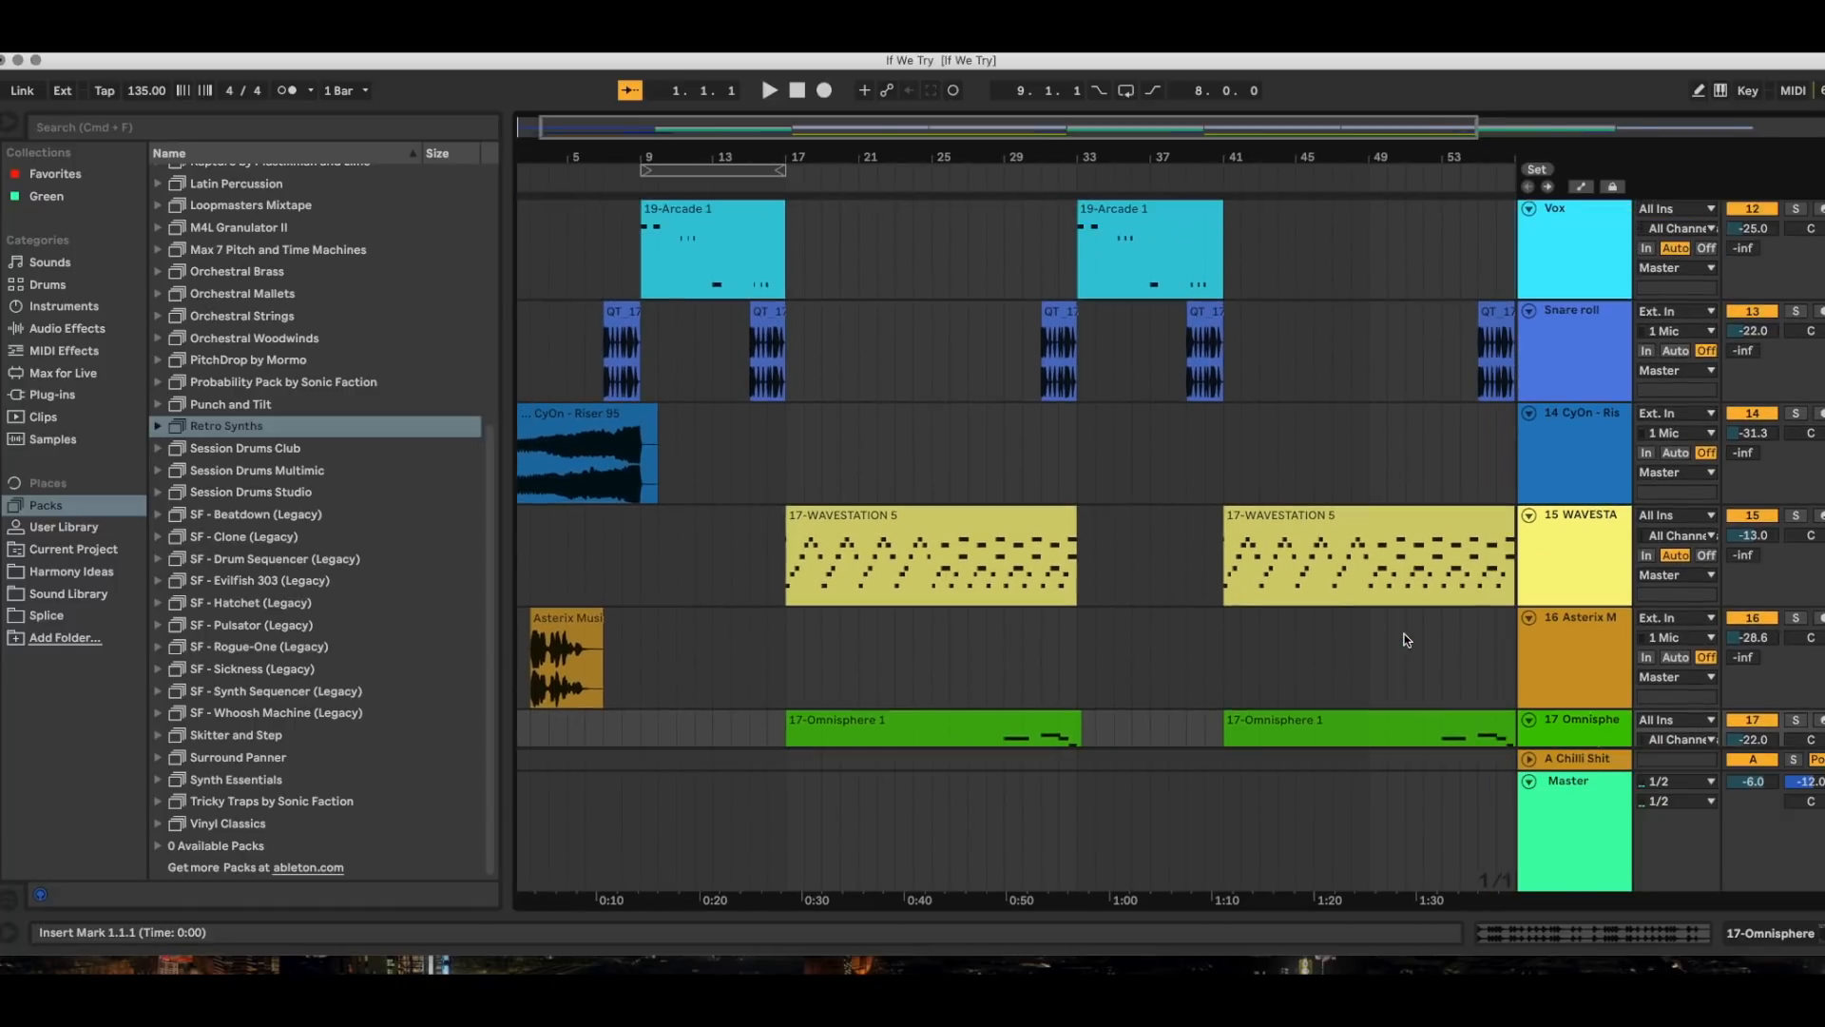
scroll(1405, 639, up, 1)
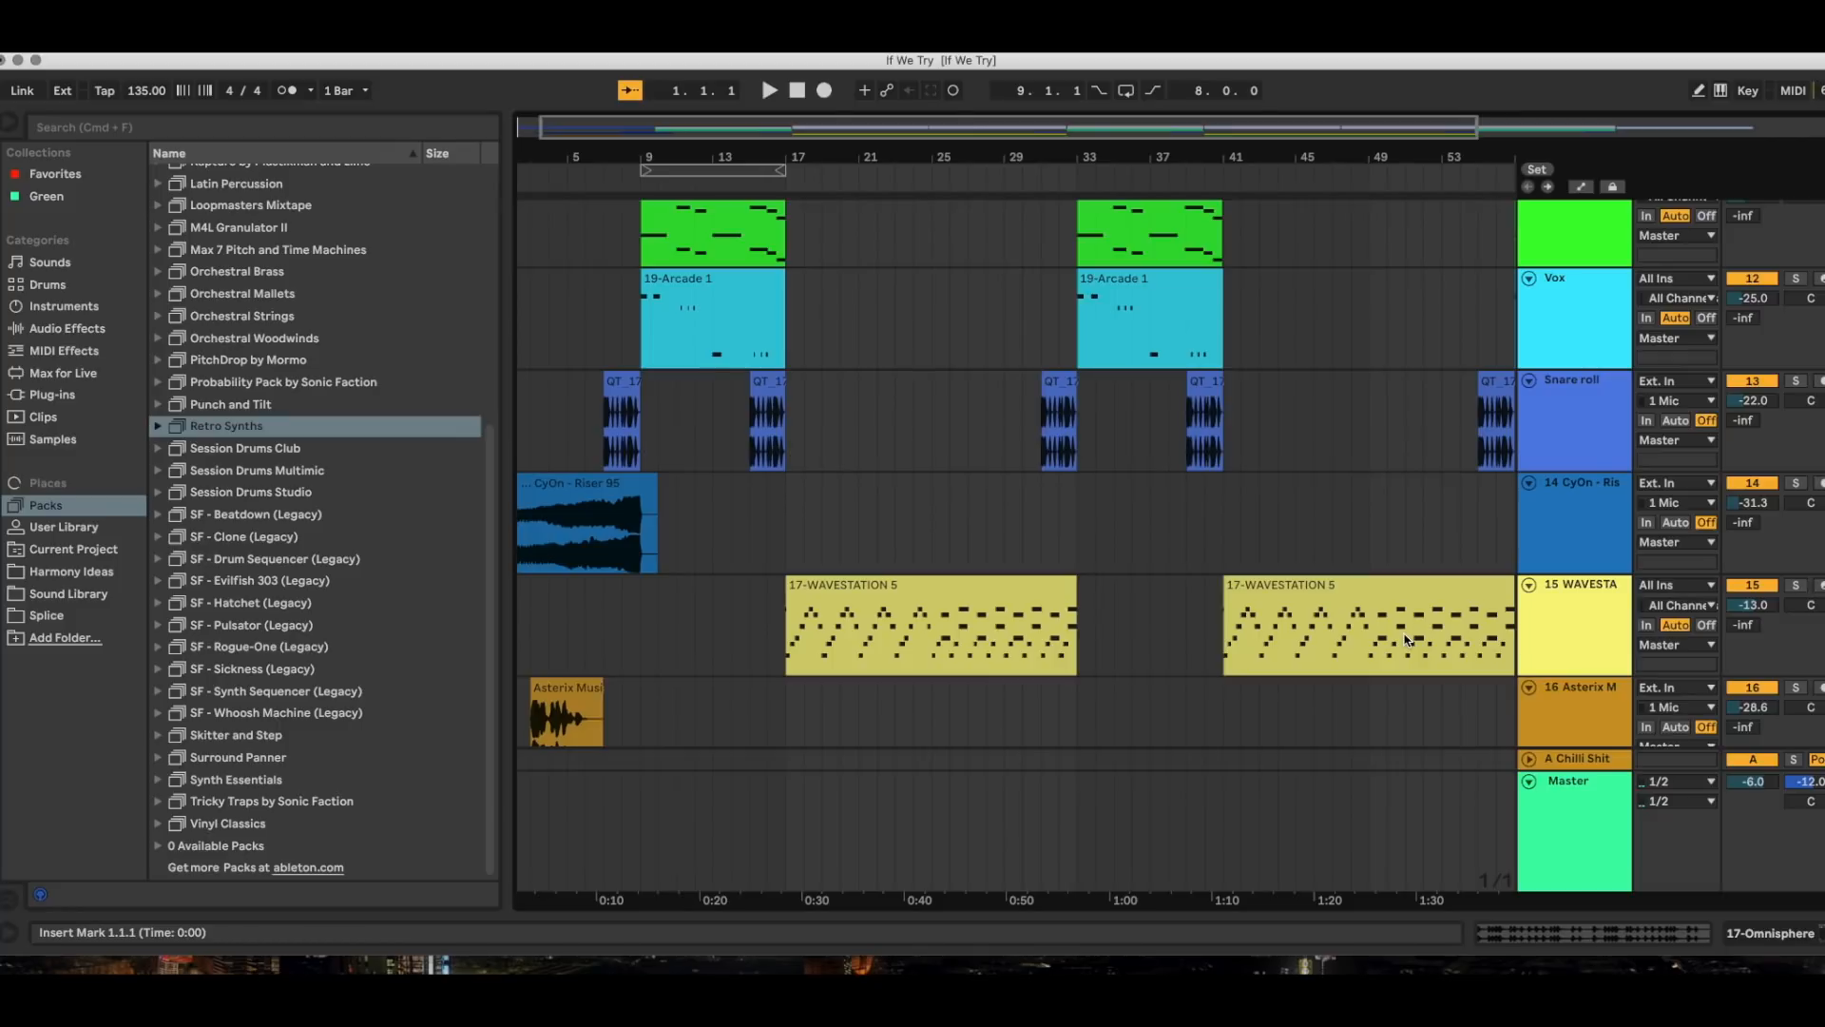
scroll(1406, 638, down, 2)
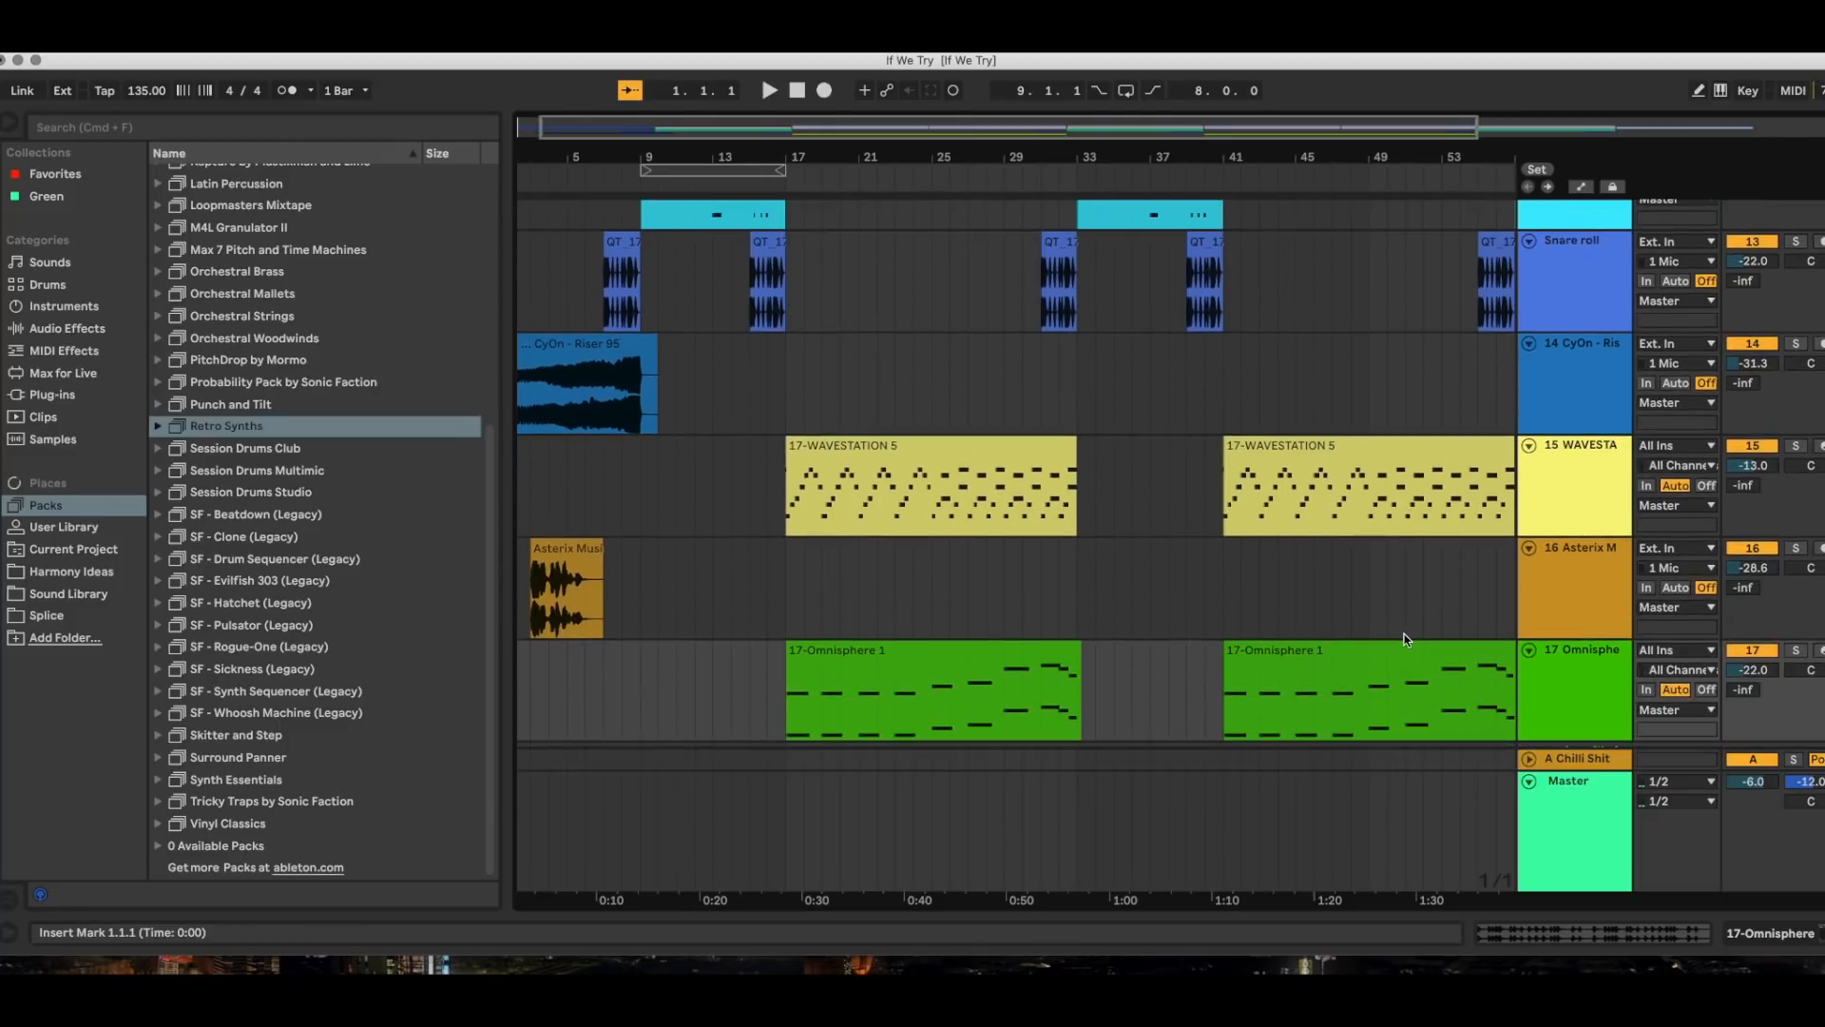
scroll(1405, 639, down, 1)
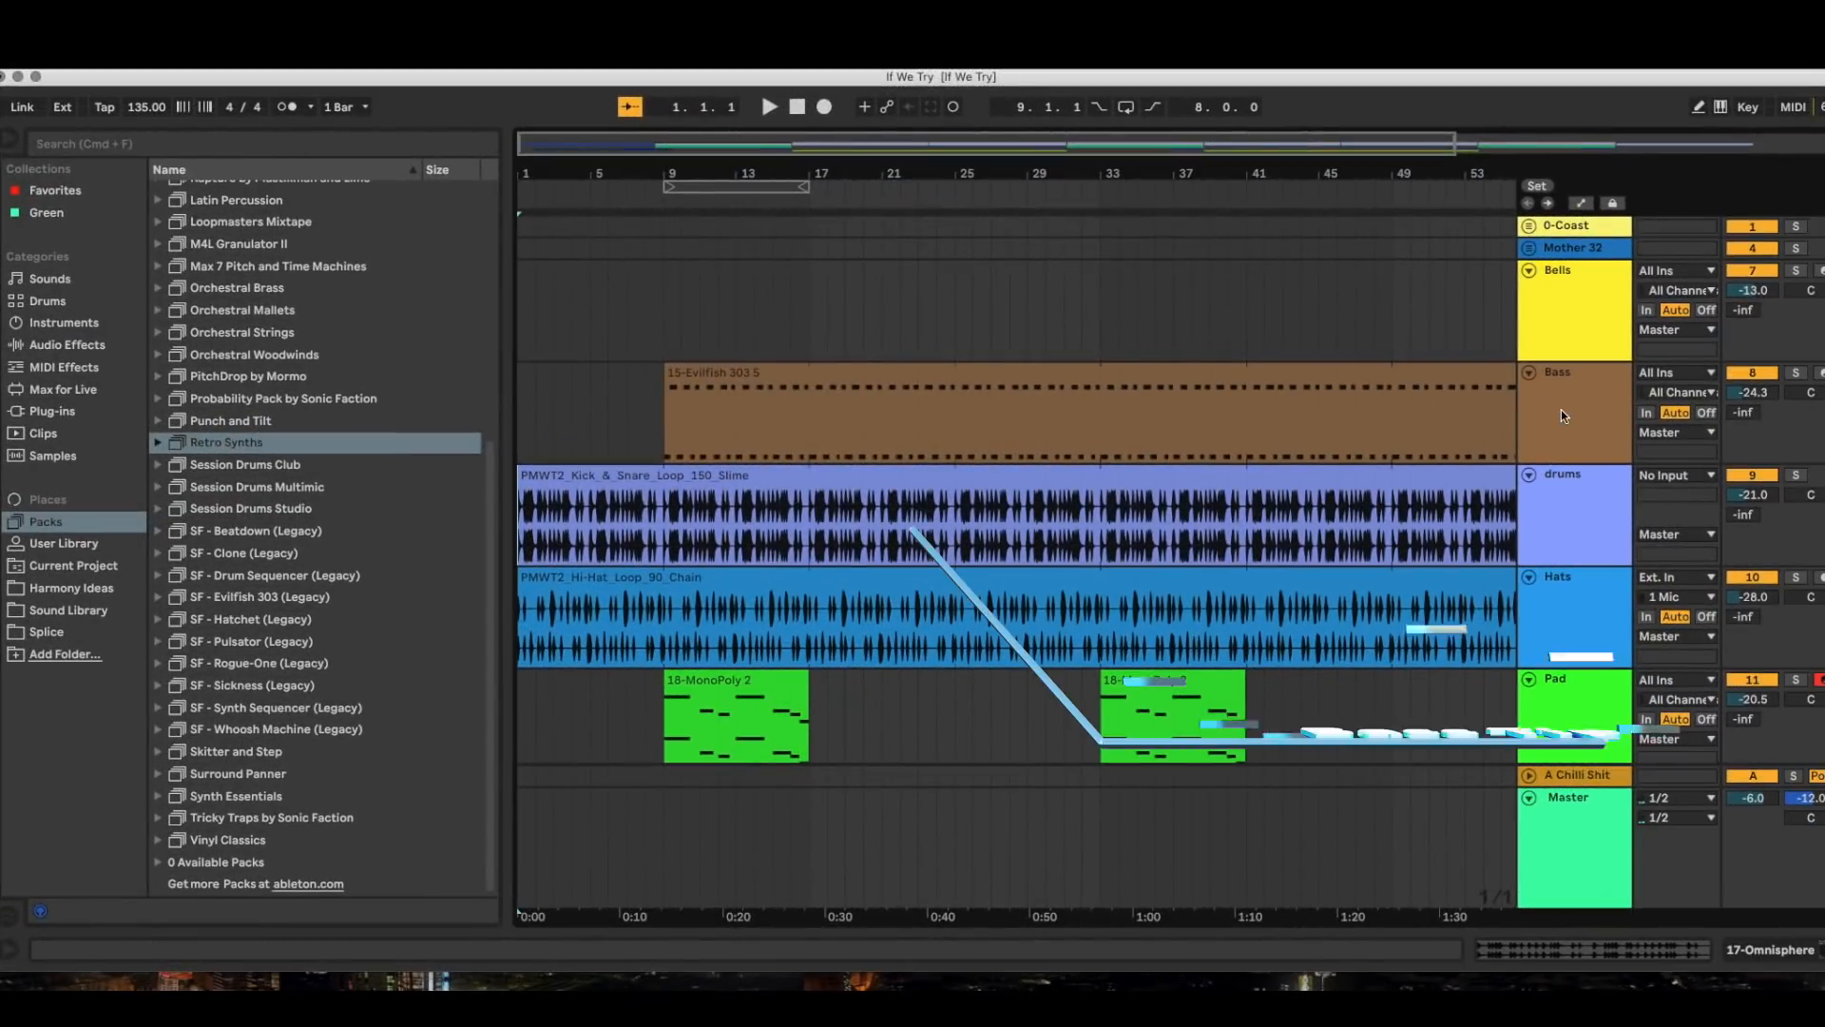
Show the Bass track's device chain and check the automation and mapping options of Evilfish 303's Cutoff.
click(1565, 415)
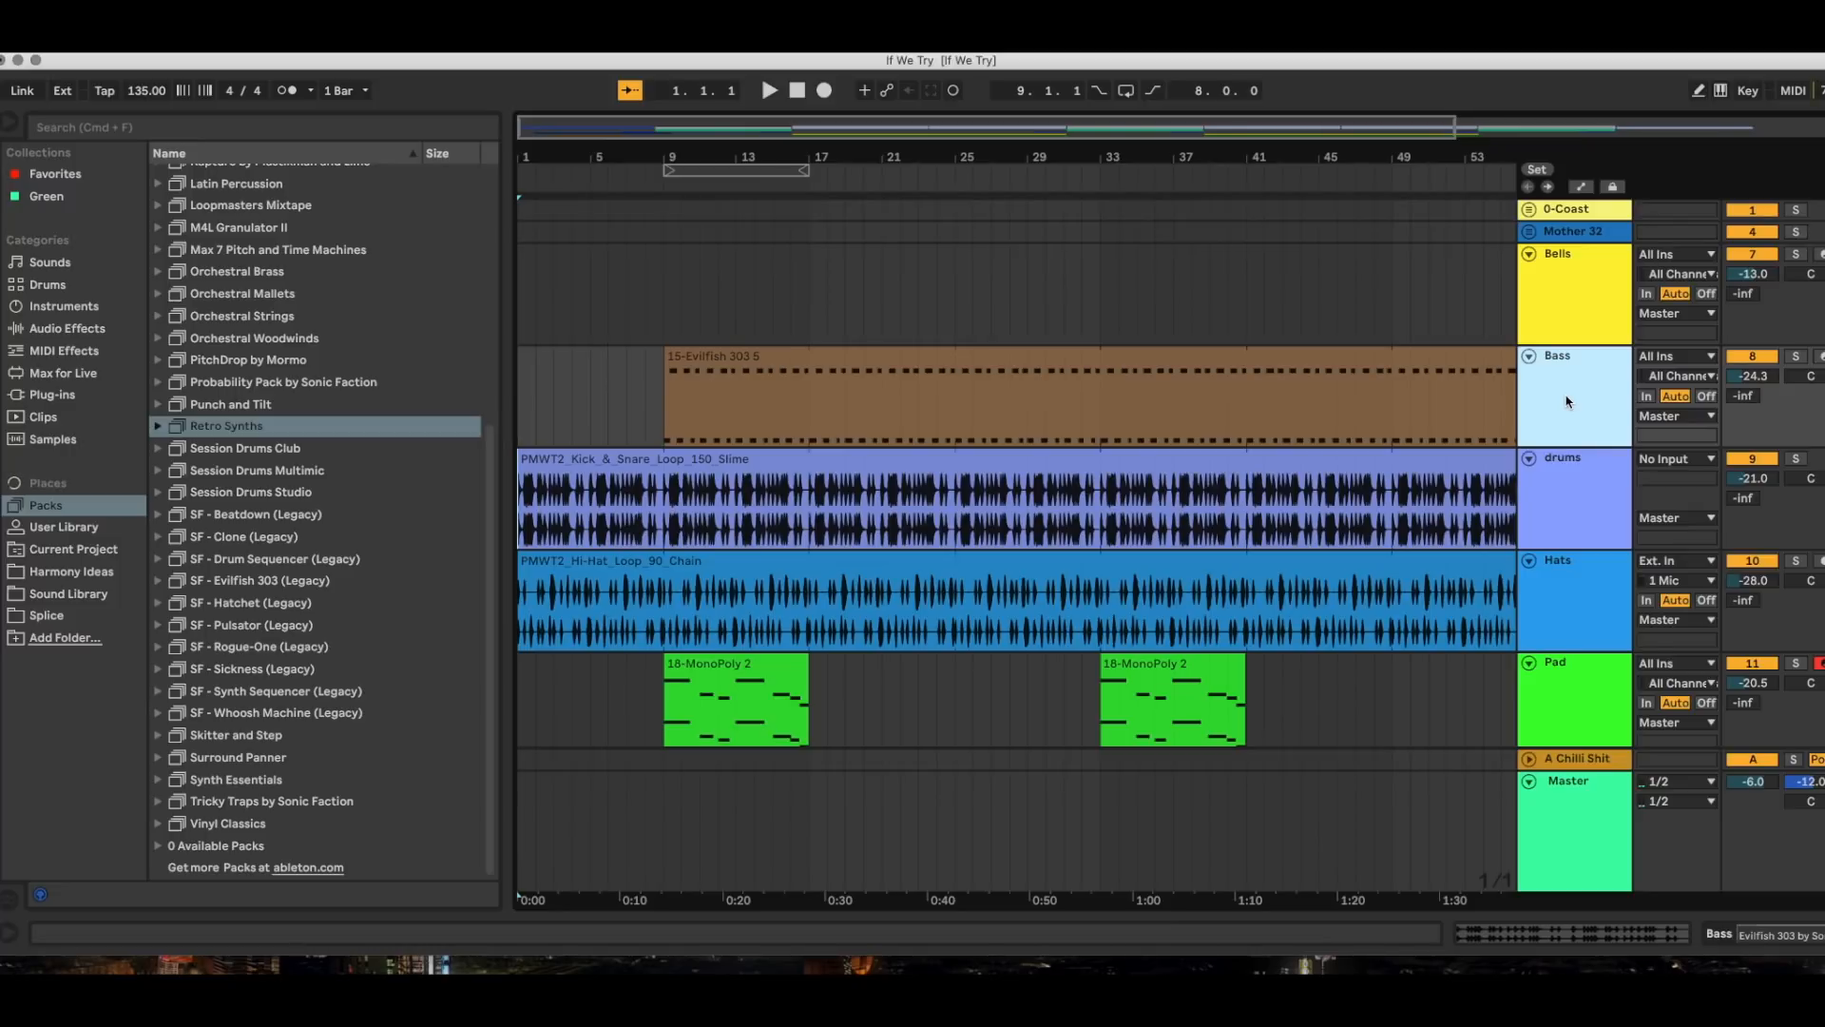
double_click(1568, 402)
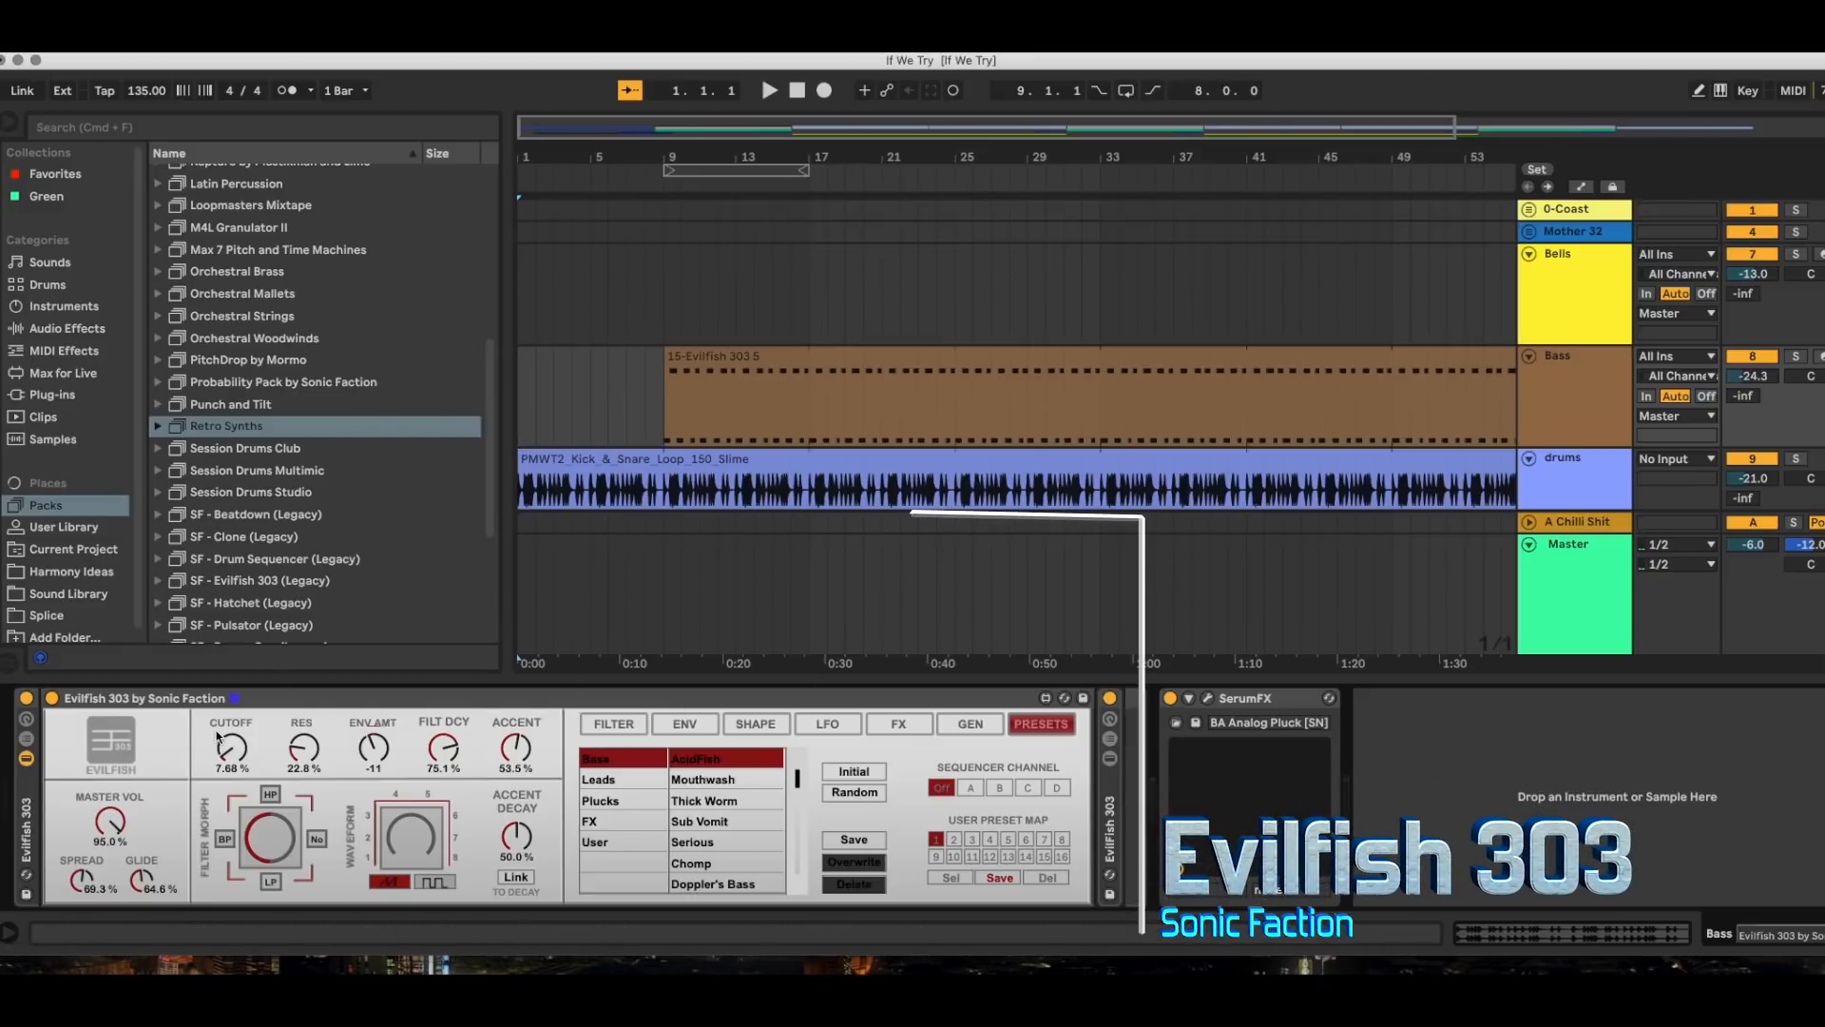
click(435, 699)
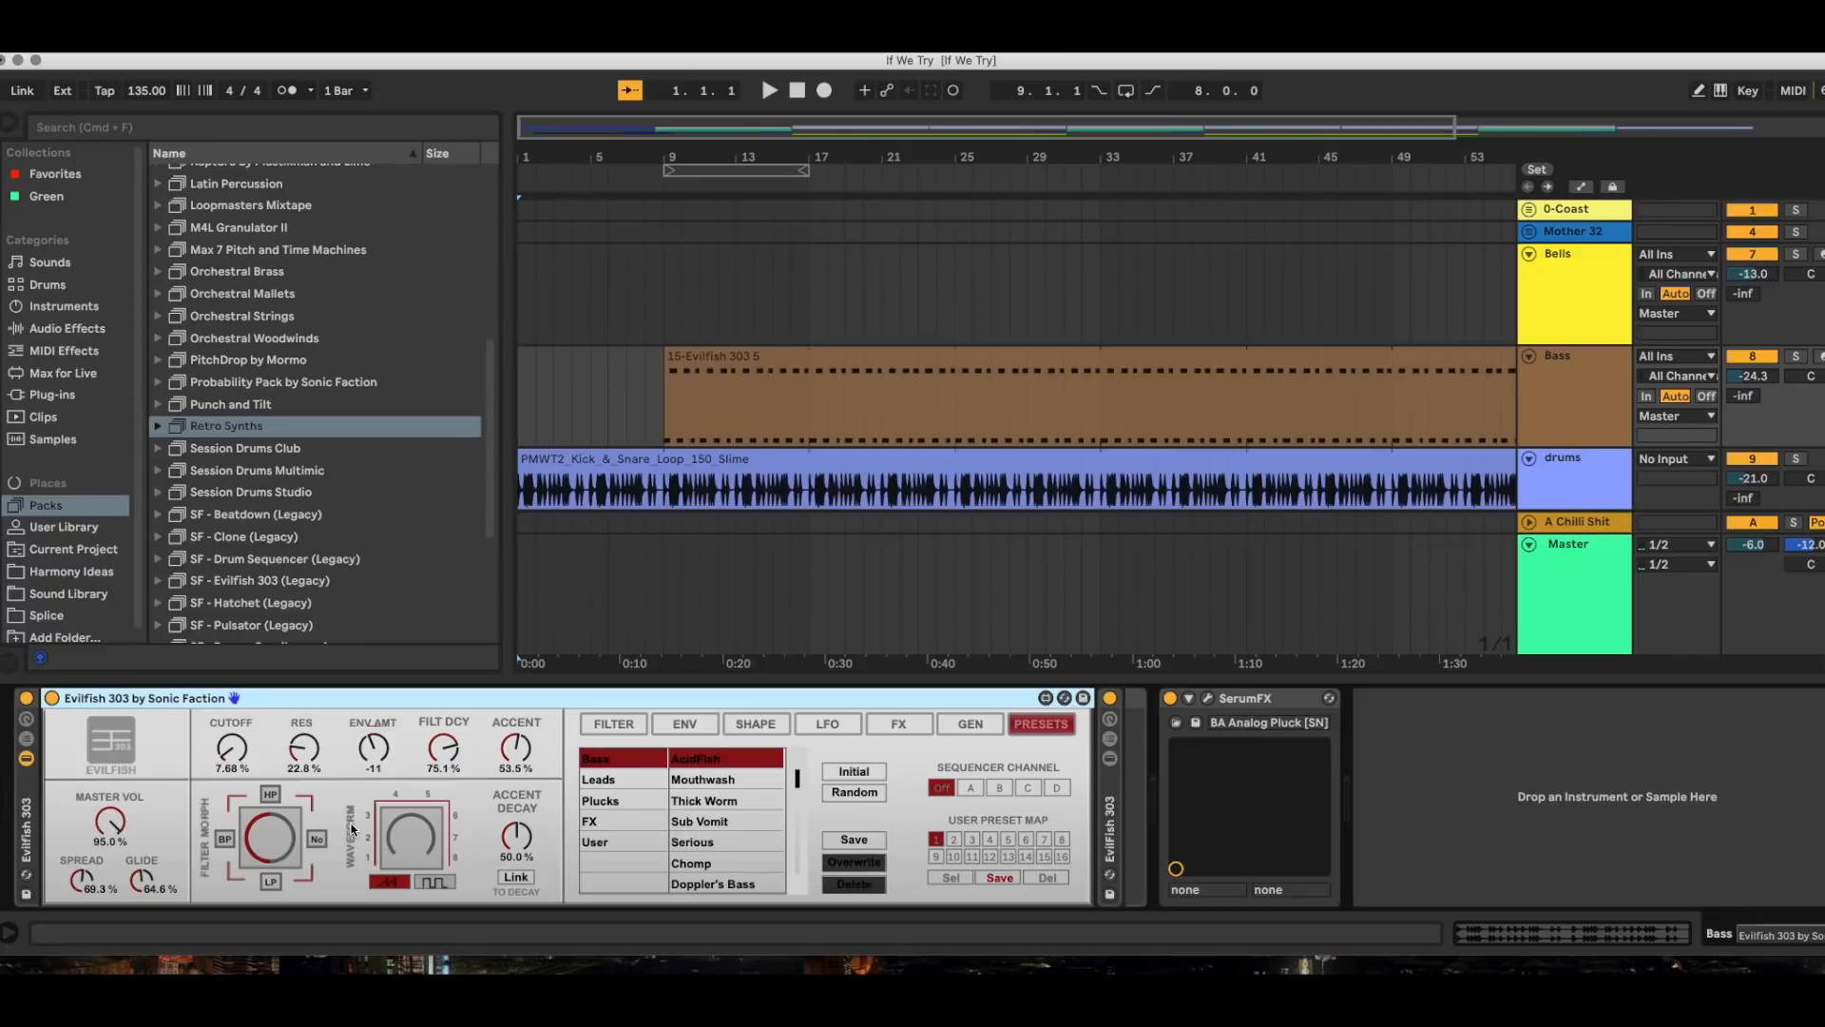
right_click(231, 753)
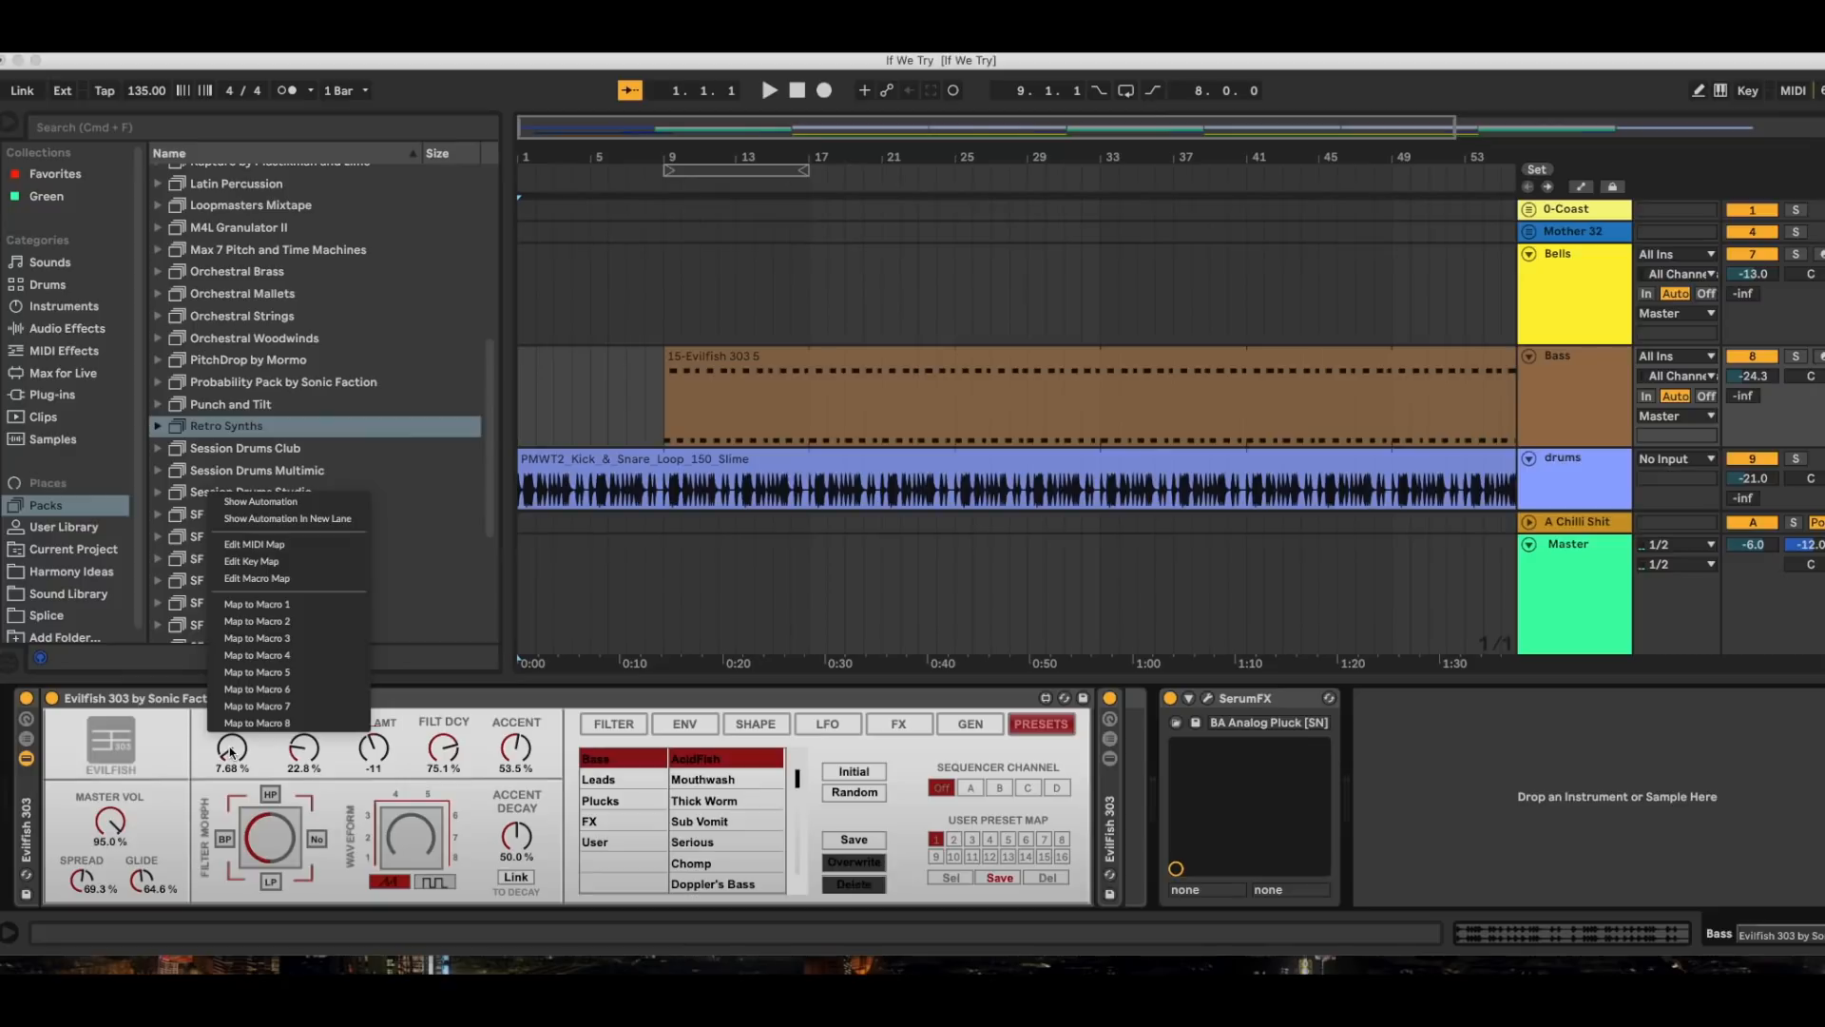
click(422, 729)
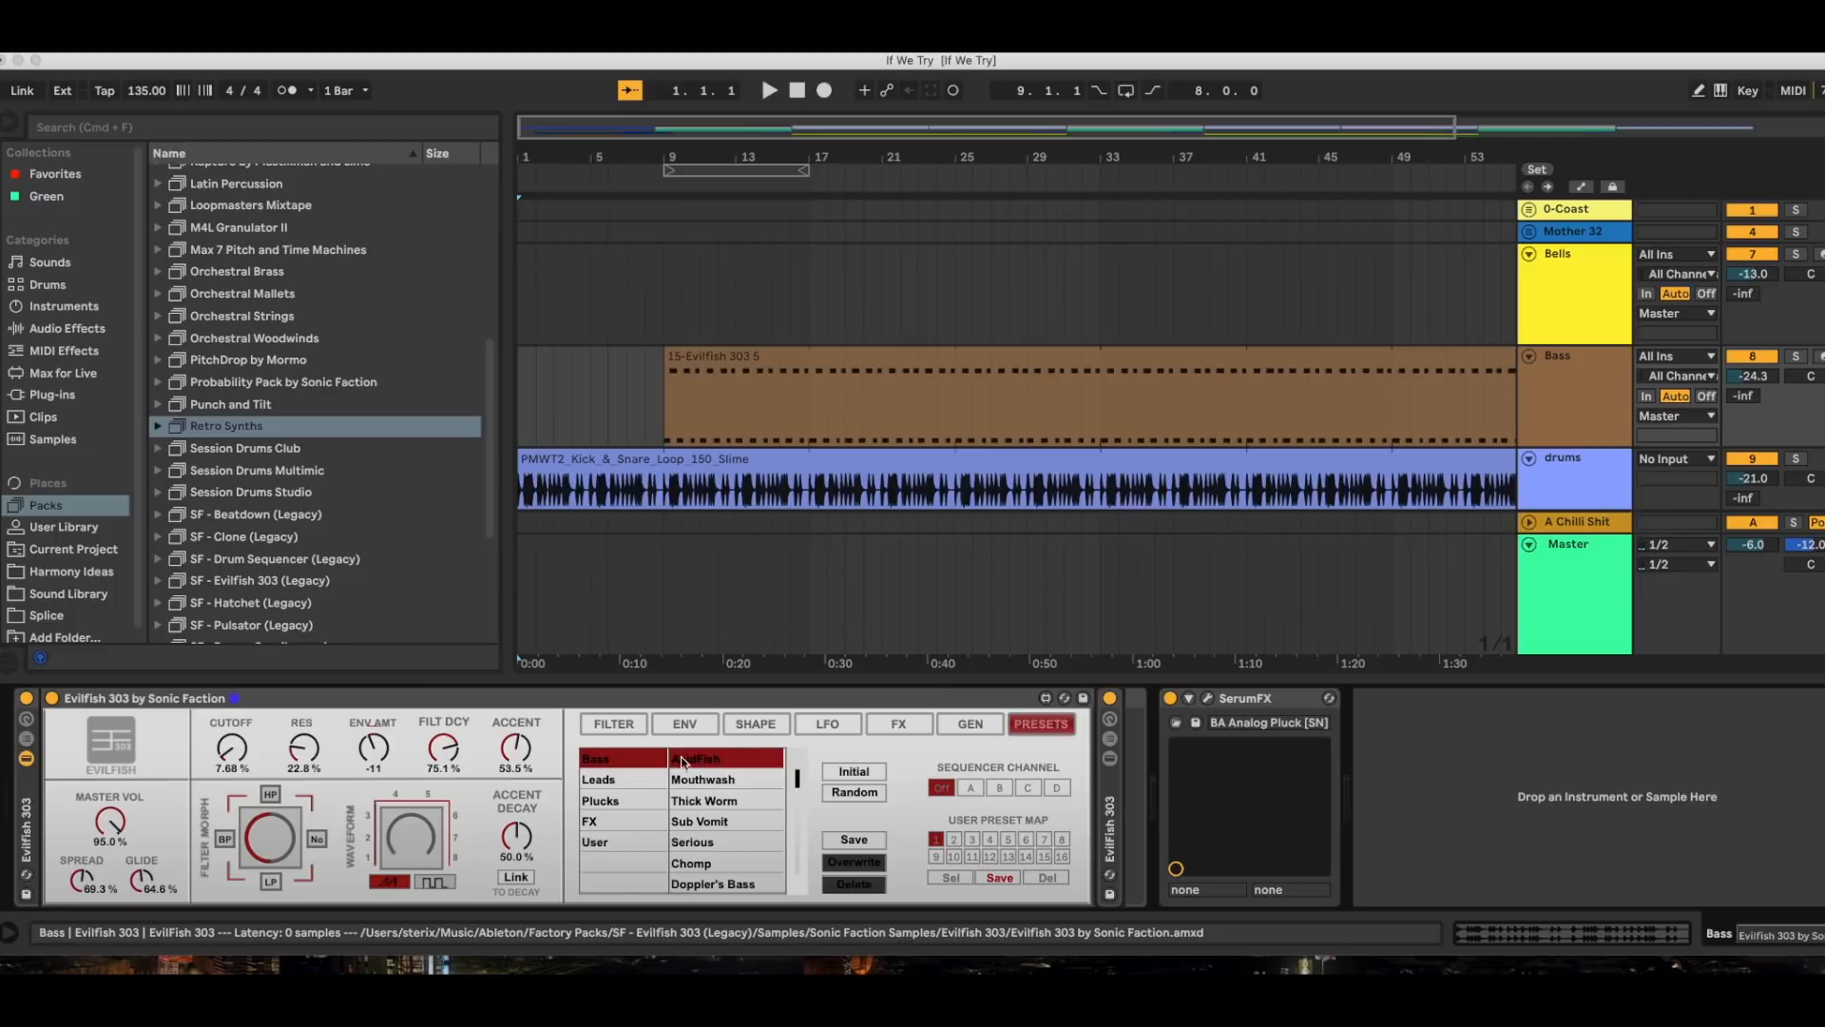
Open the SerumFX interface on the Bass track, view its Bass preset list, and close the plugin window.
click(1247, 704)
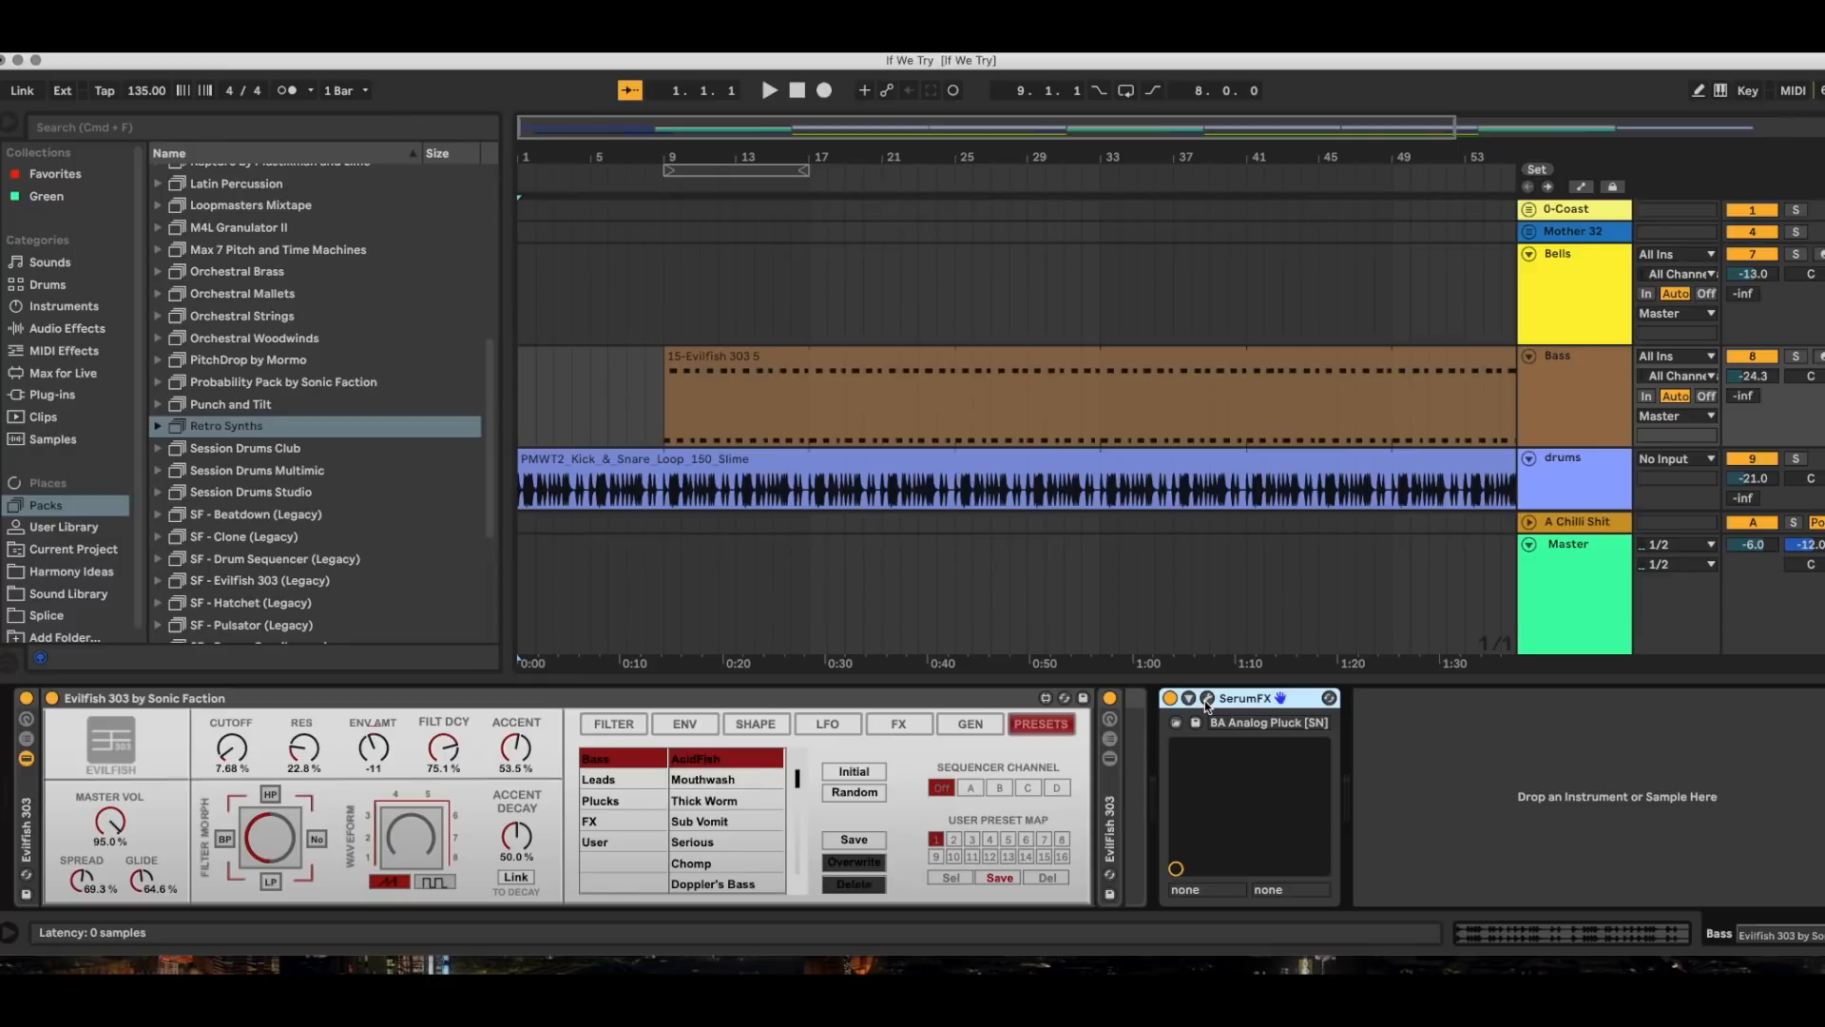
click(1207, 700)
drag(1488, 213, 1346, 226)
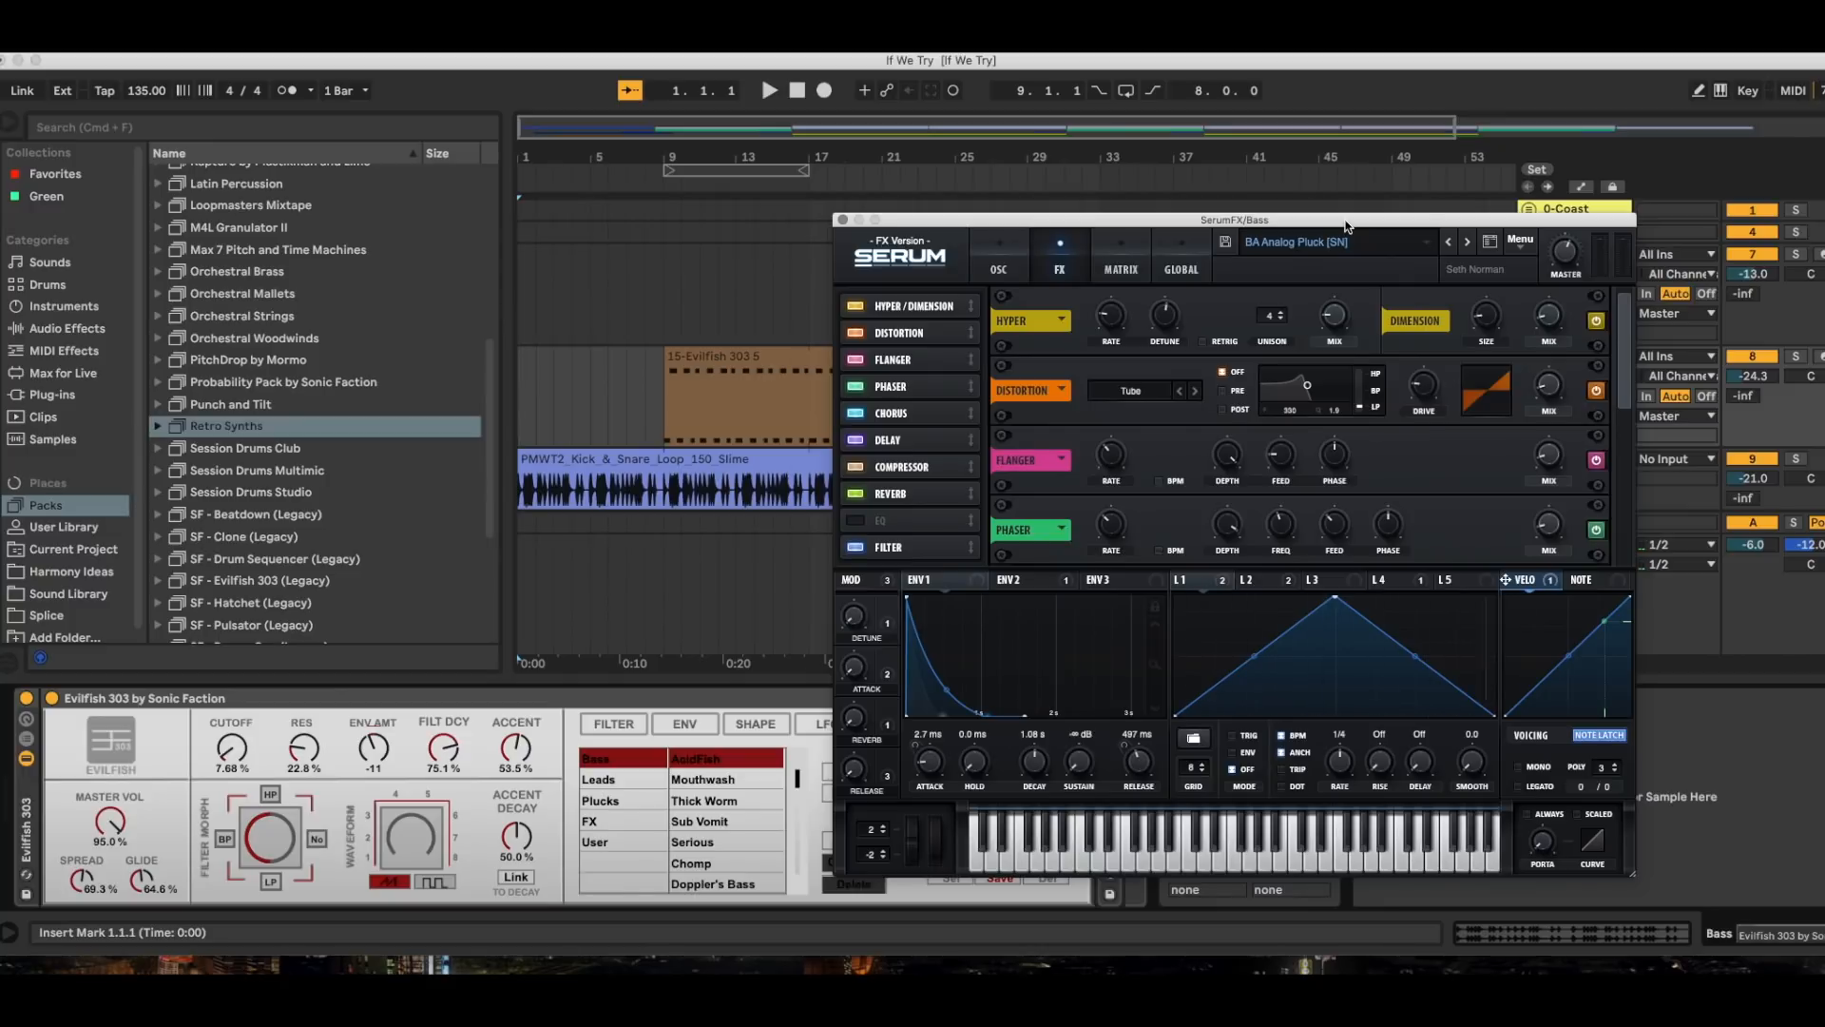
click(1303, 243)
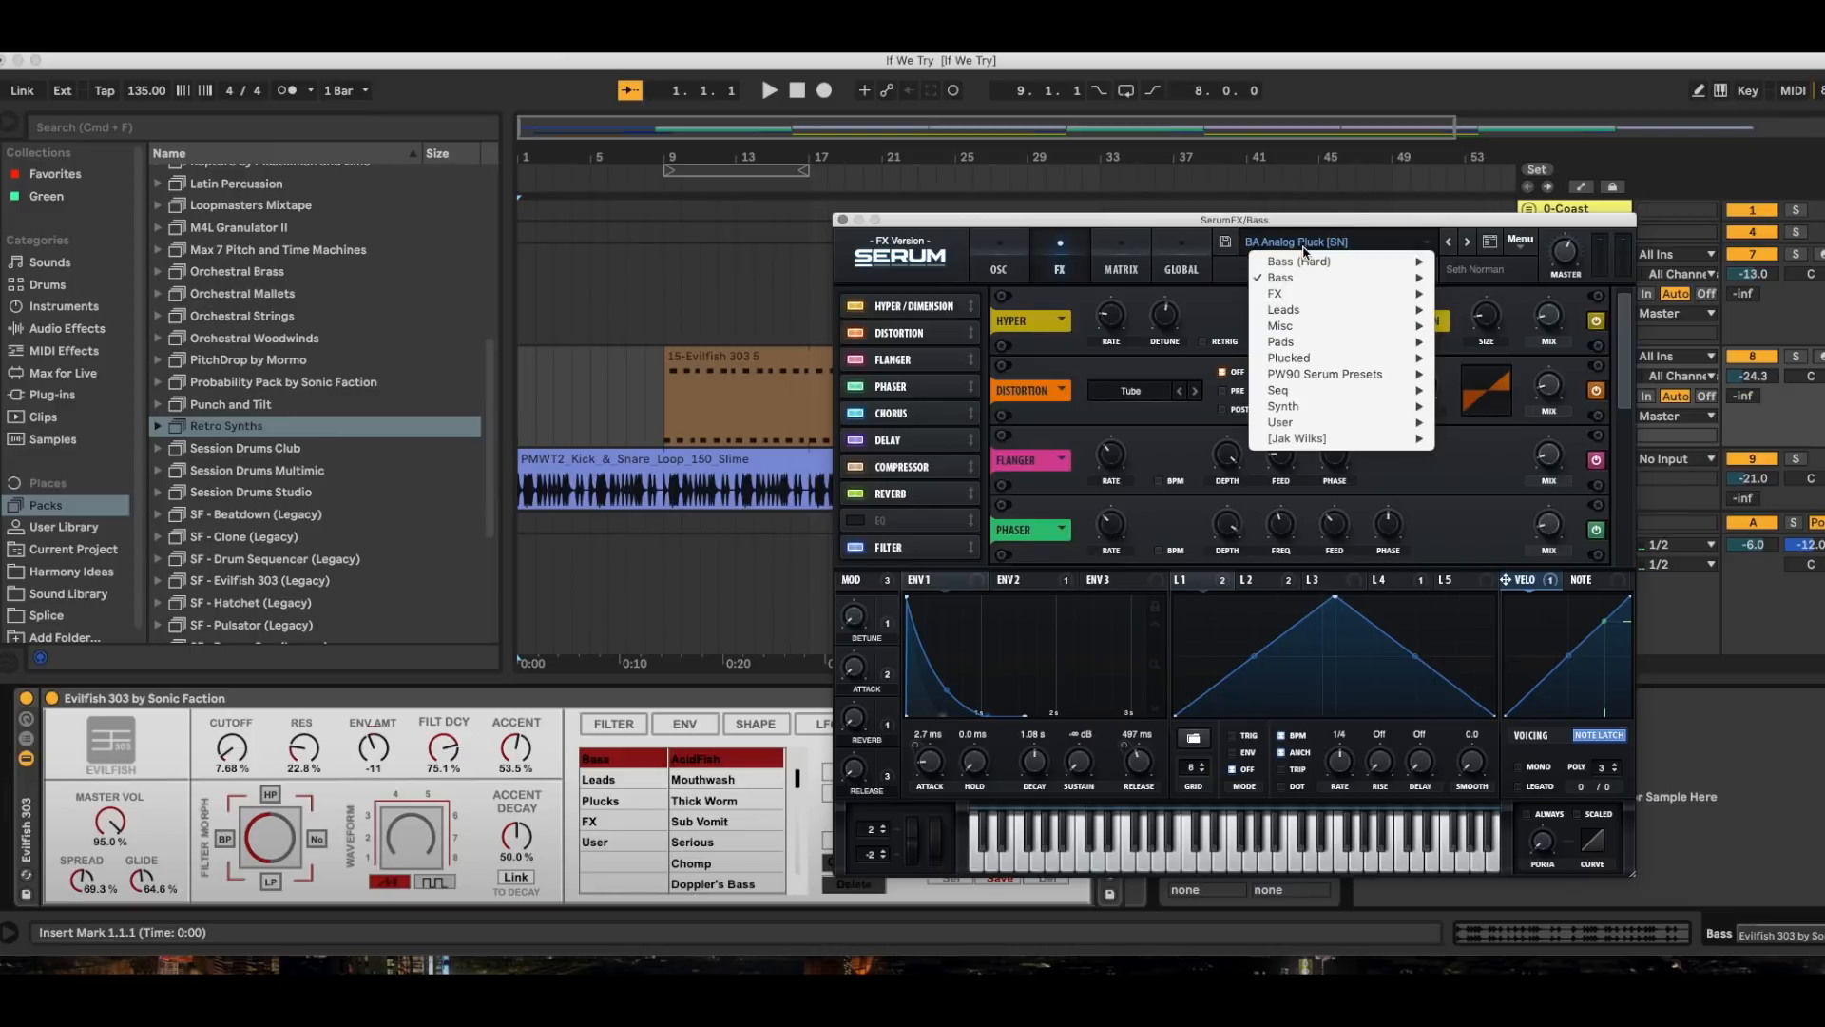
mouse_move(1297, 278)
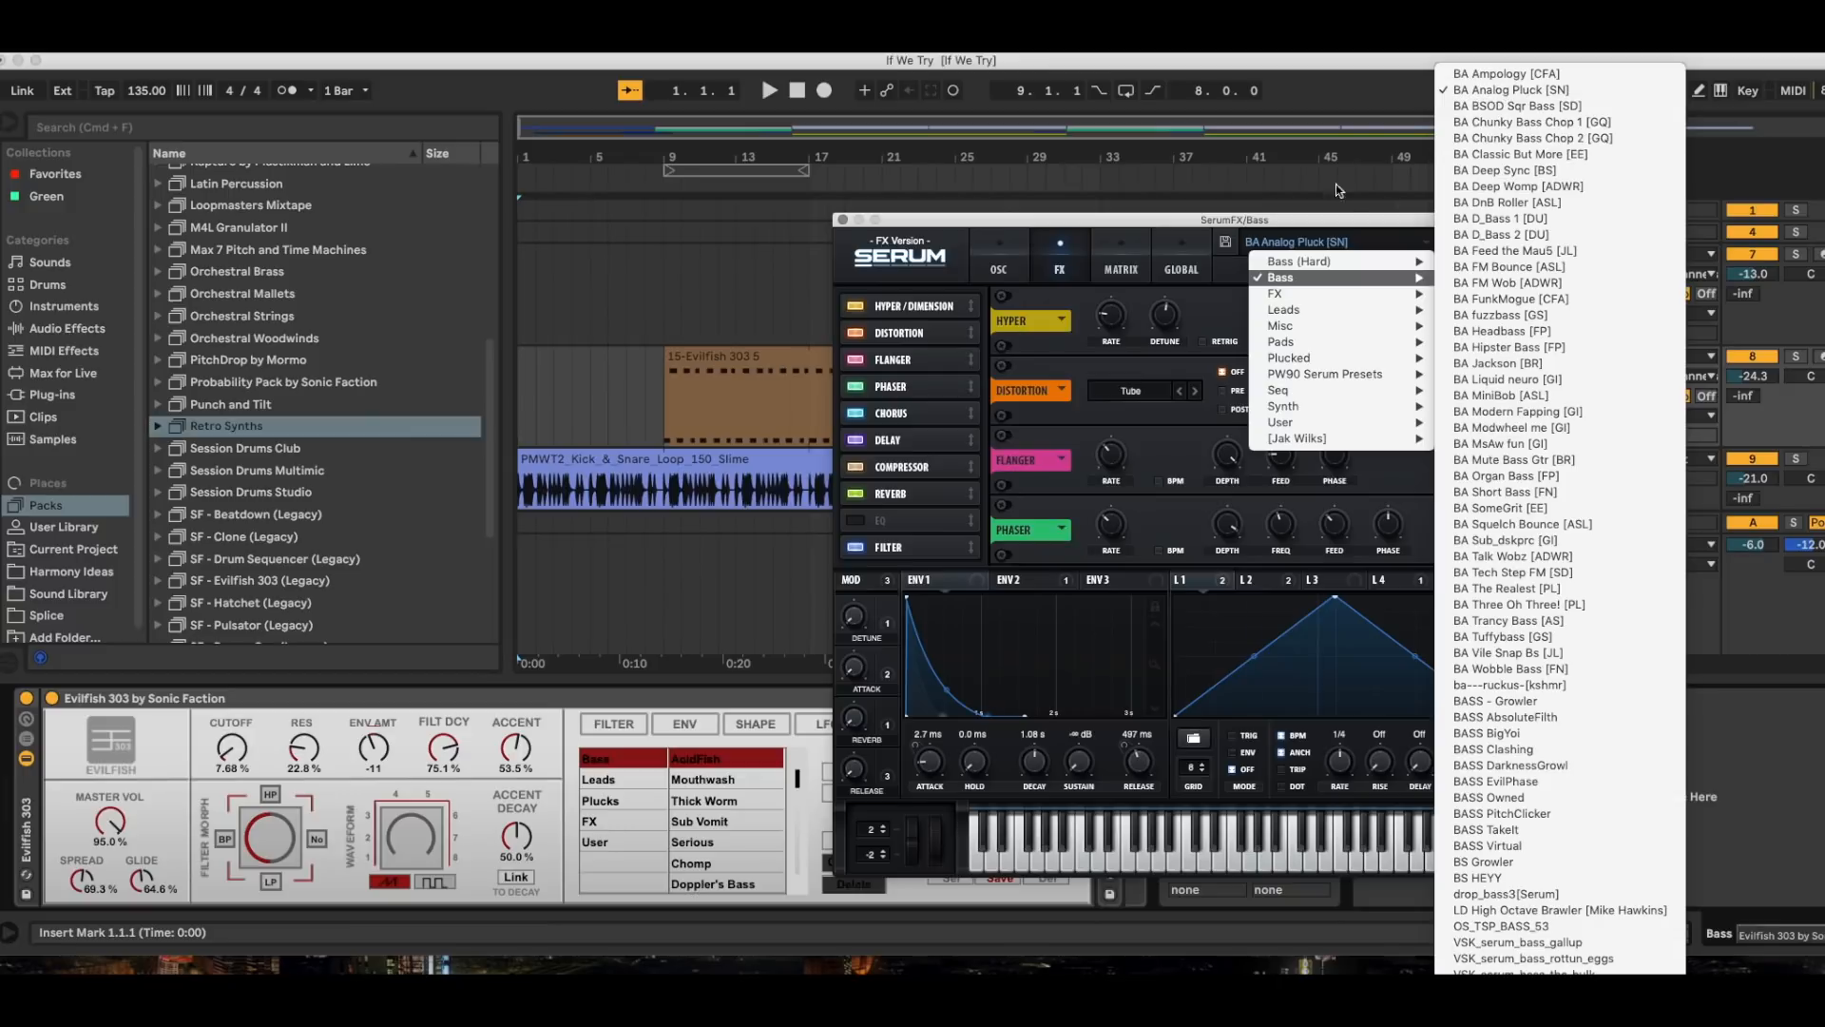
click(1320, 223)
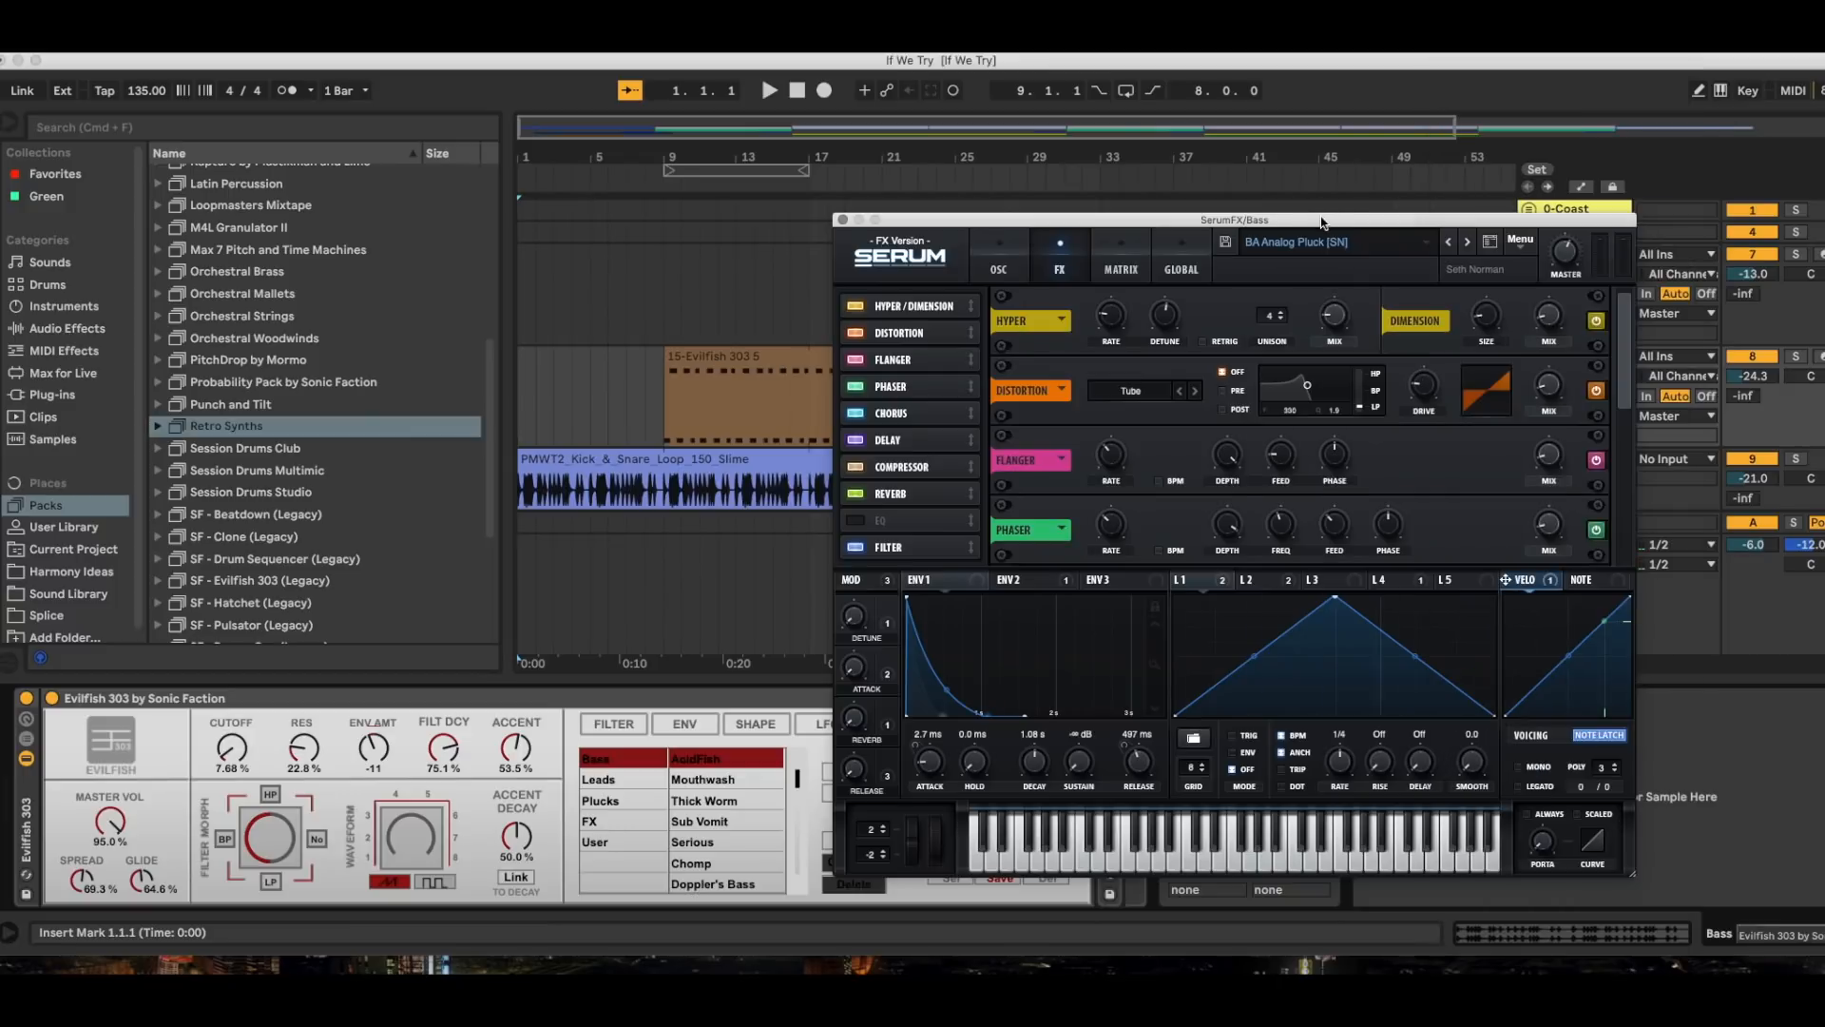
click(842, 219)
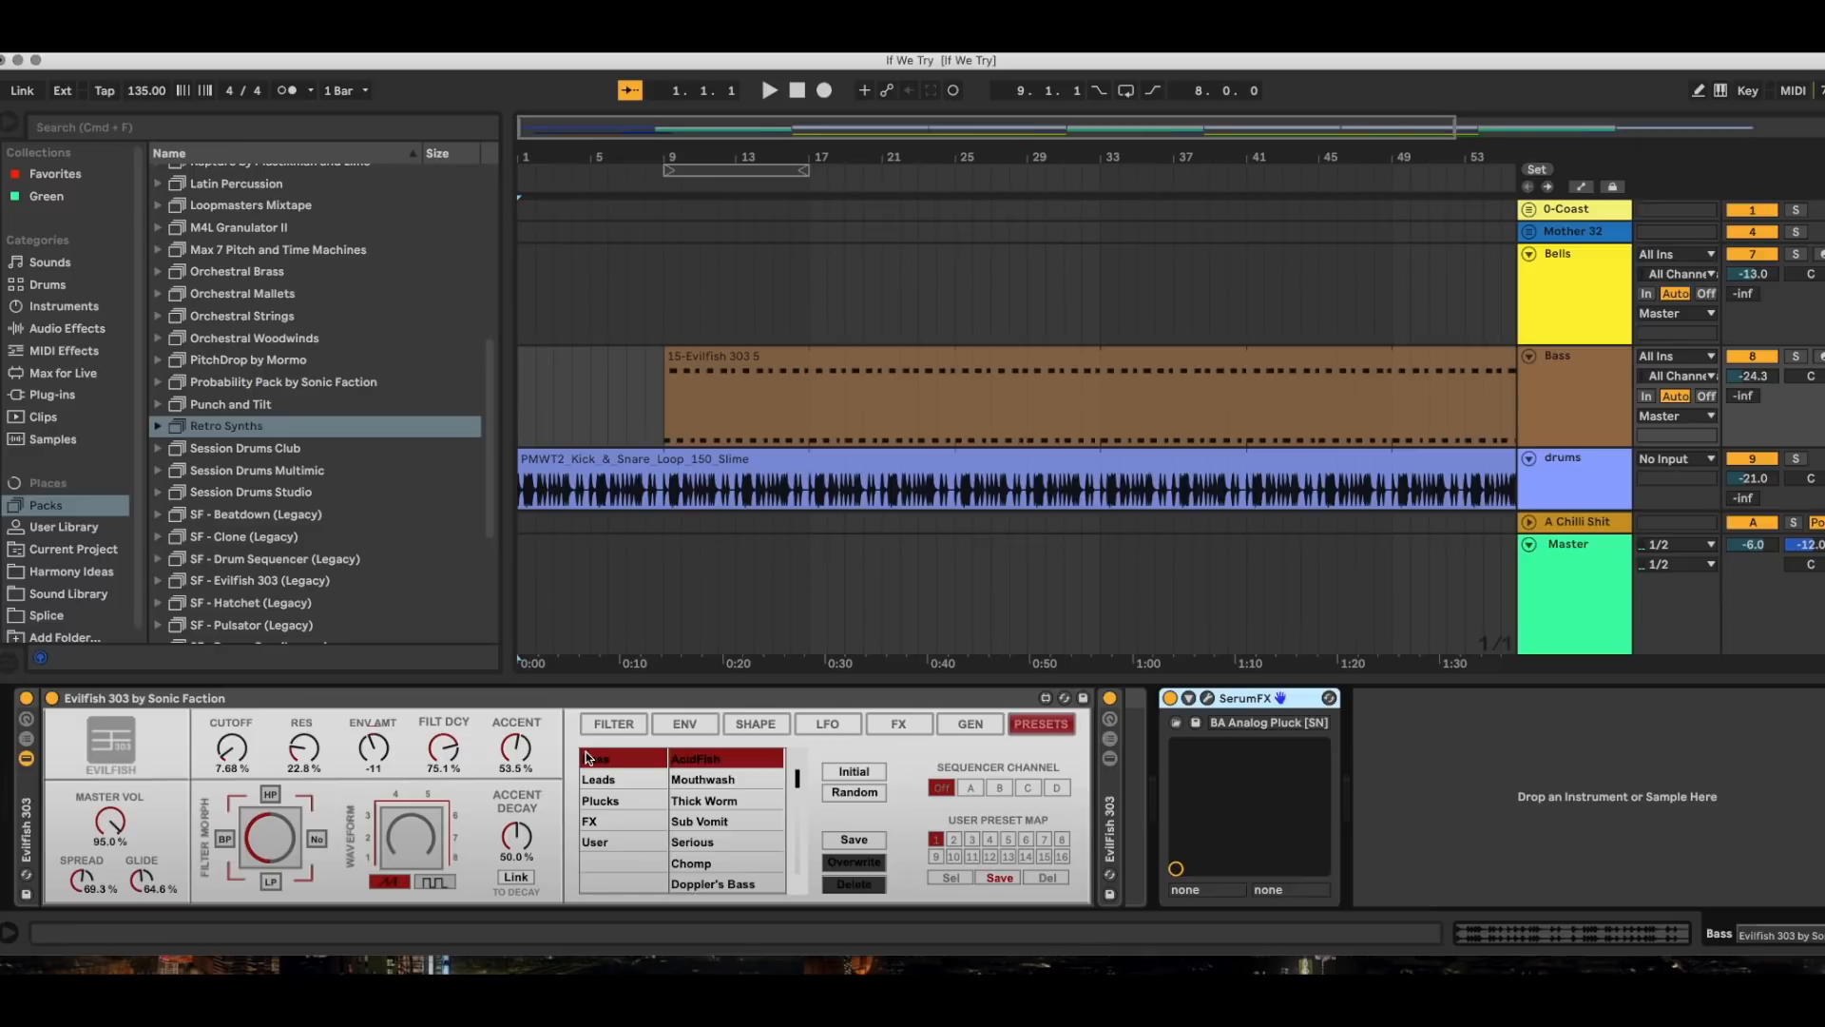
Solo the Bass track and audition it from bar 9, stopping playback after the passage.
click(1795, 357)
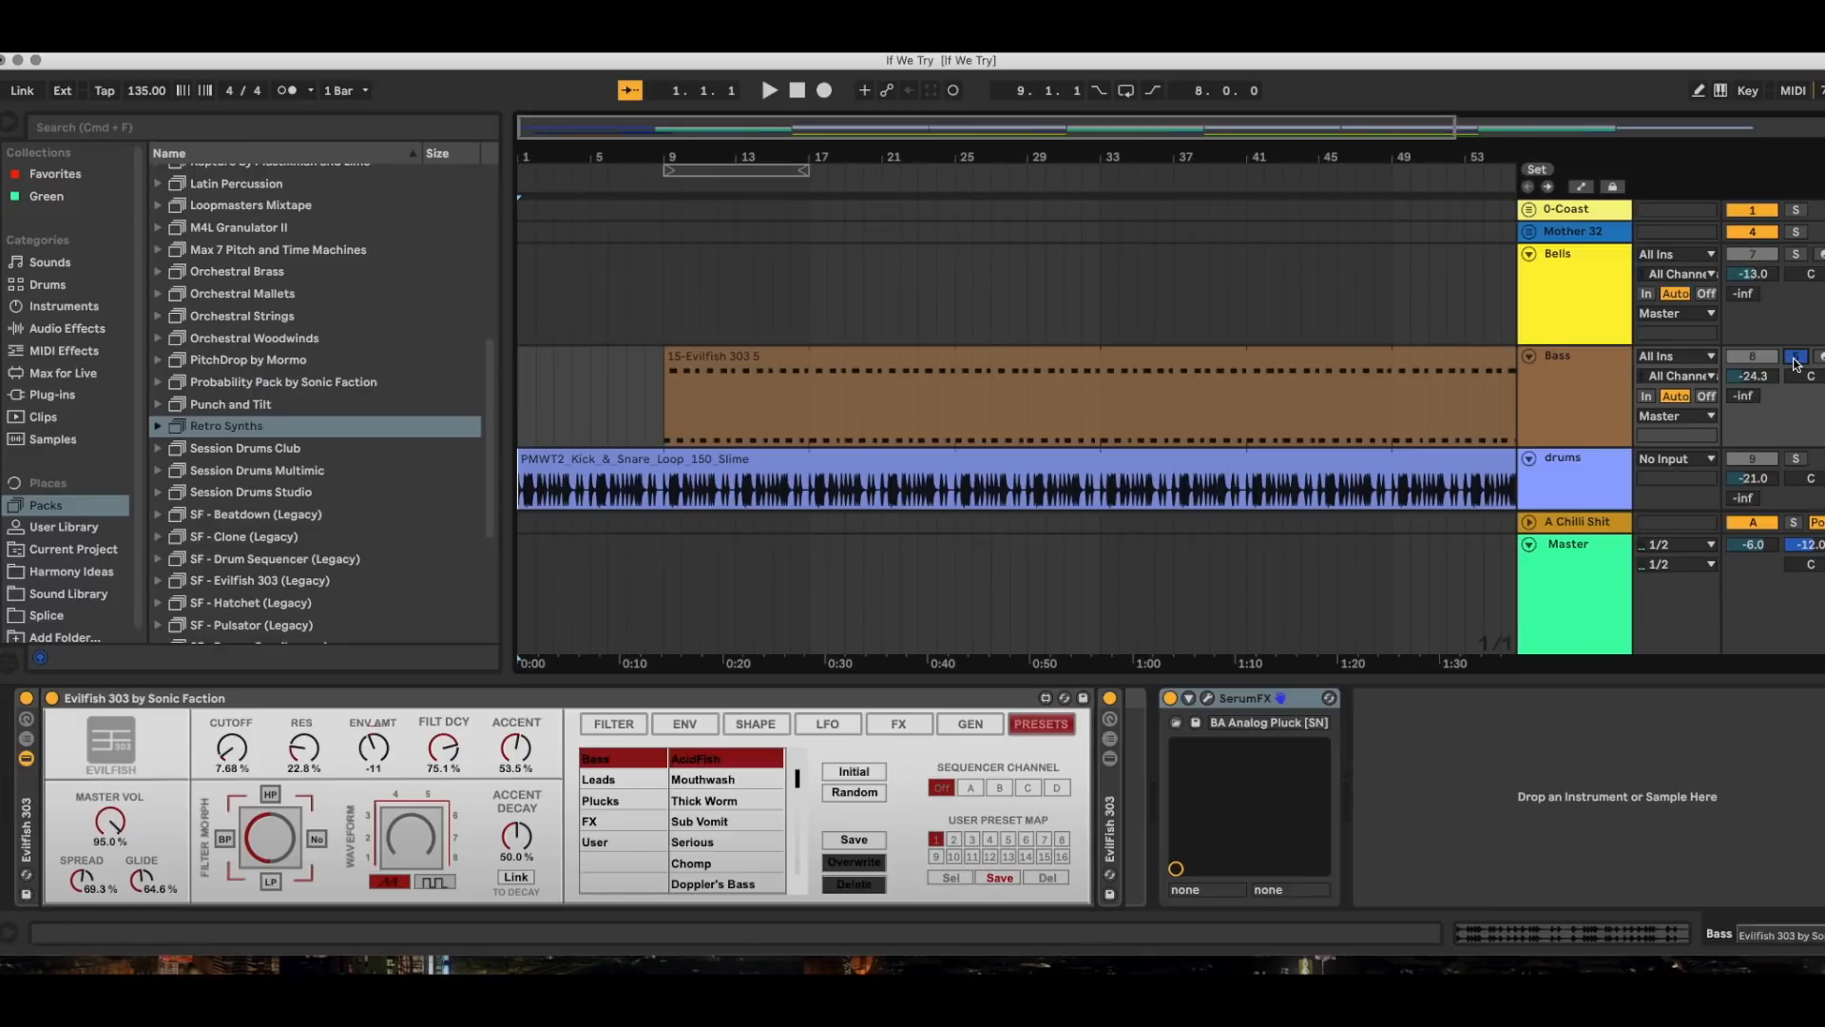
click(666, 187)
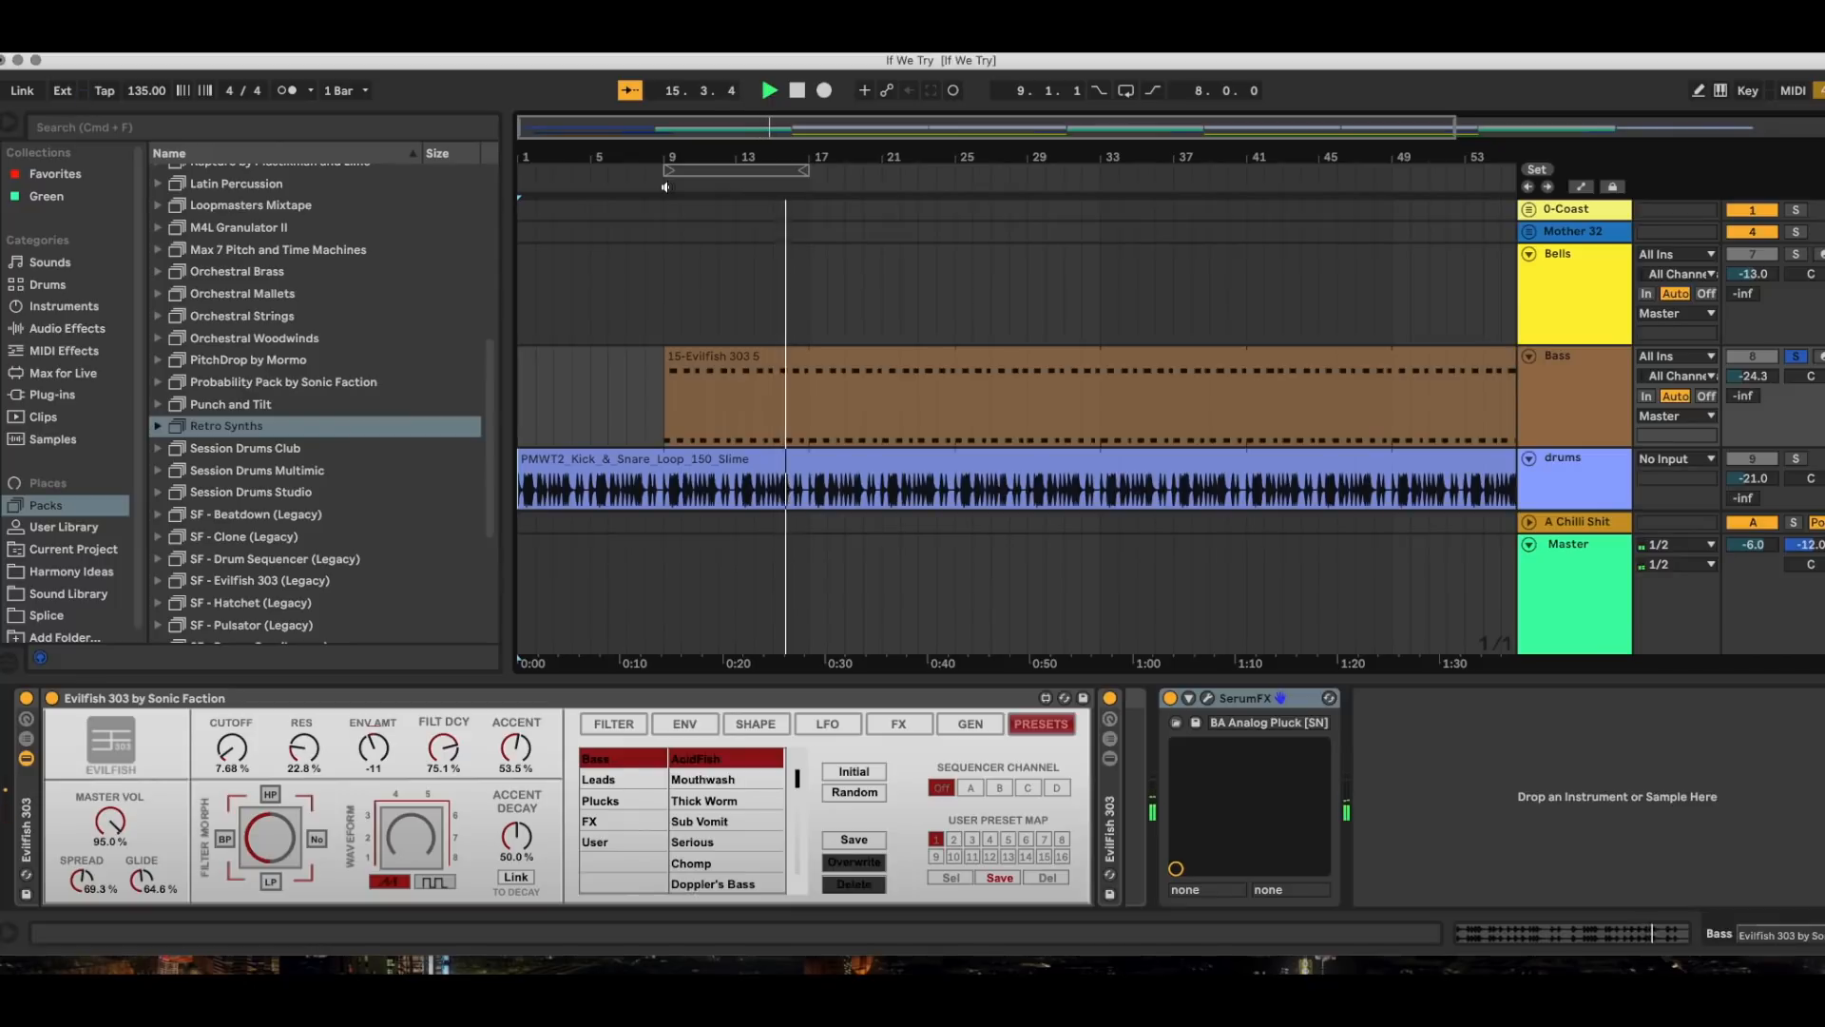
click(797, 90)
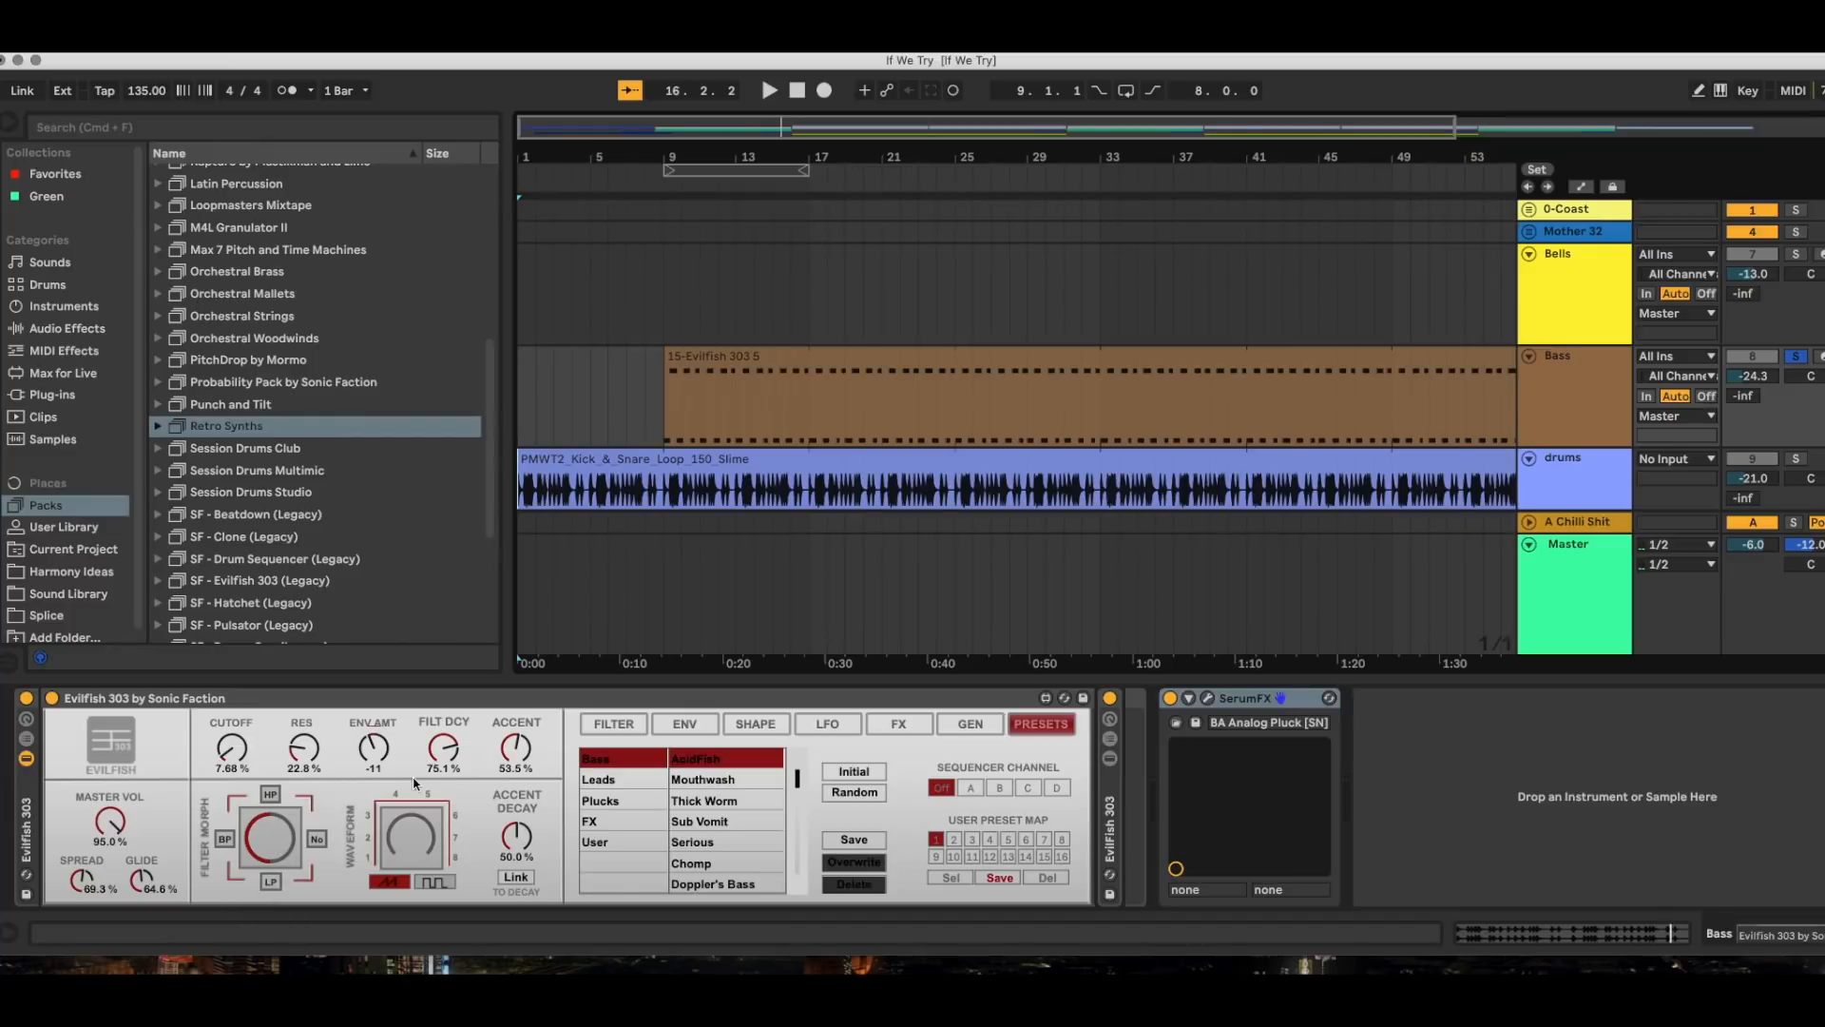
Look through Evilfish 303's Filter, Env, Shape, LFO and FX pages, including the automation and mapping options of Redux.
click(616, 723)
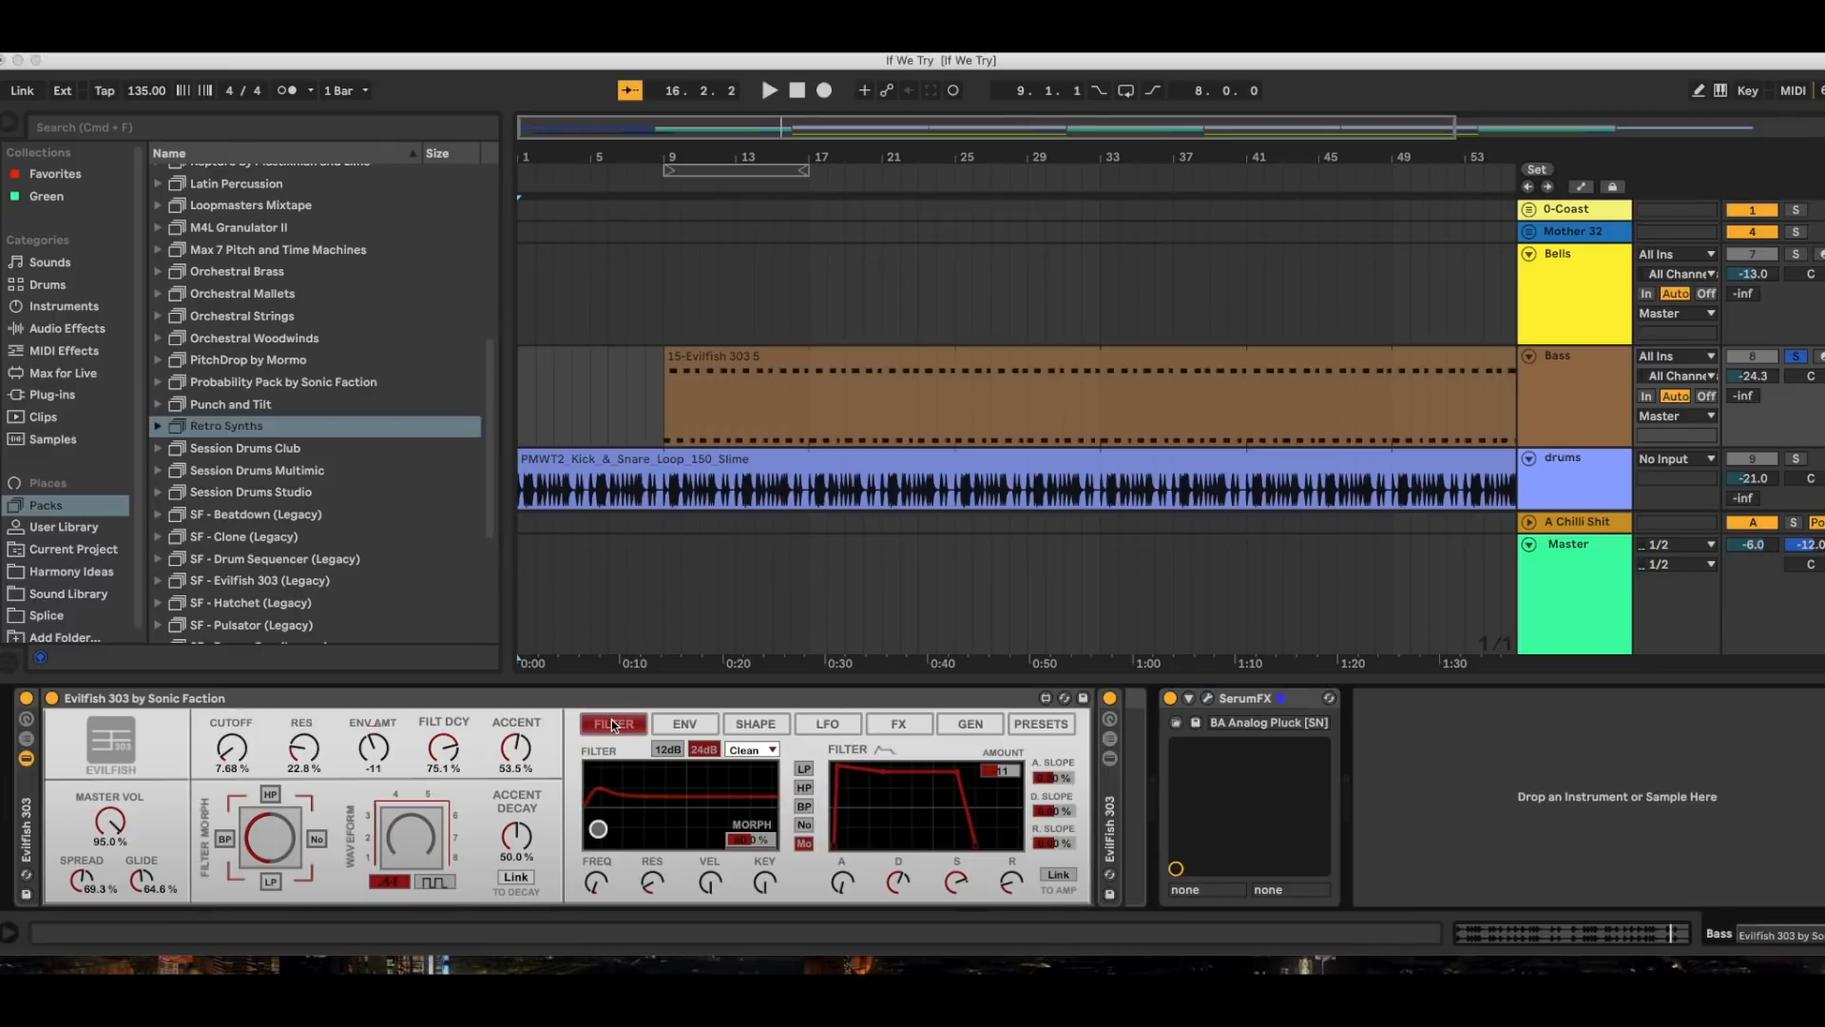
click(691, 727)
click(761, 732)
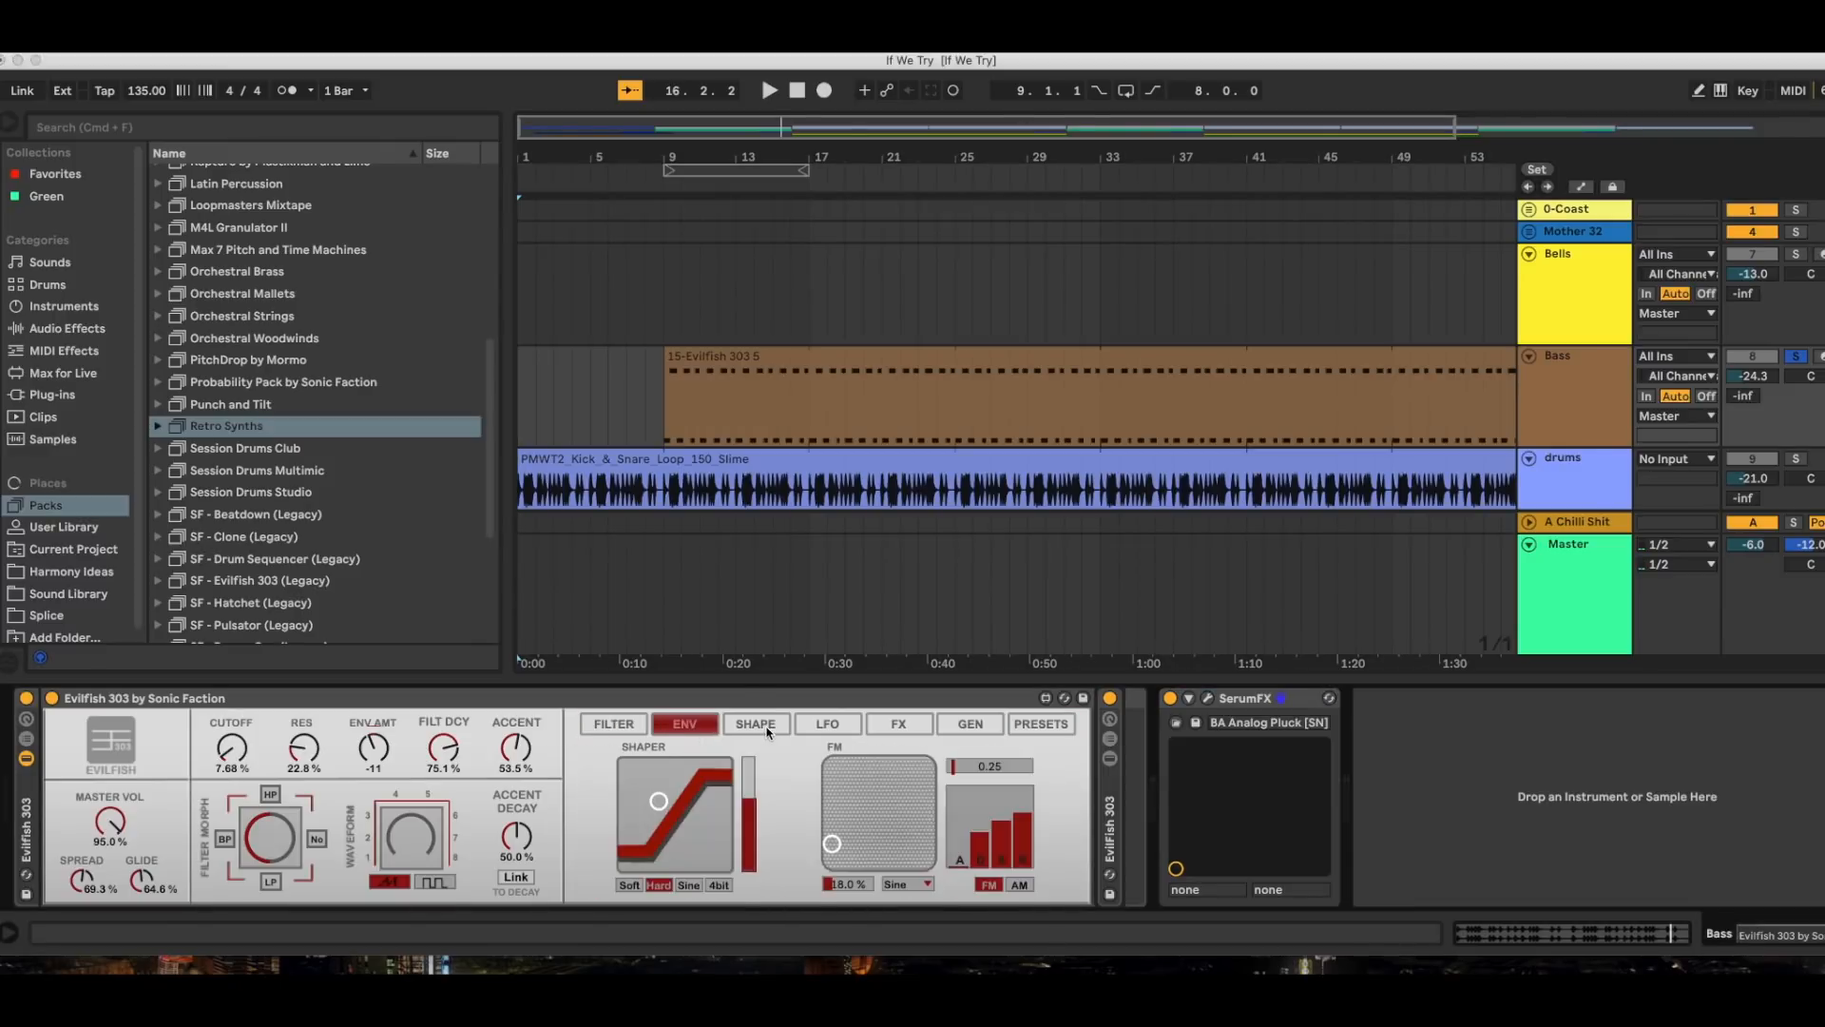
click(823, 726)
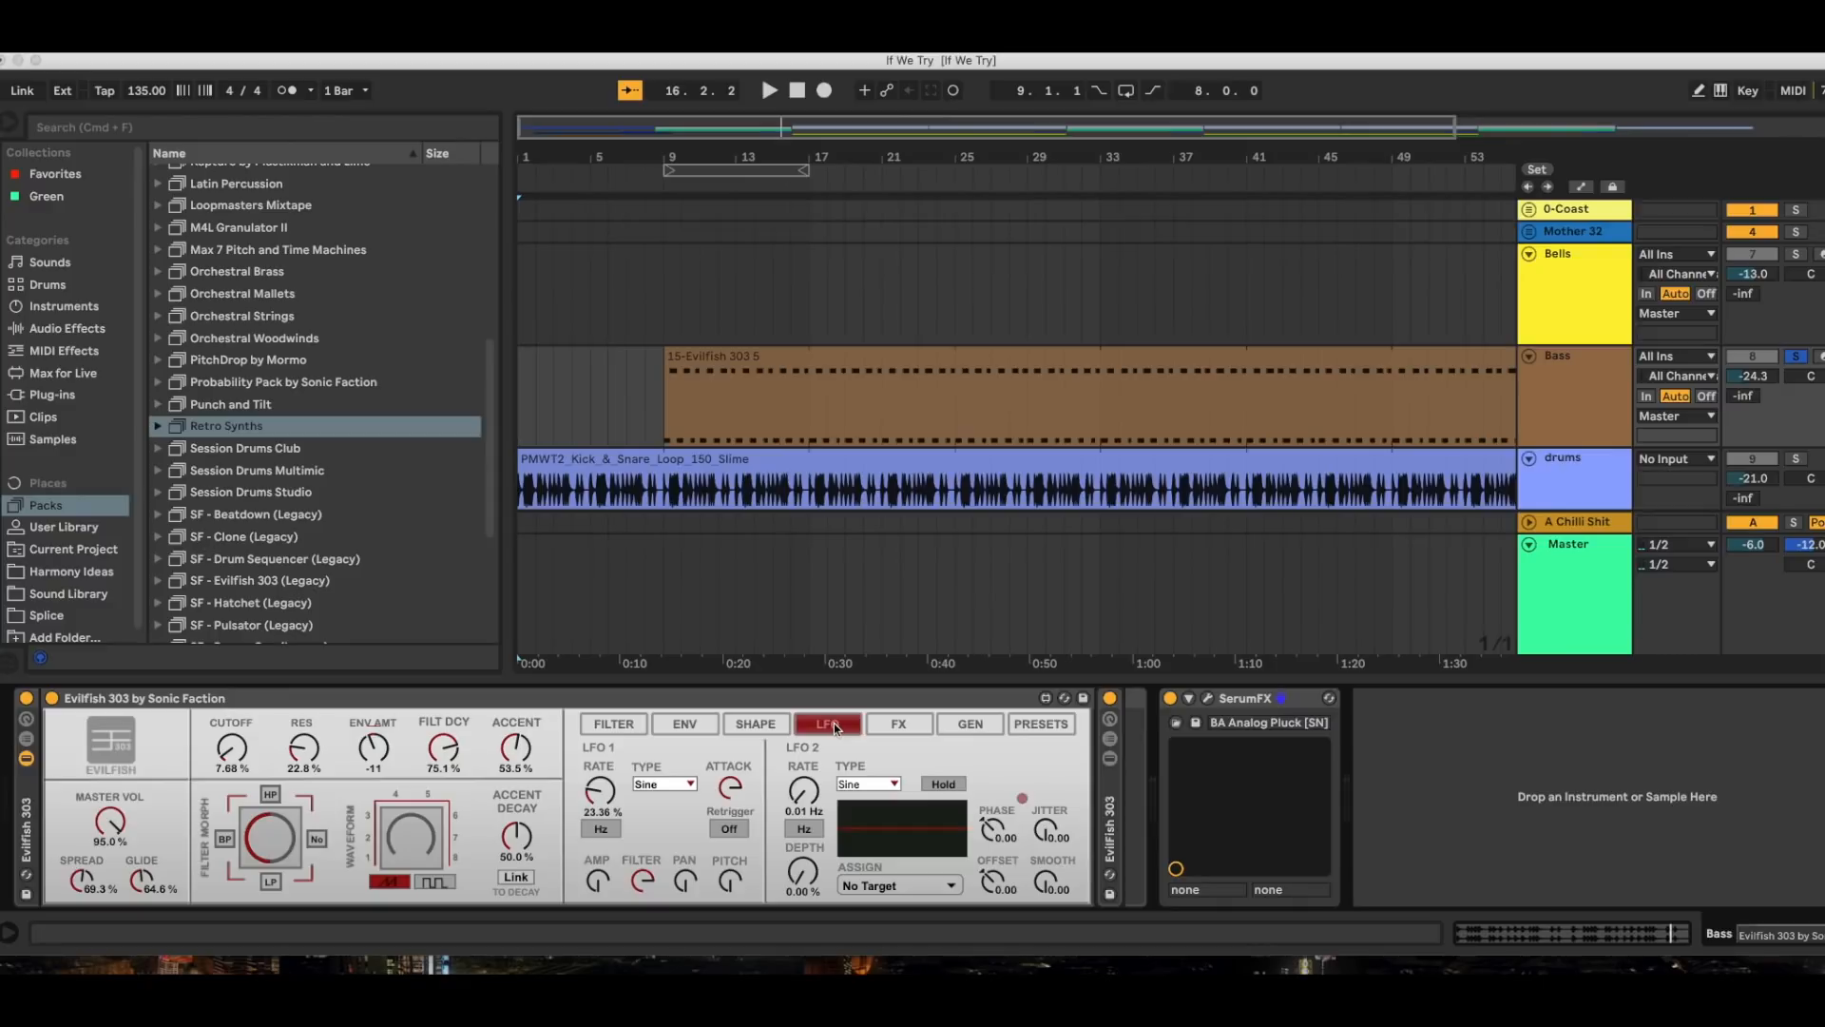
click(892, 726)
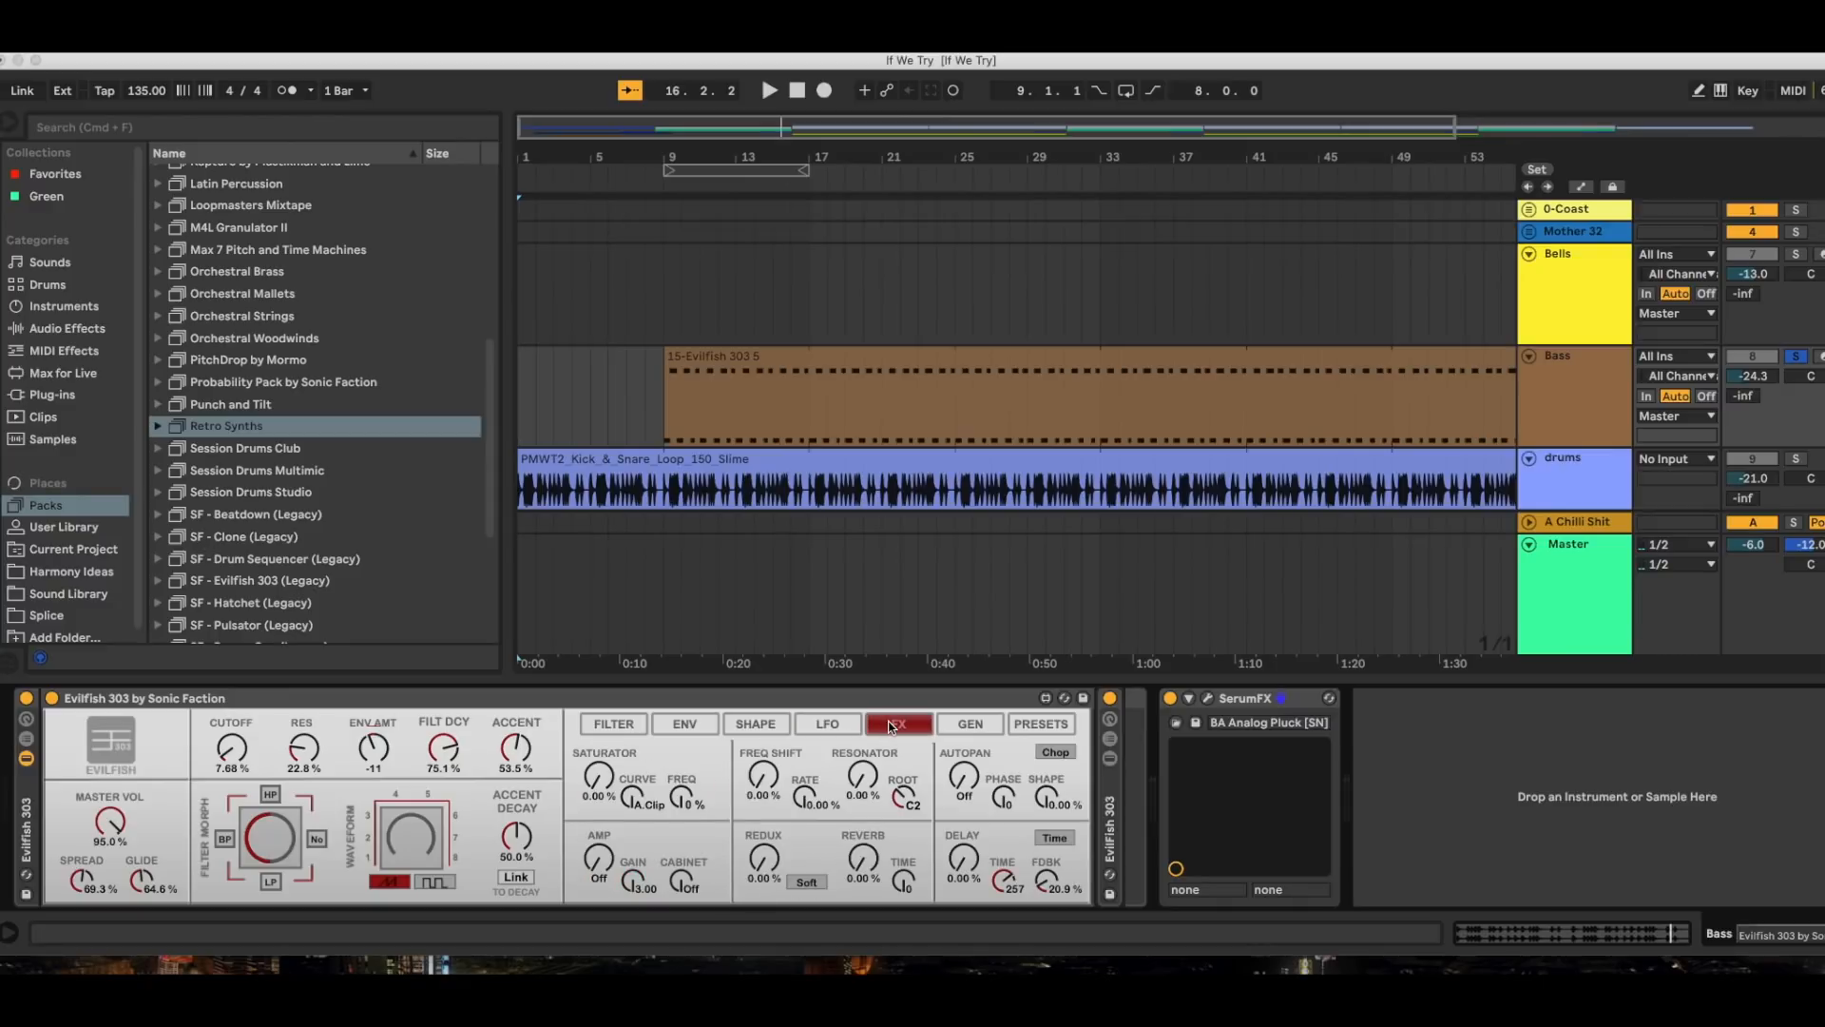
right_click(765, 861)
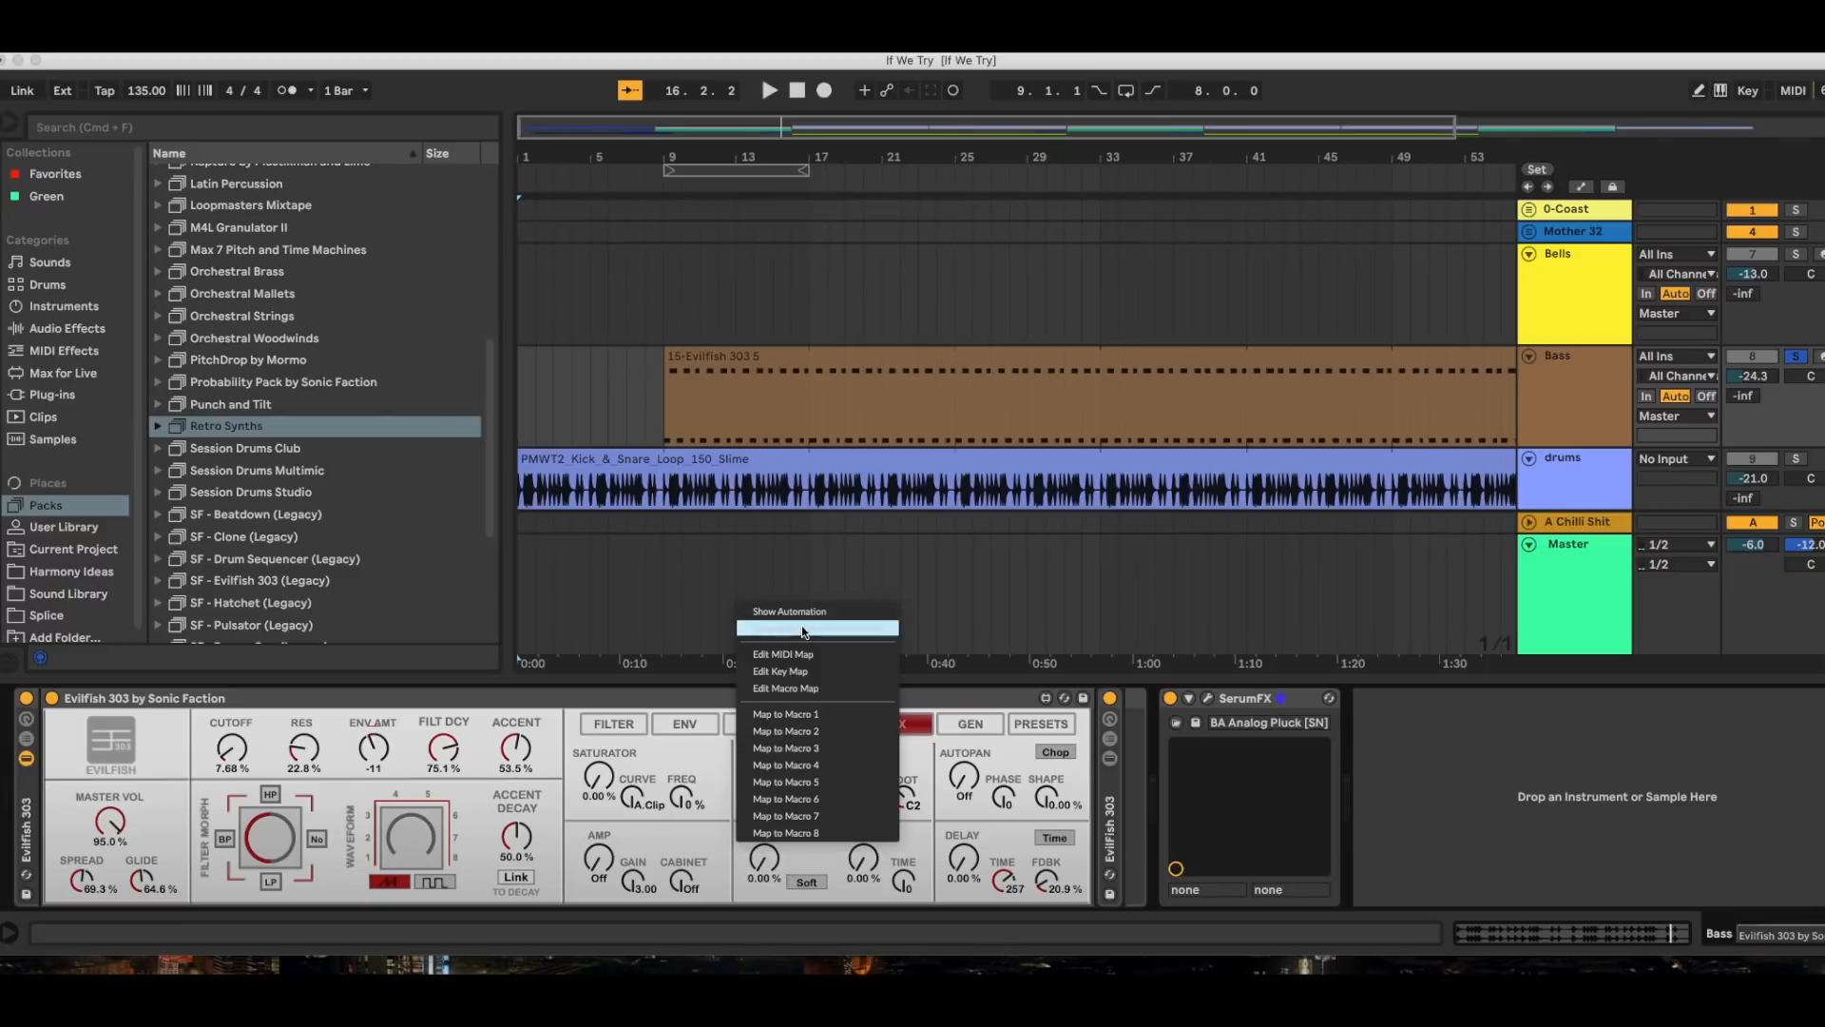
click(716, 773)
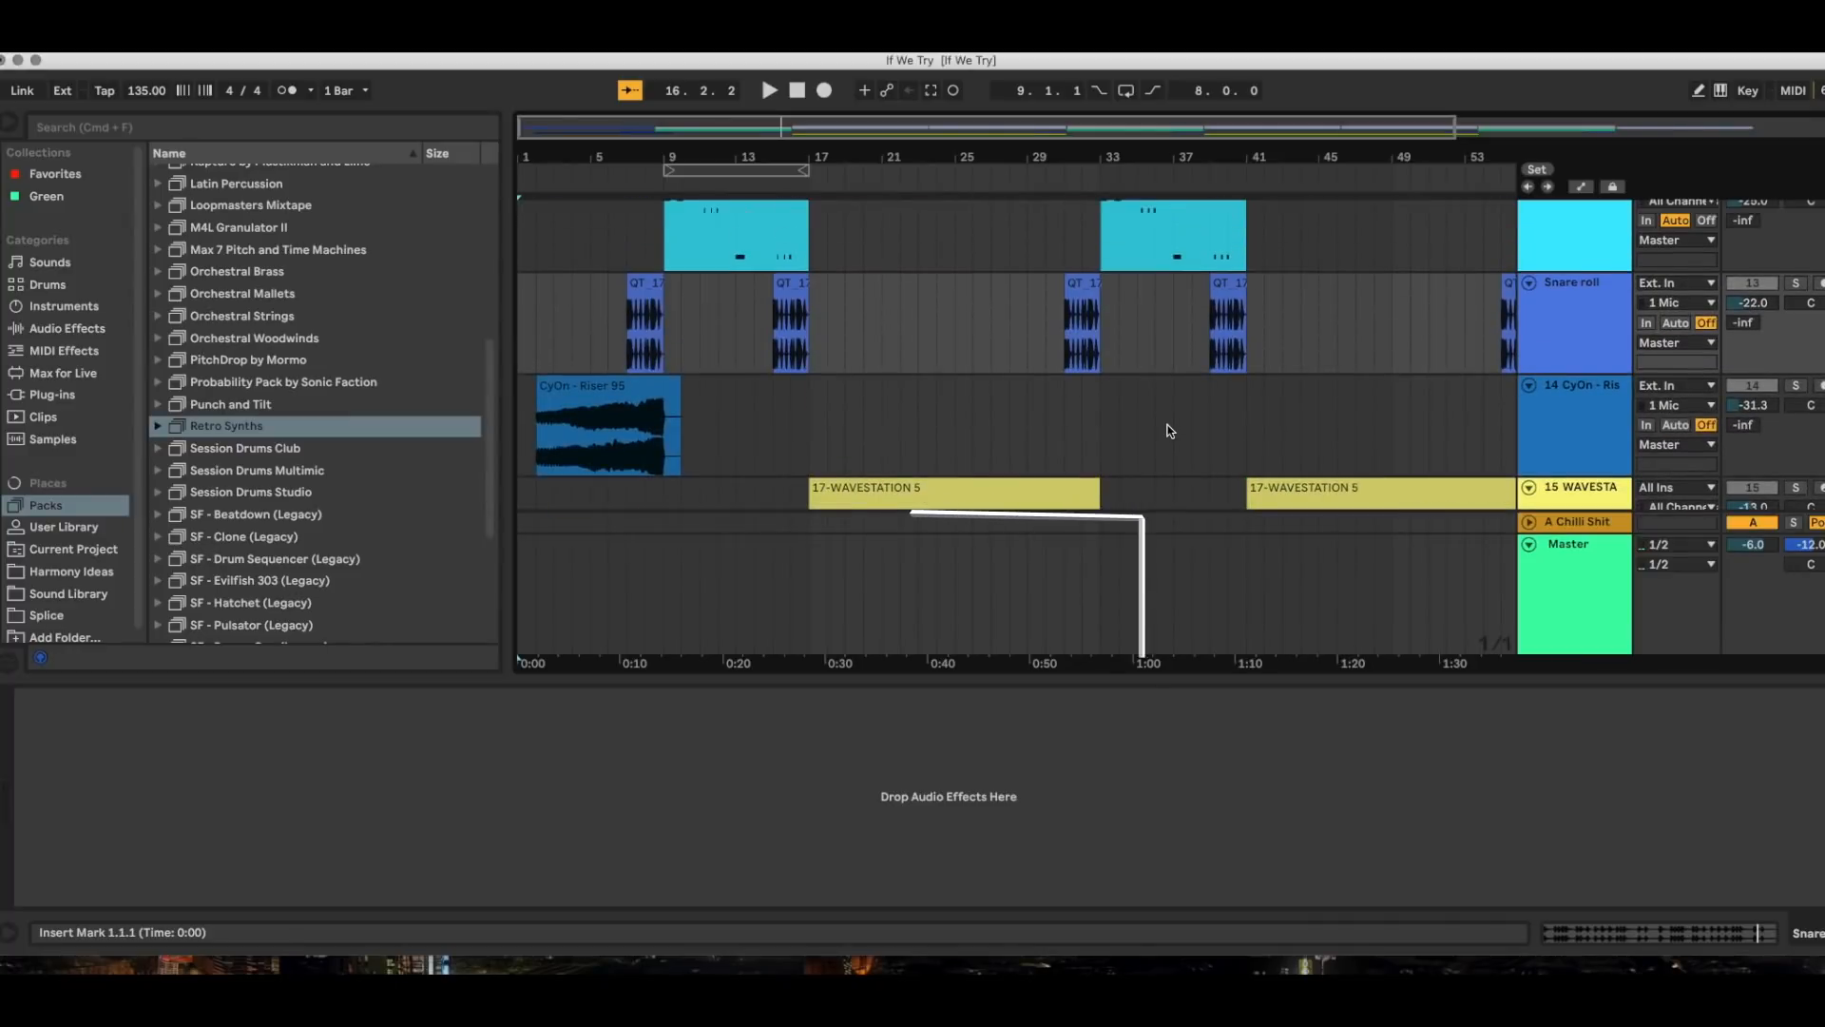
Show the Vox track's device chain, solo the track, and return the playback position to the start.
scroll(1169, 431, up, 3)
click(1566, 358)
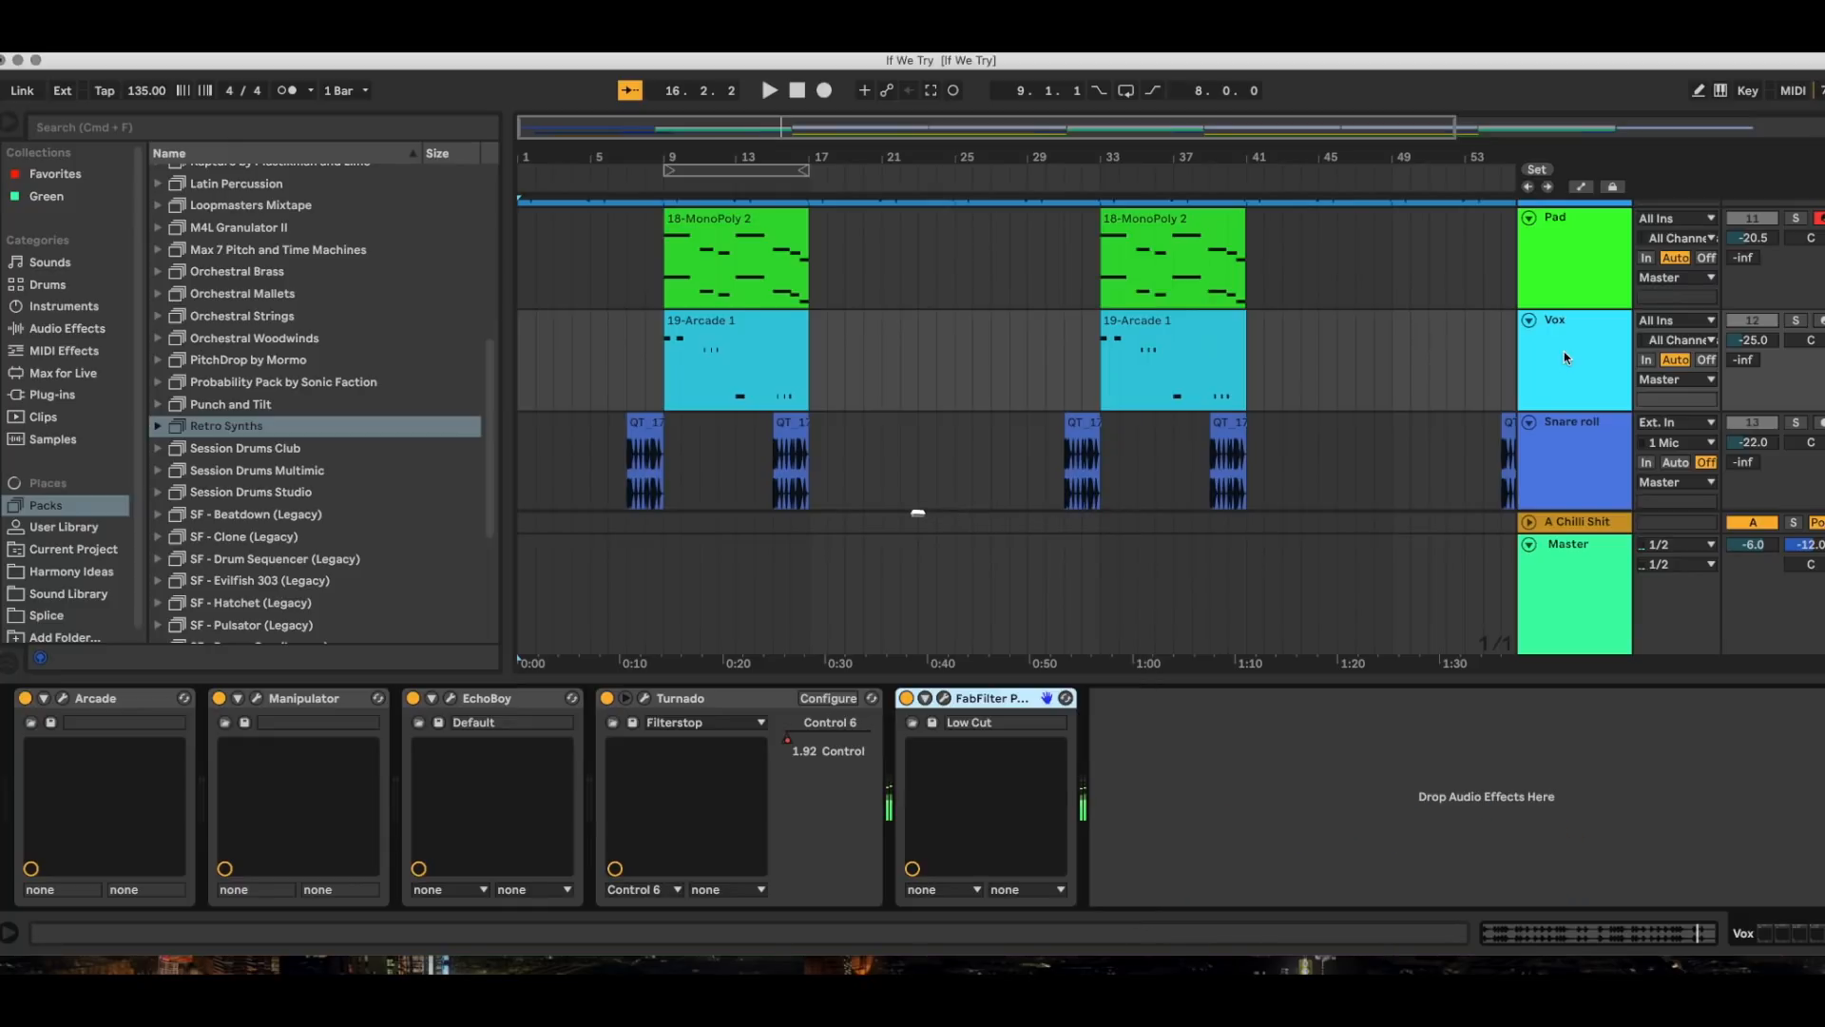
click(1796, 321)
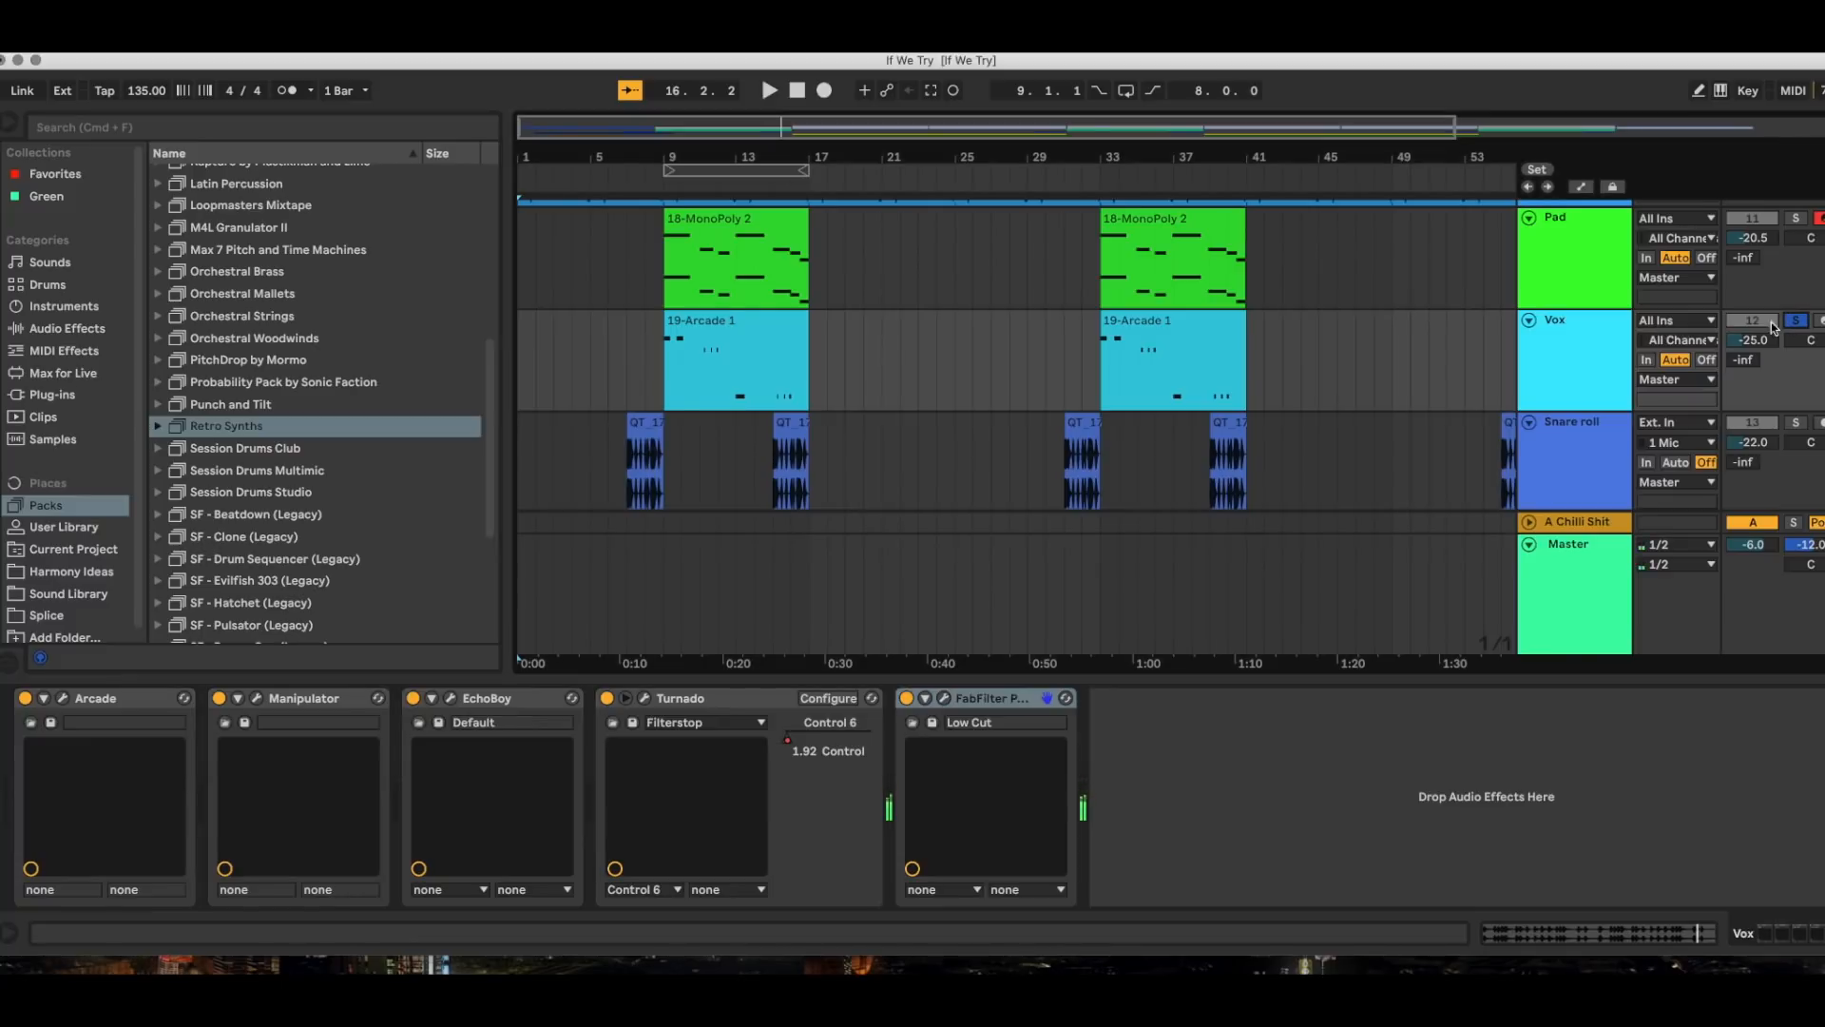
click(796, 91)
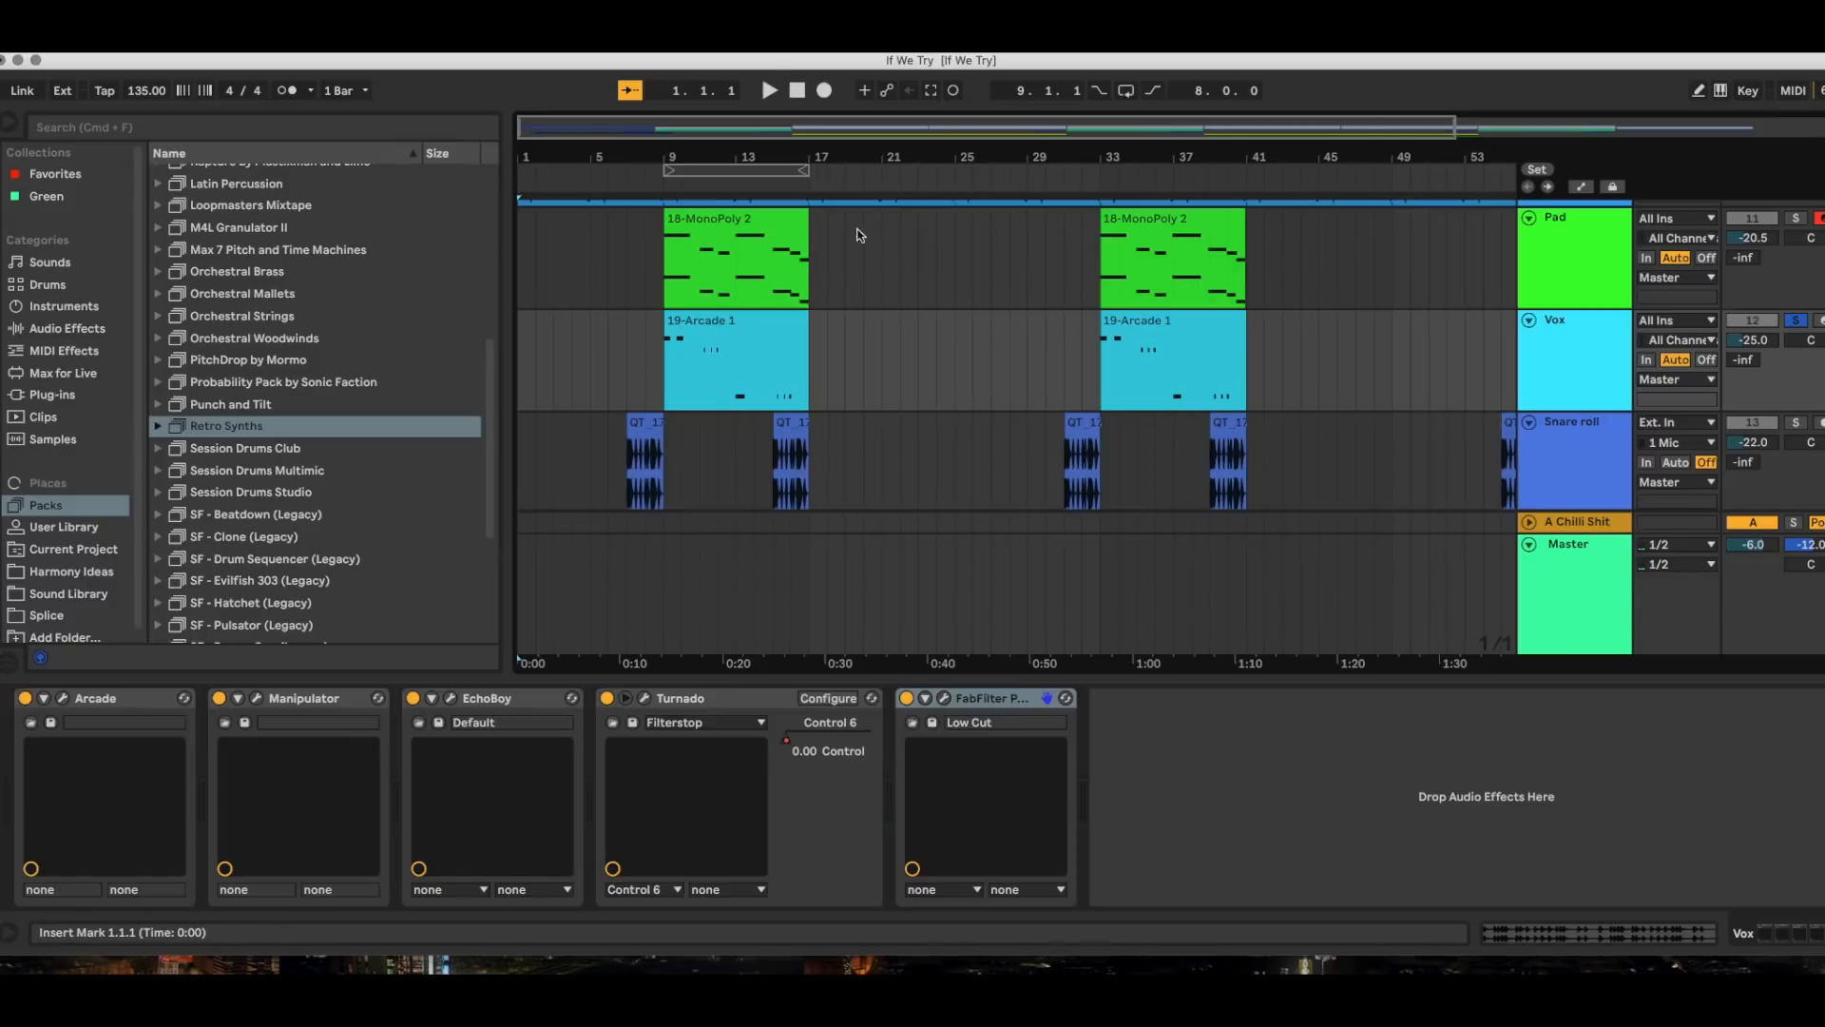
View the Vox track's Arcade and Manipulator settings, closing both plugin windows, and select the first Arcade clip at bar 9.
click(63, 699)
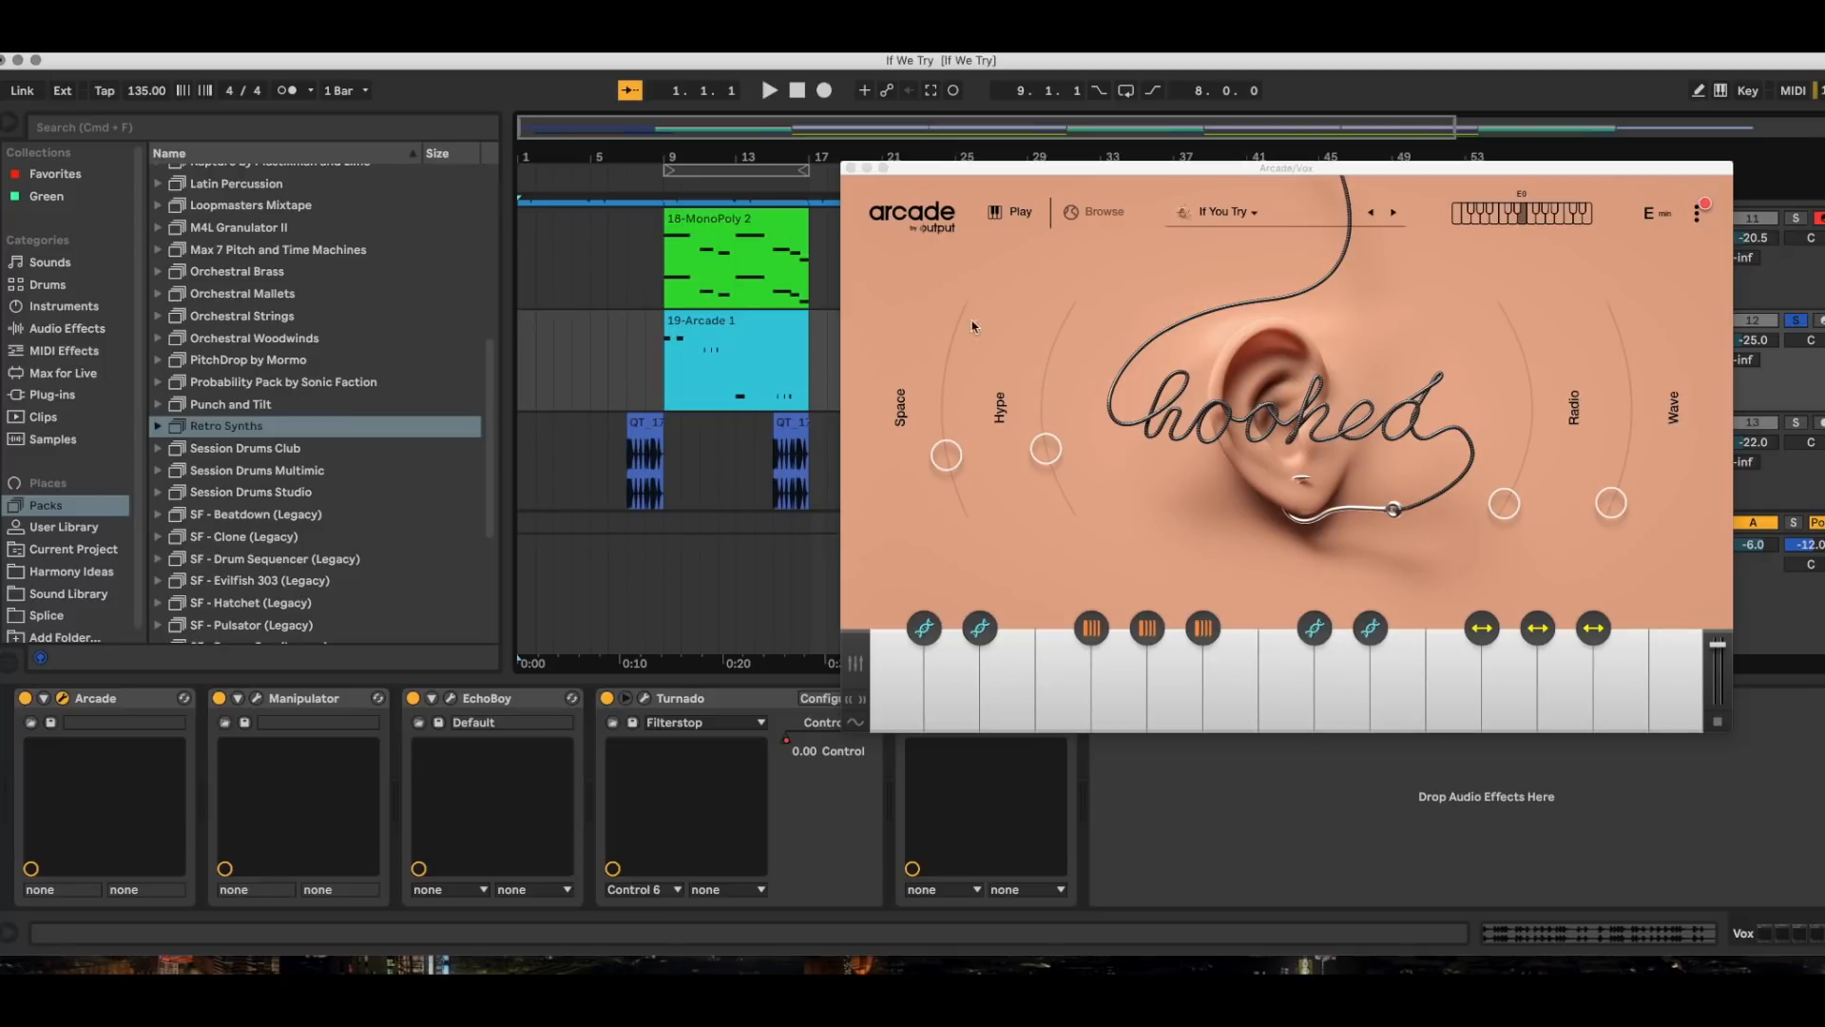
click(851, 167)
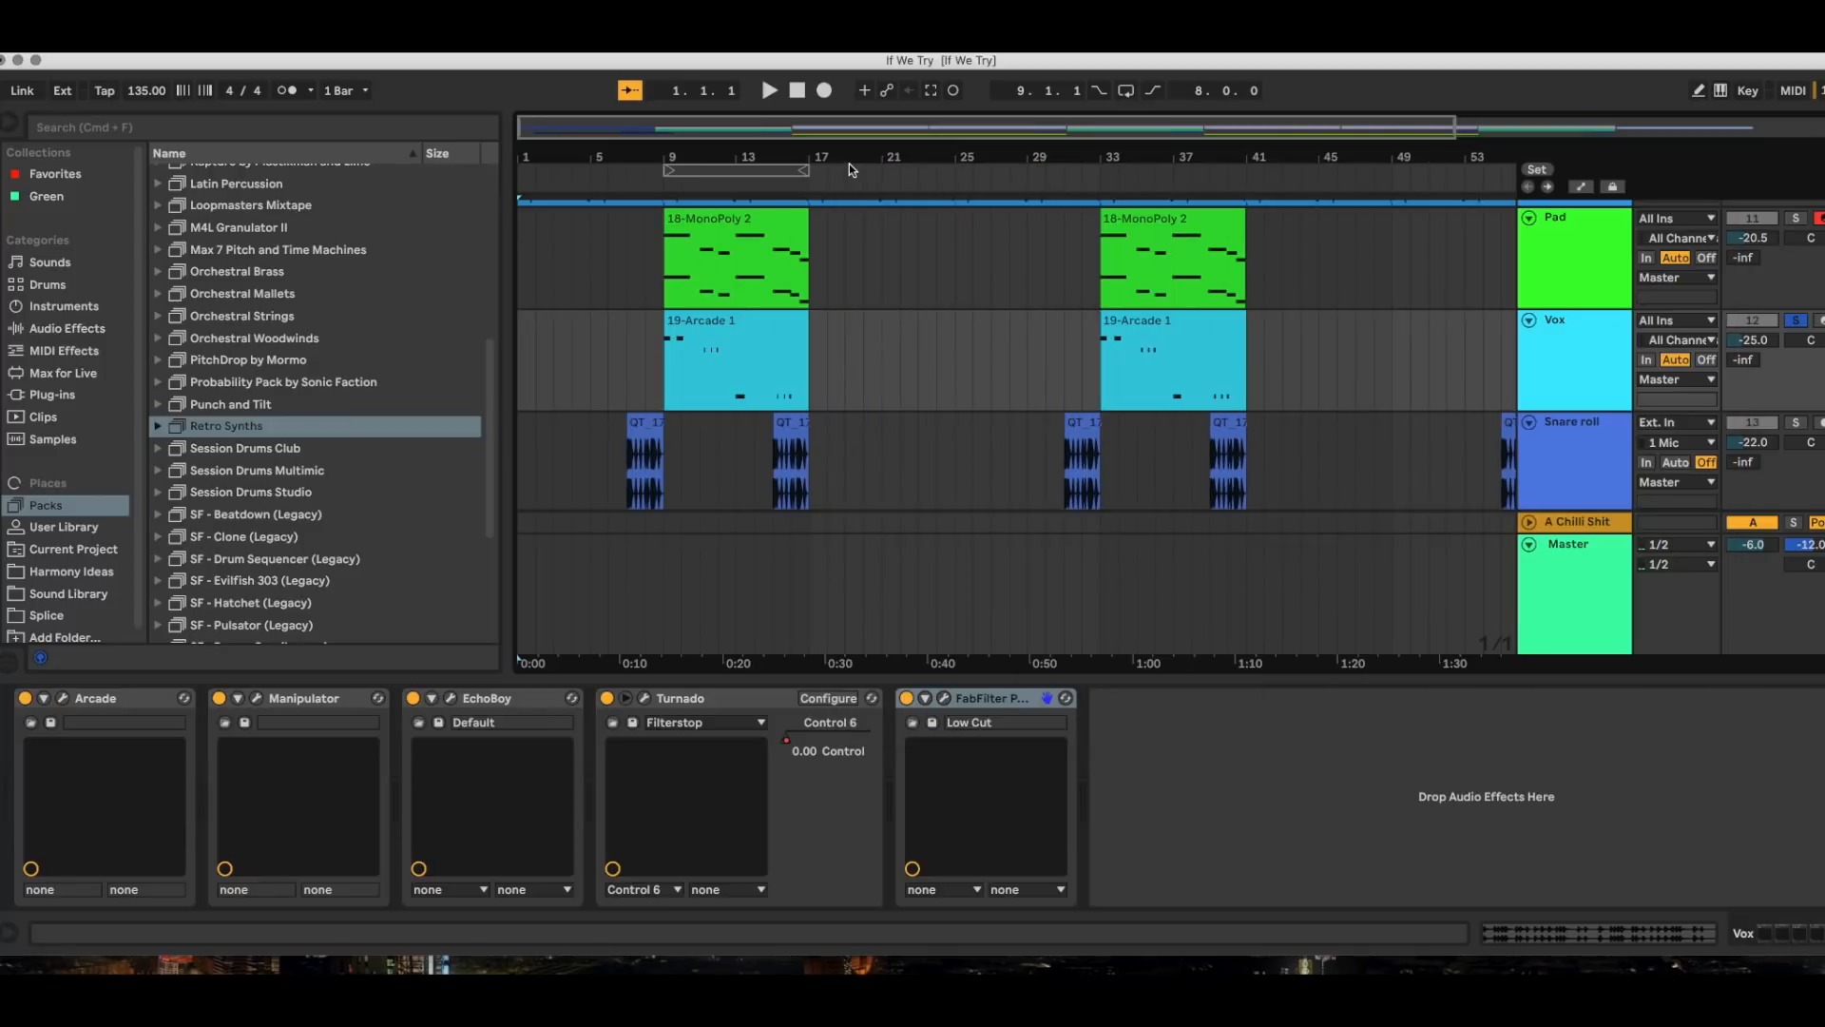
click(766, 344)
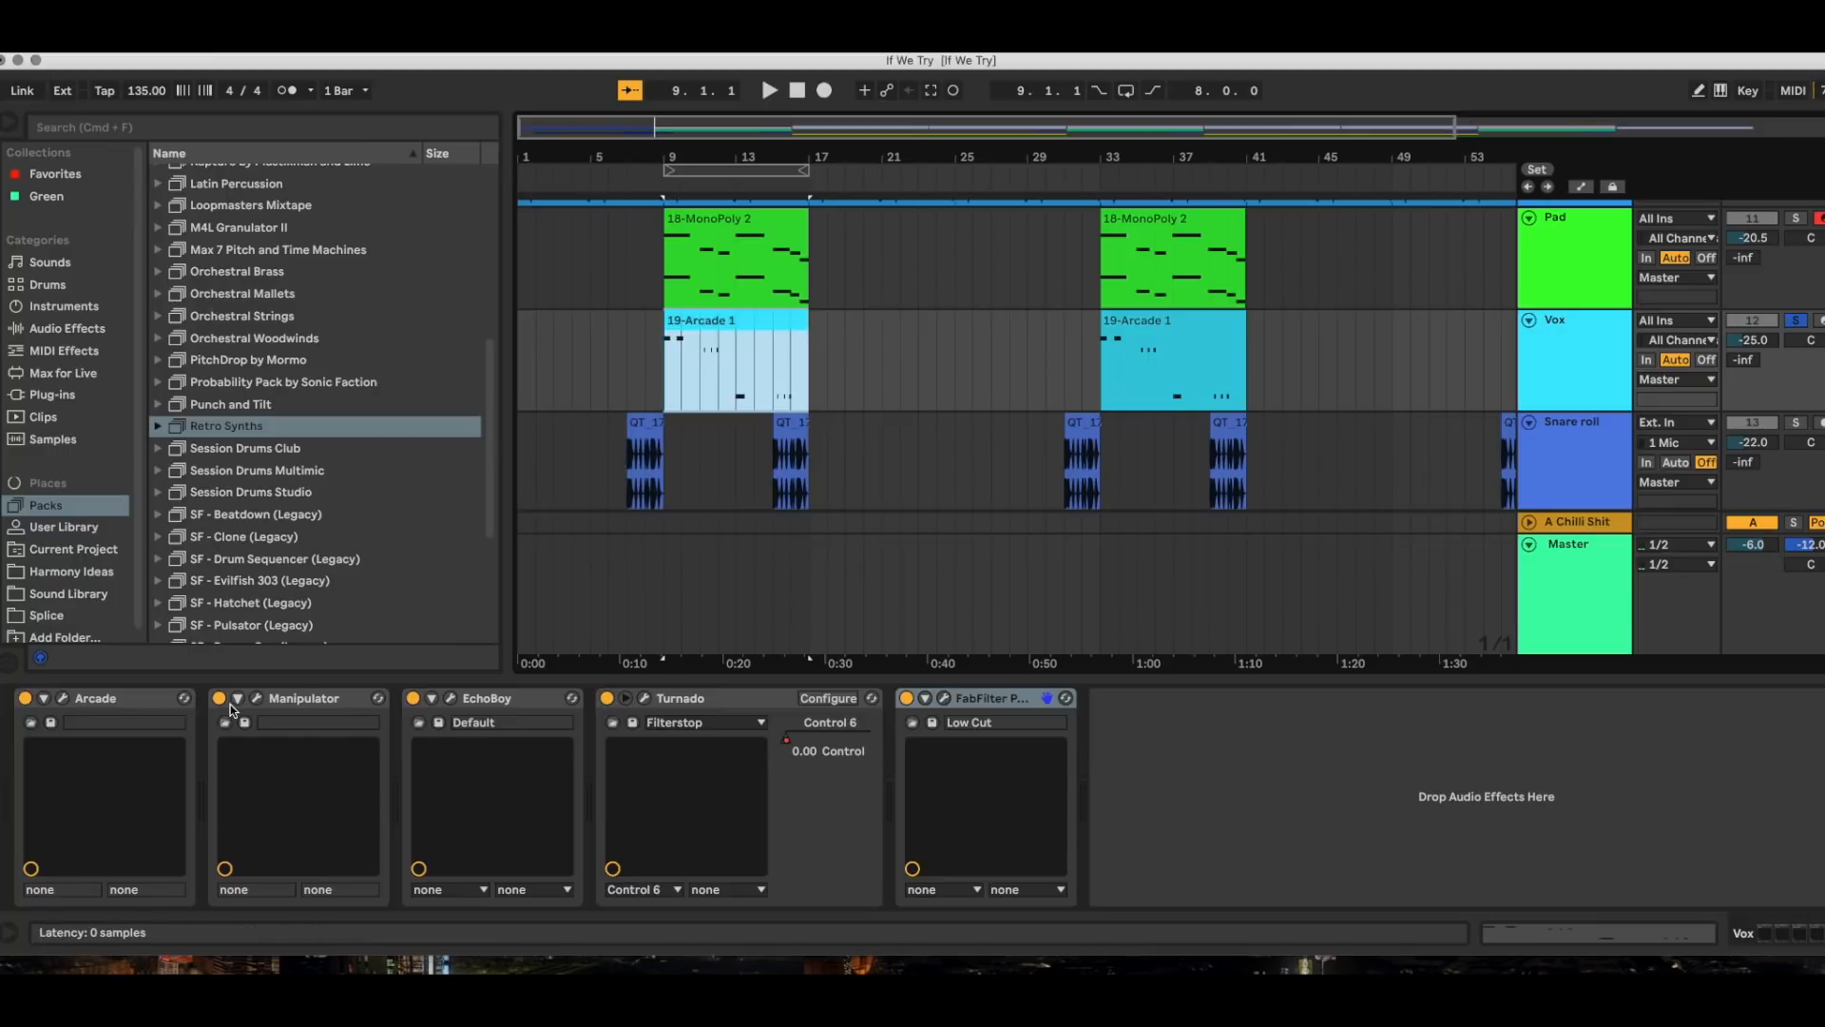
click(258, 698)
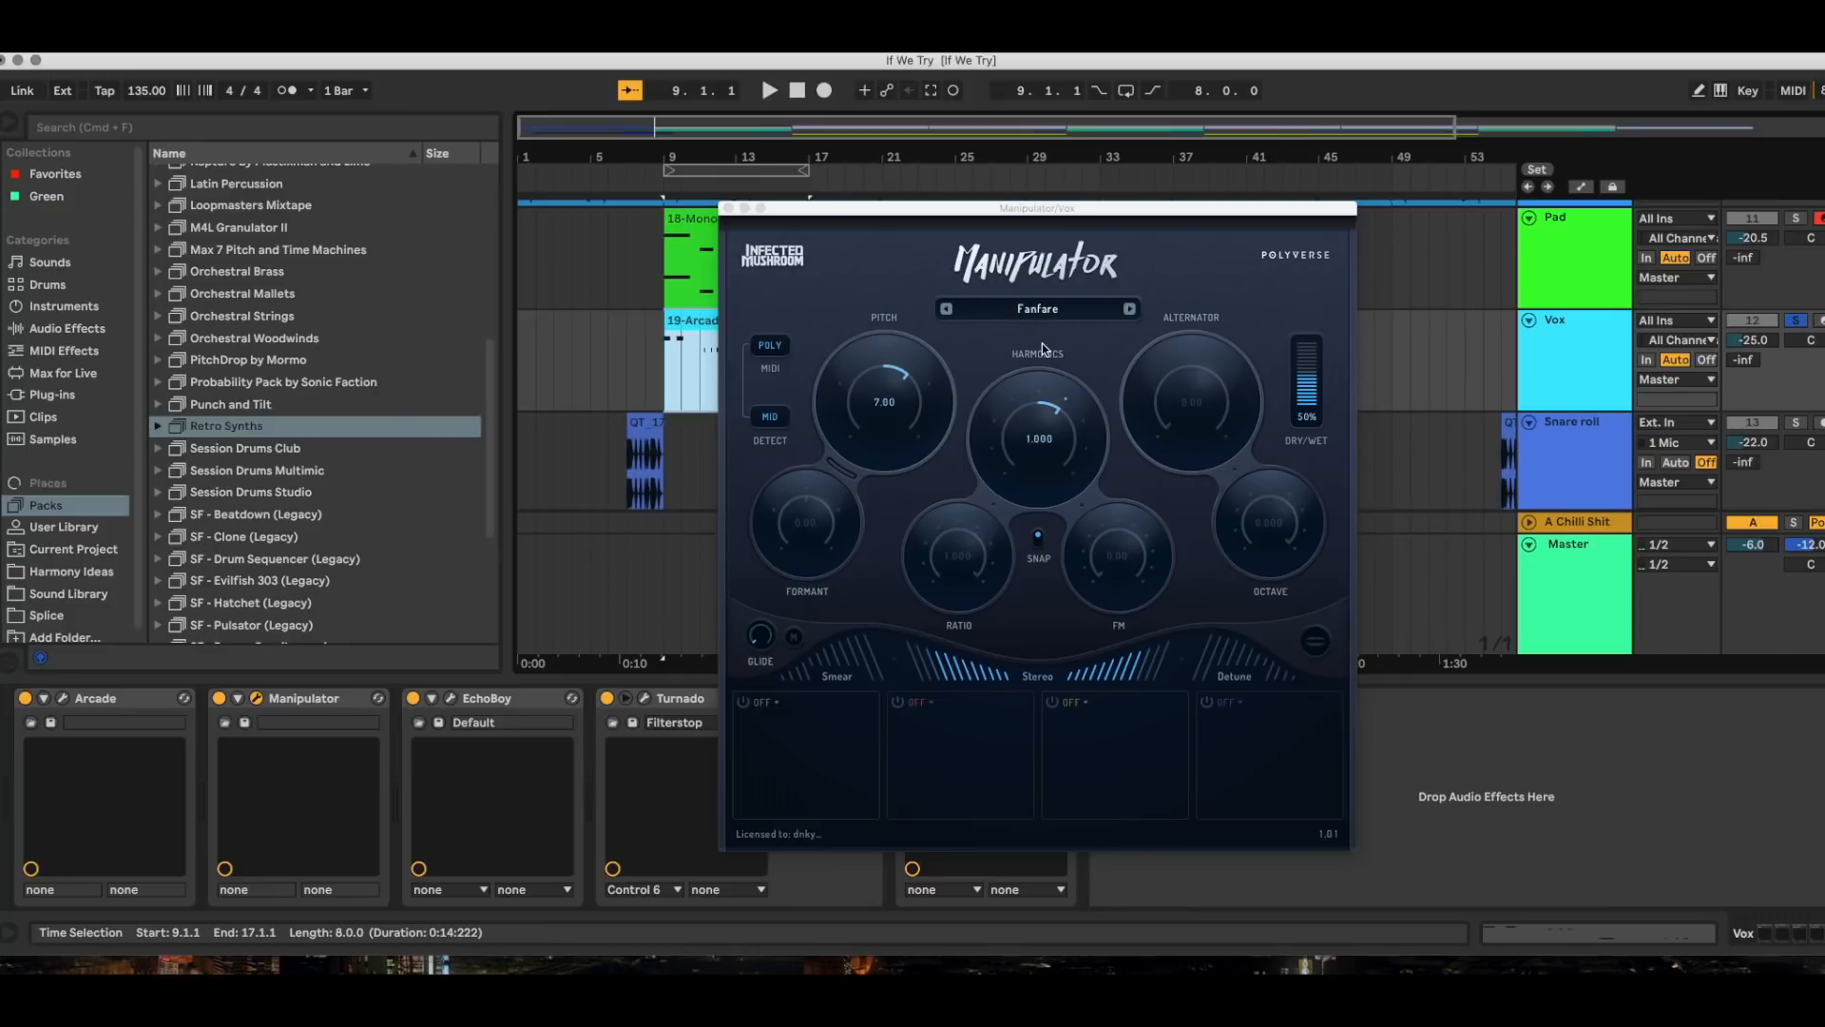
click(728, 208)
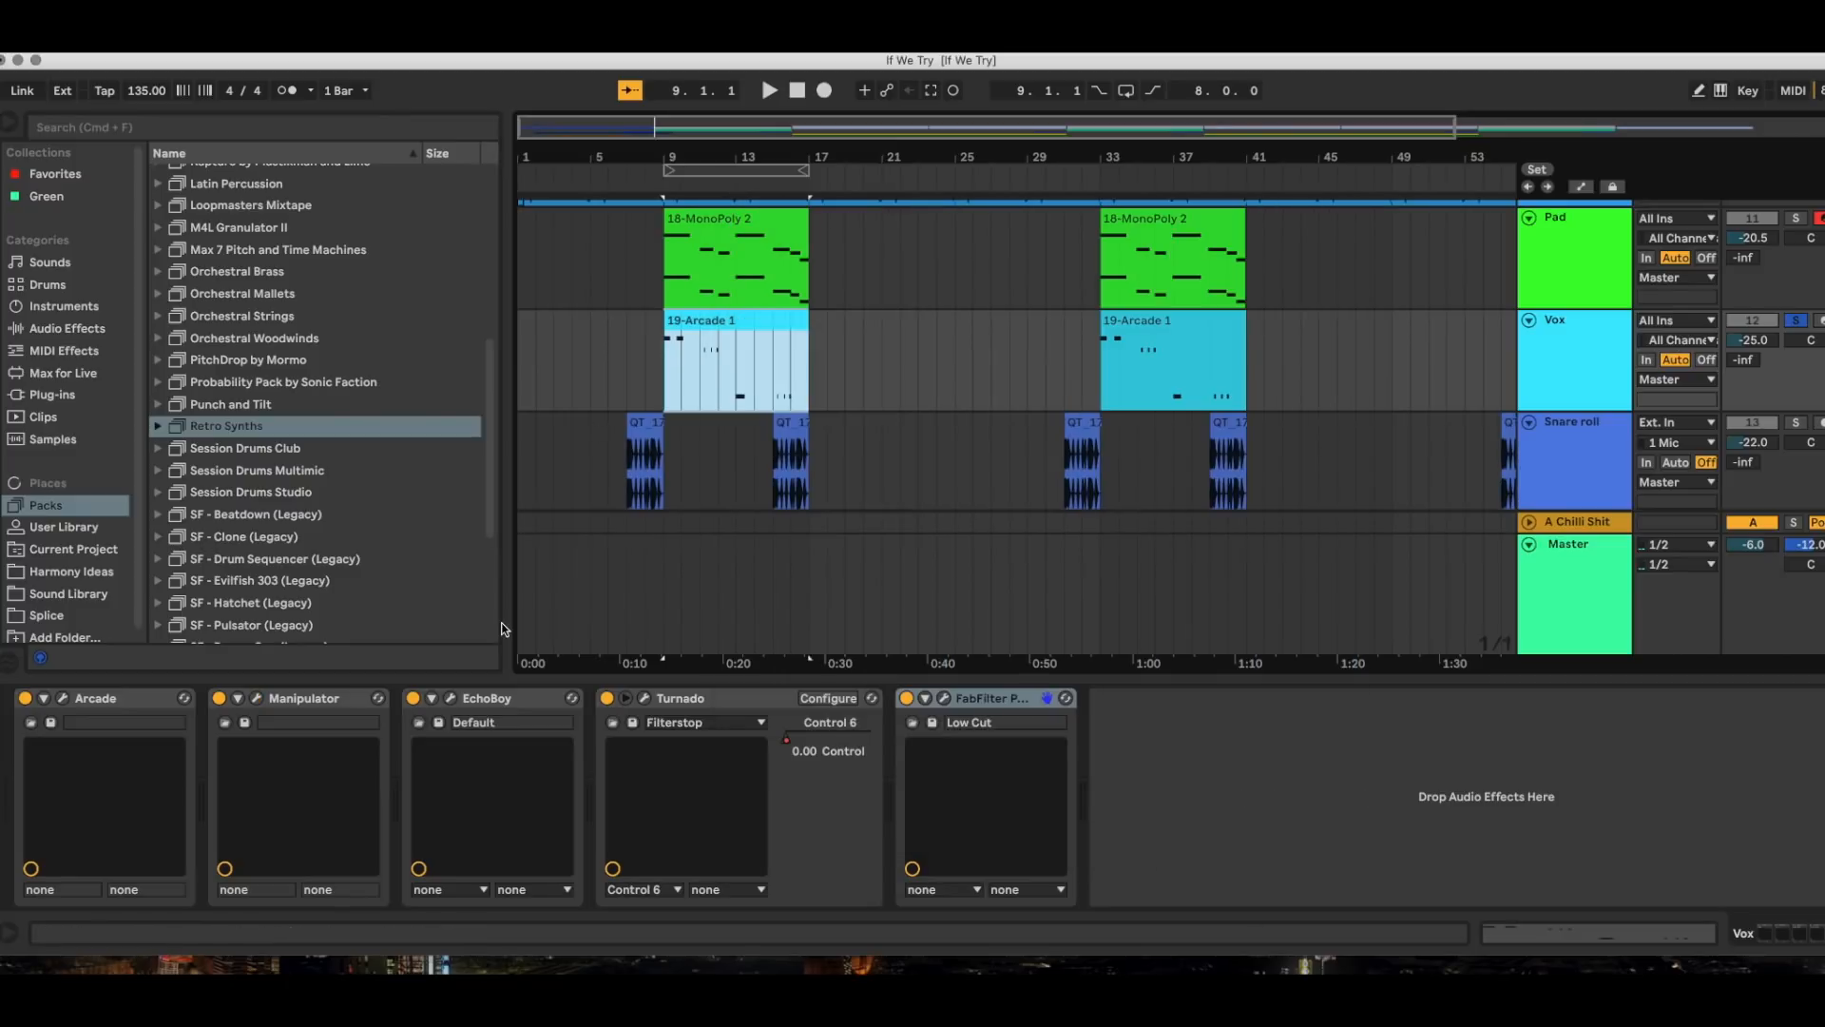
Bypass EchoBoy, Turnado, FabFilter Pro-Q and Manipulator on the Vox track and audition the dry Arcade clip from bar 9.
click(413, 697)
click(606, 698)
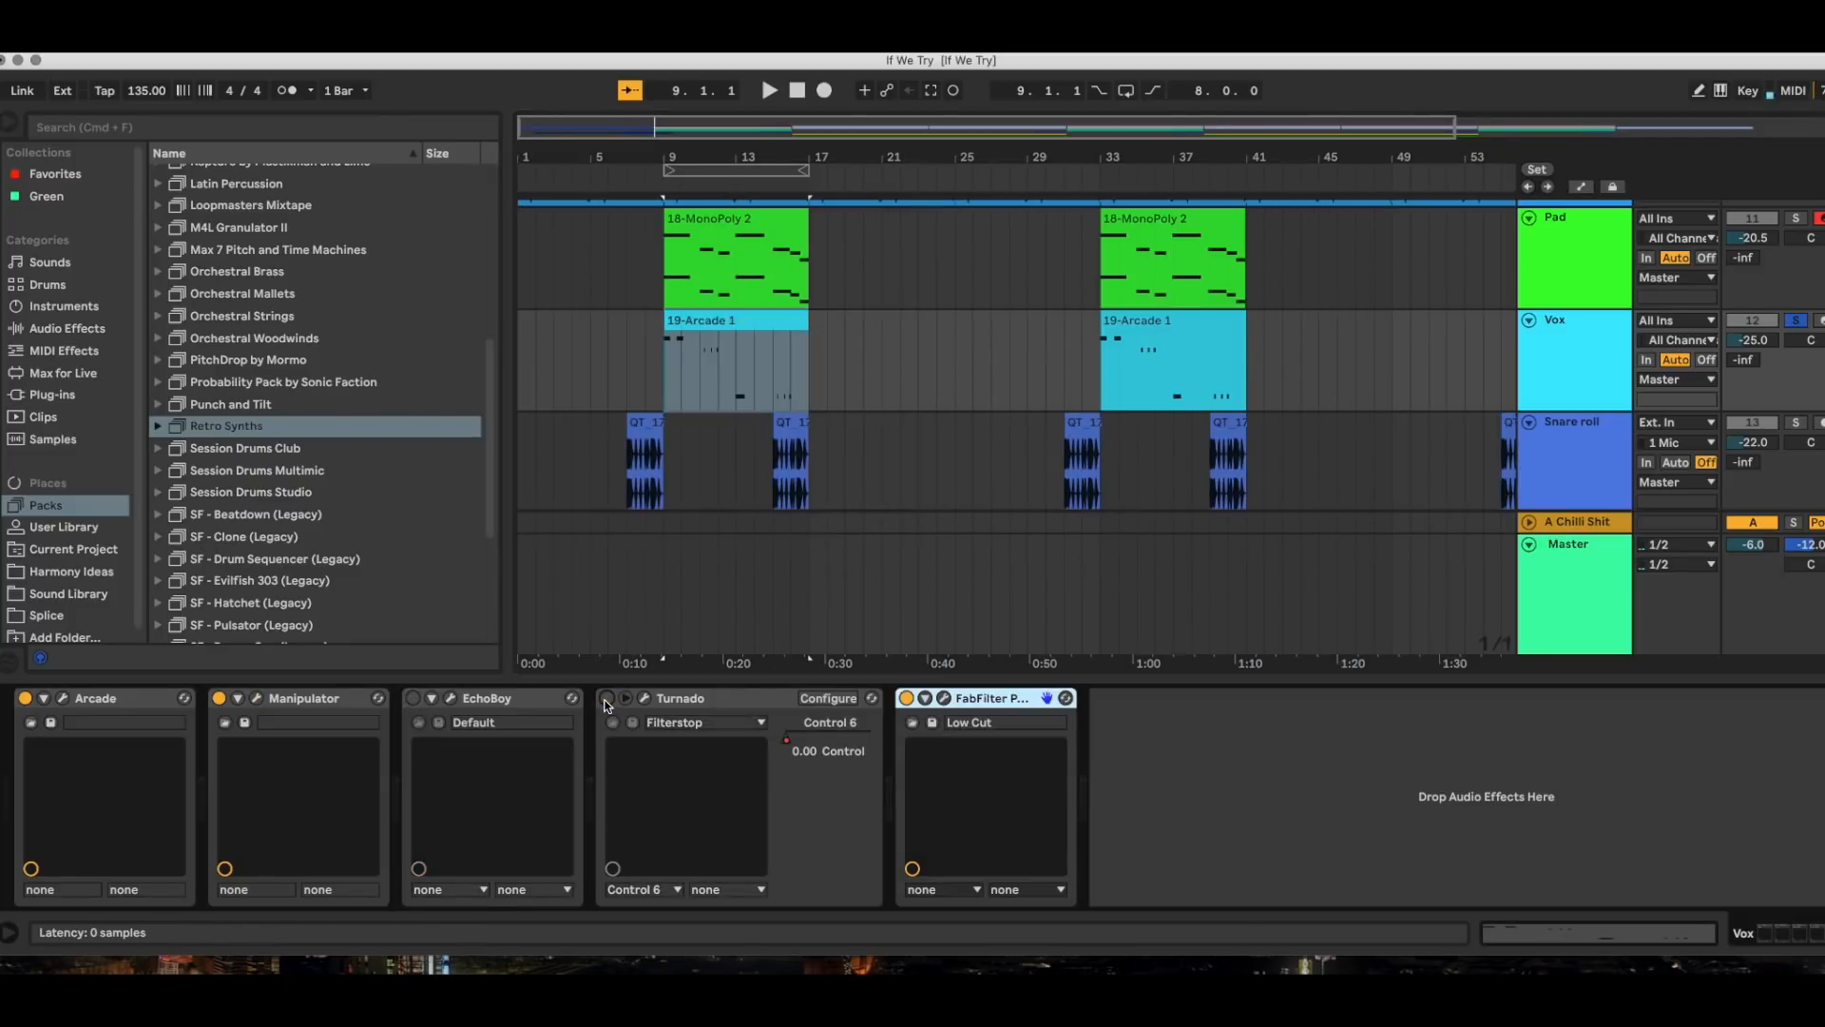
click(907, 698)
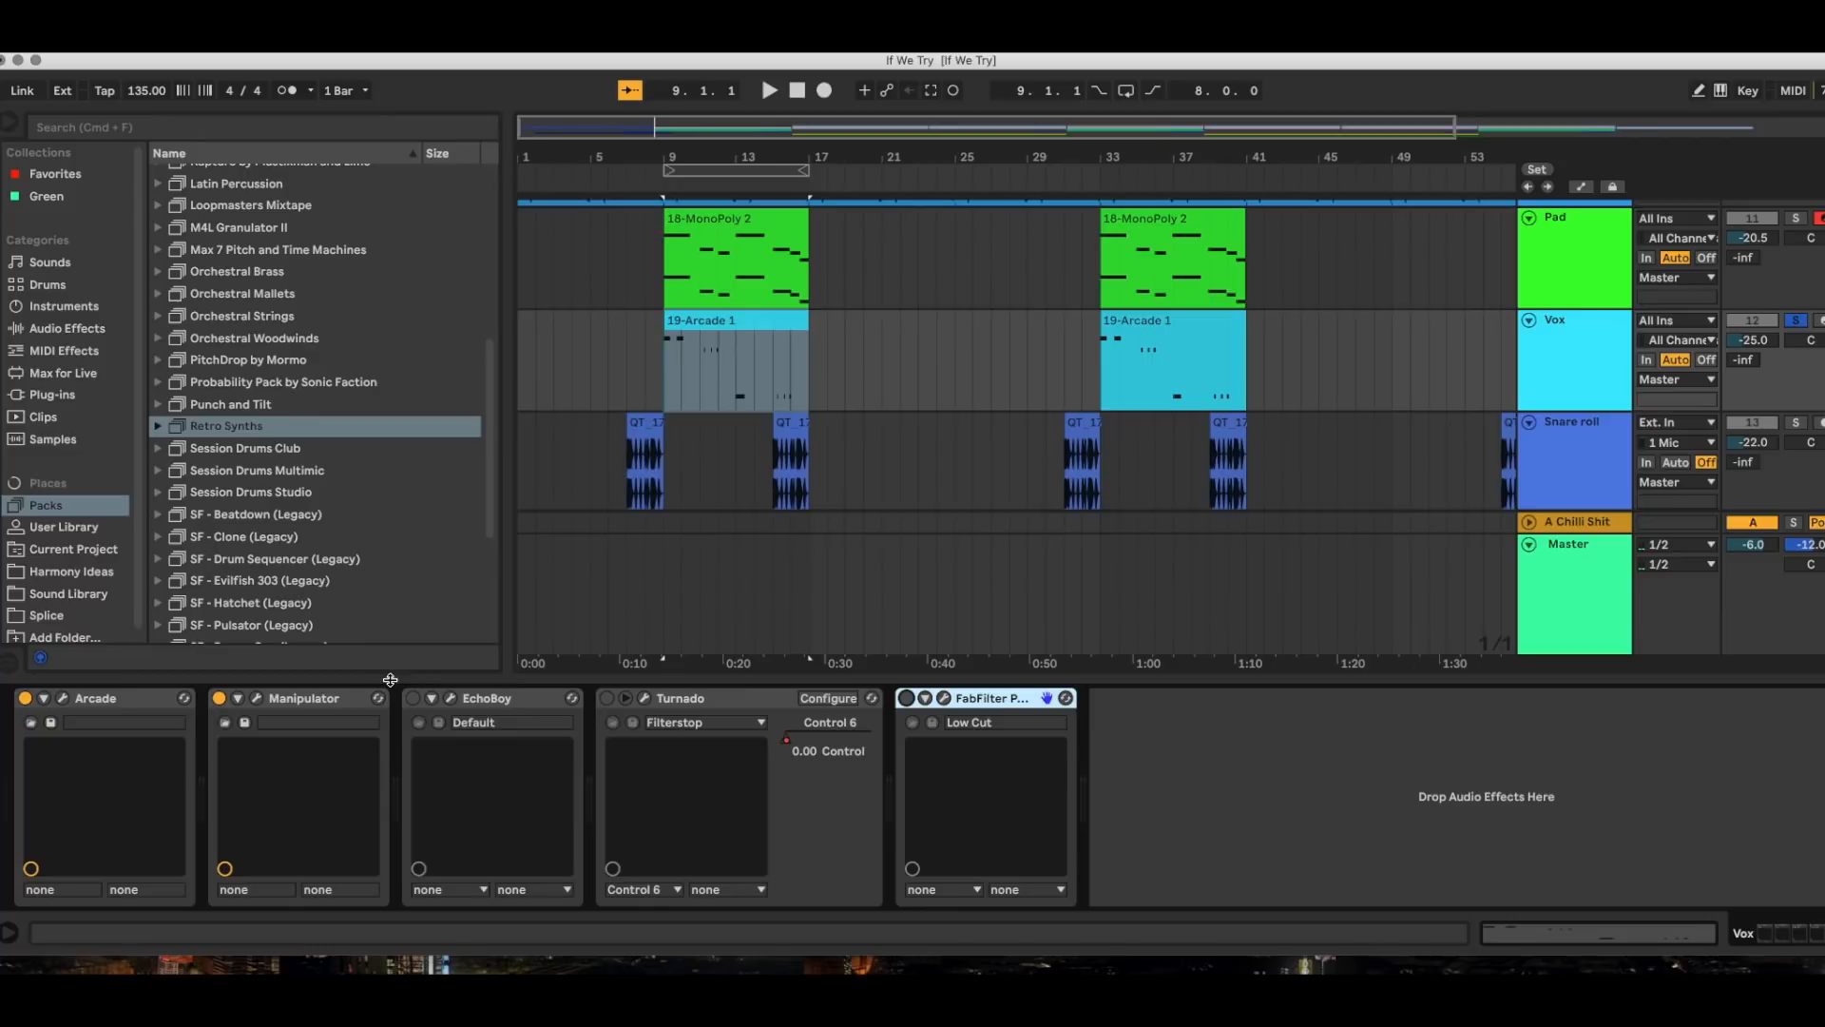
click(219, 698)
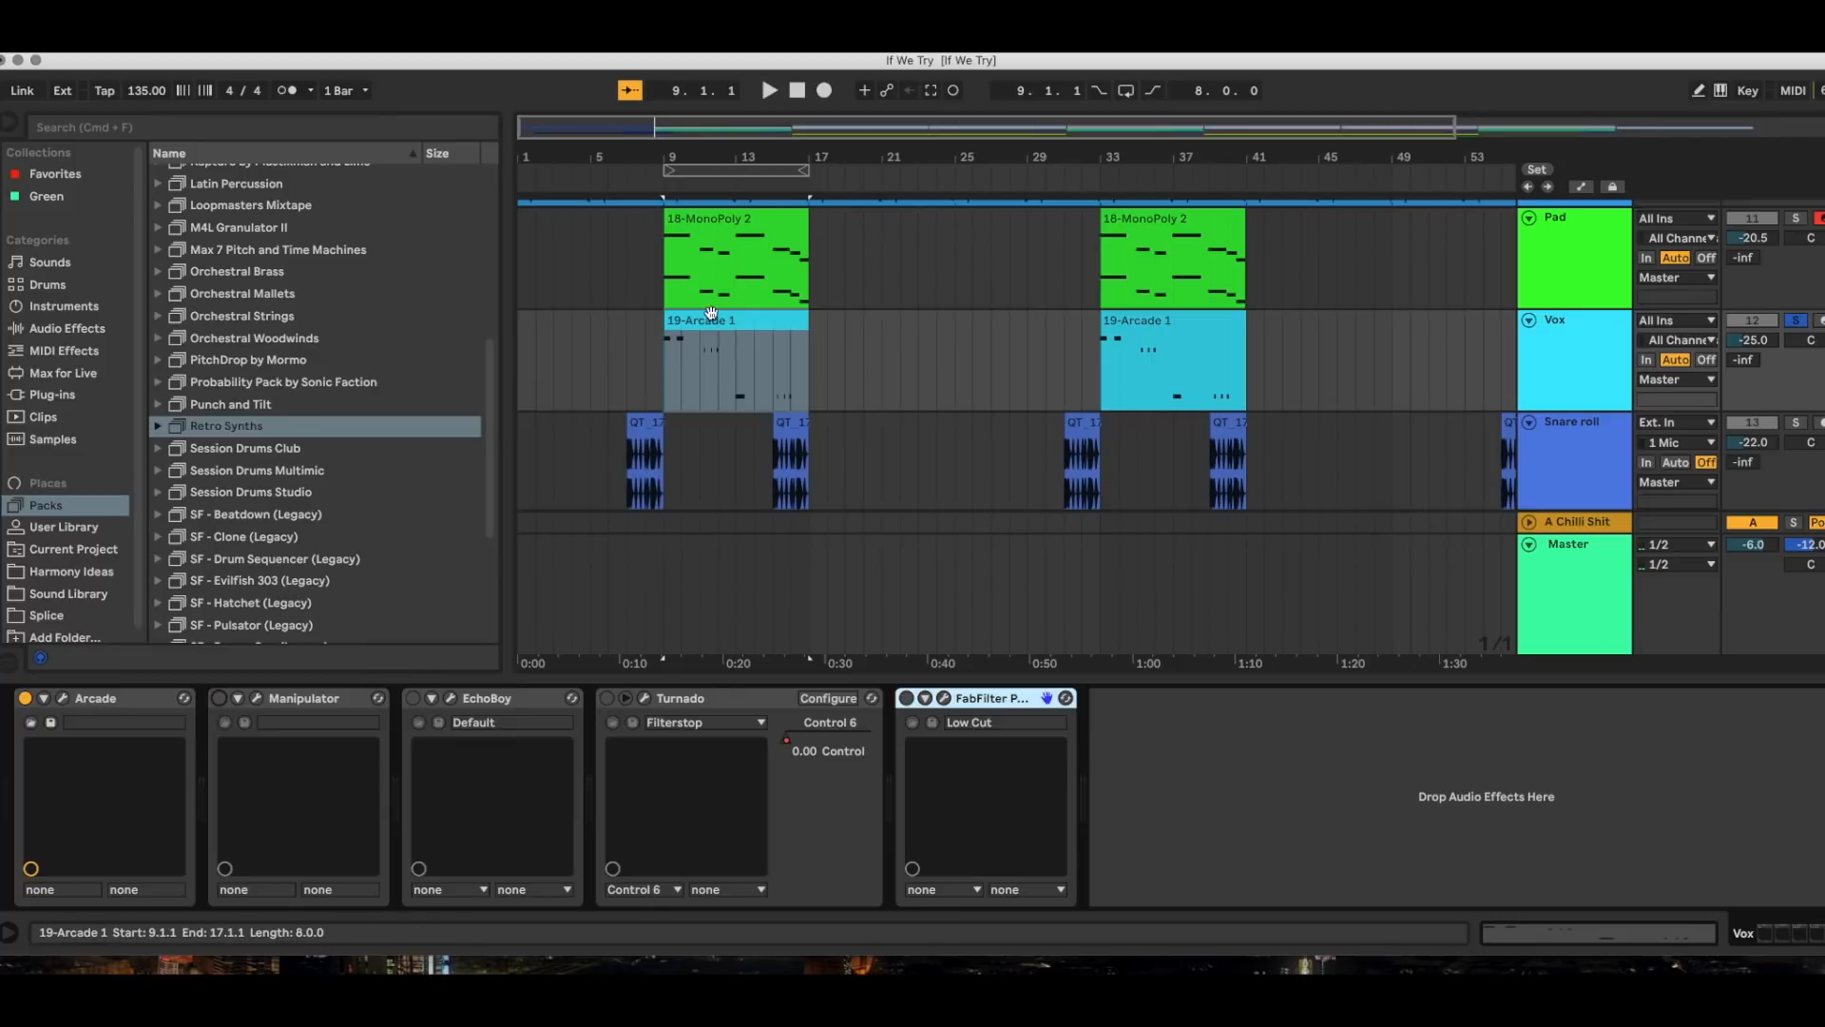
click(767, 90)
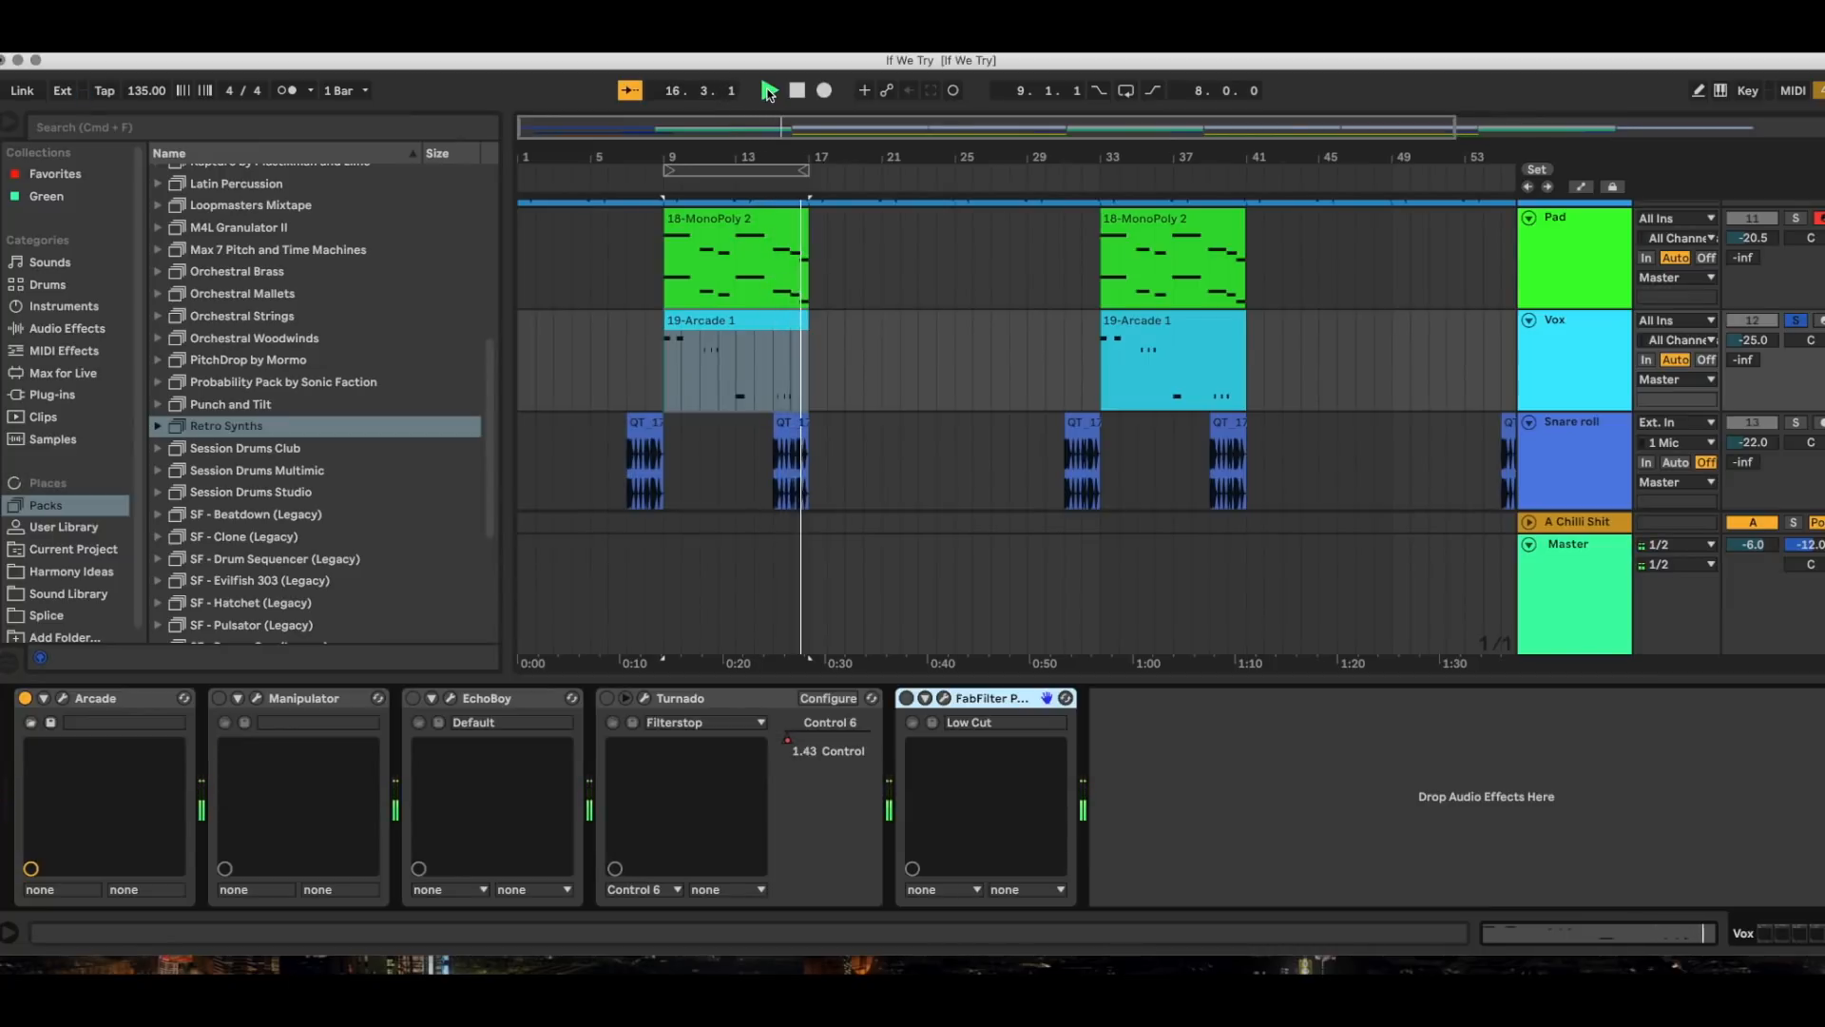
key(space)
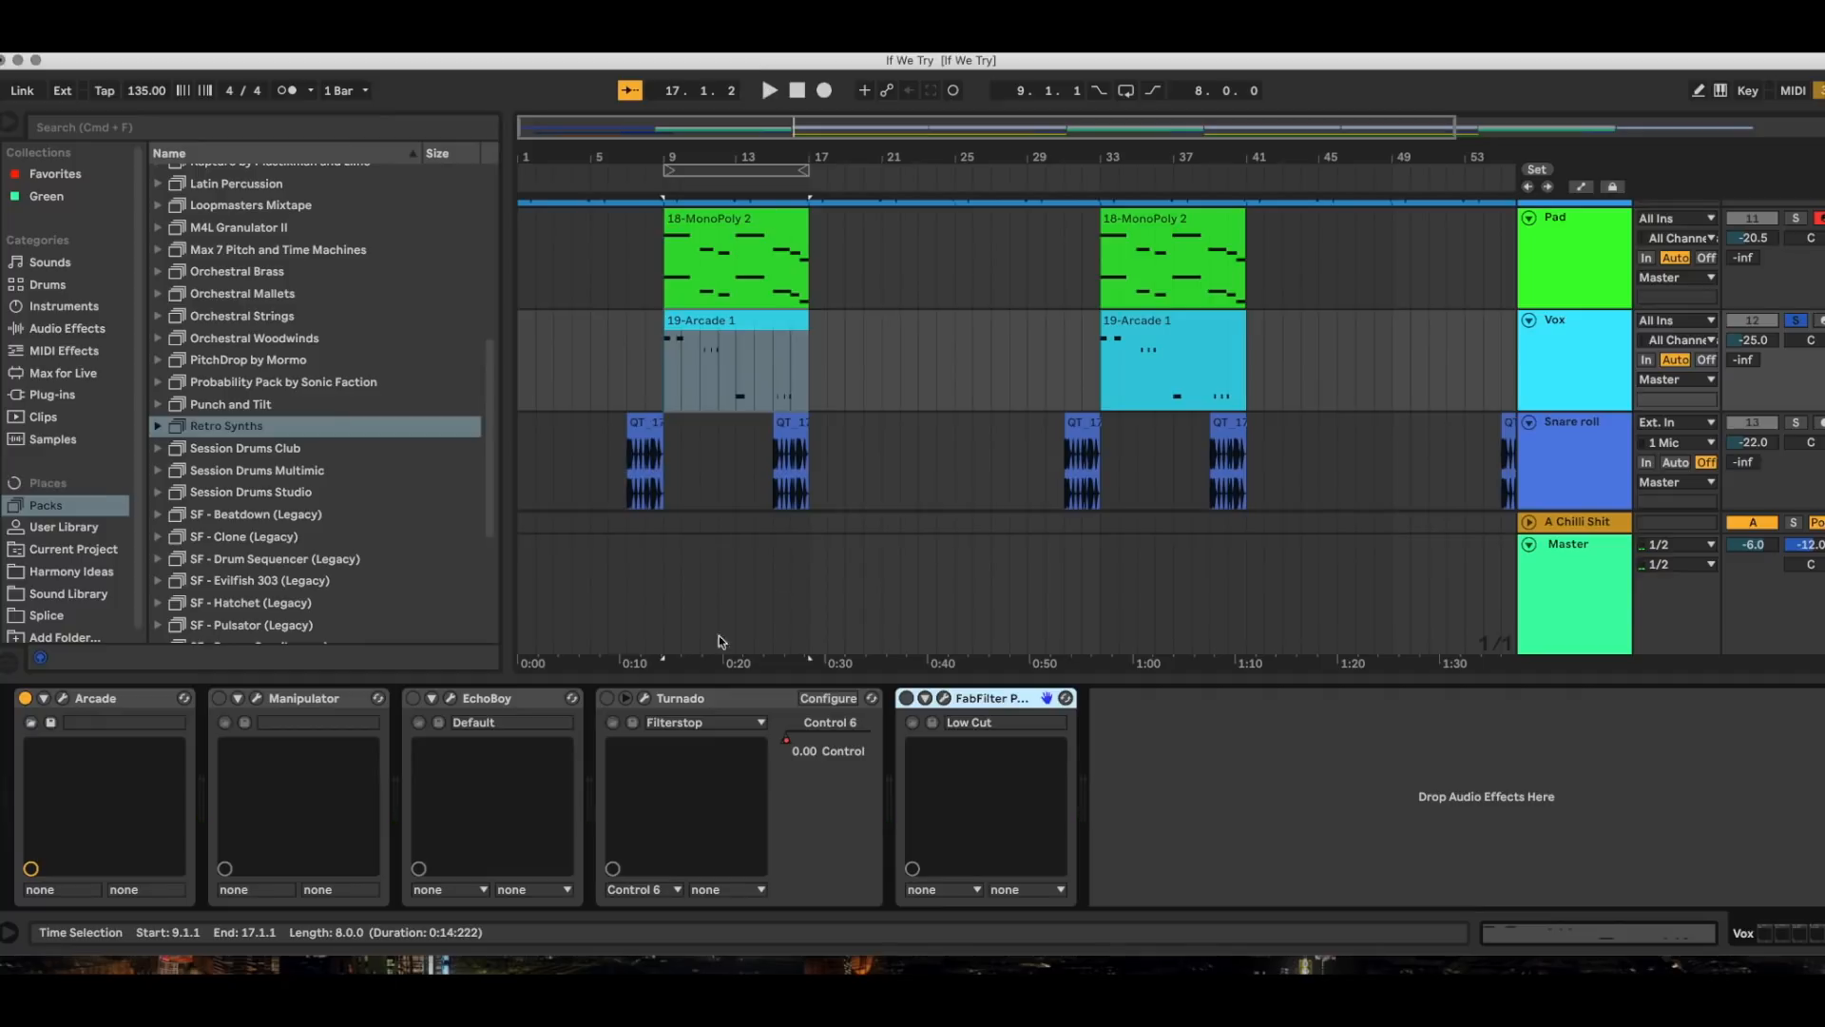
Re-enable Manipulator and audition the Vox passage from bar 9 with only that effect, stopping after the clip.
click(219, 697)
click(773, 97)
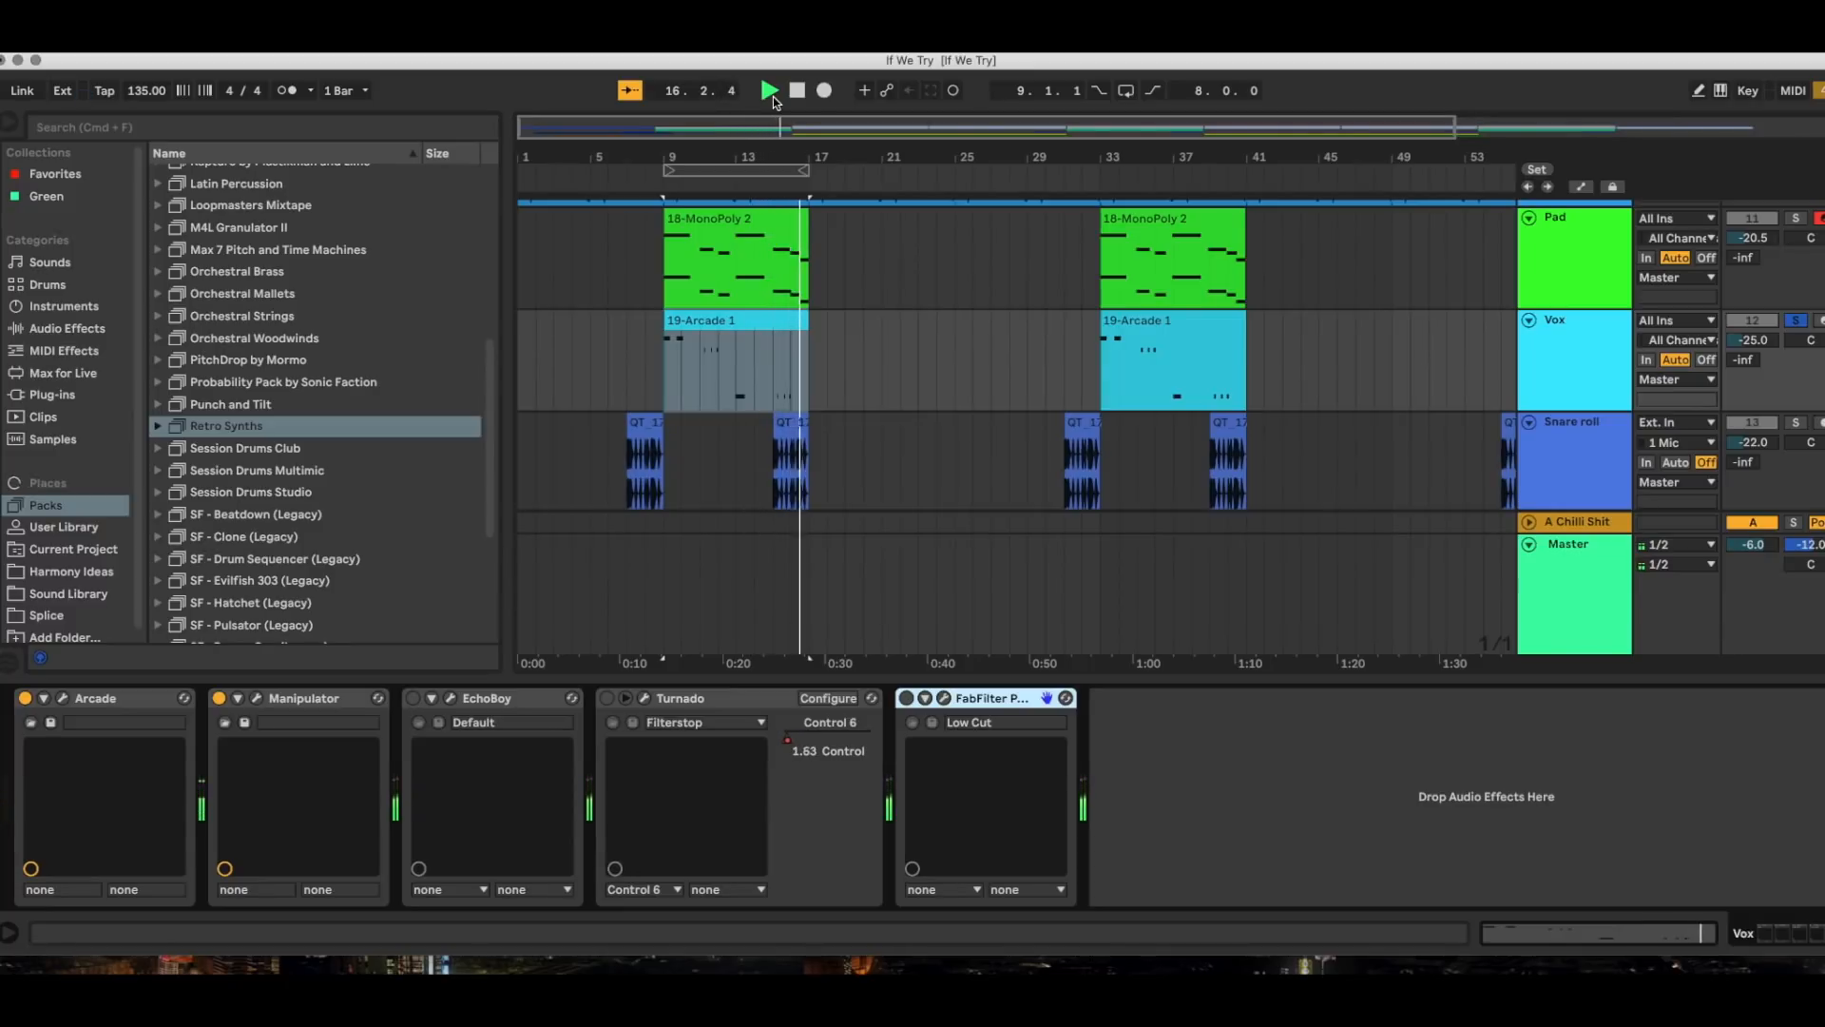
key(space)
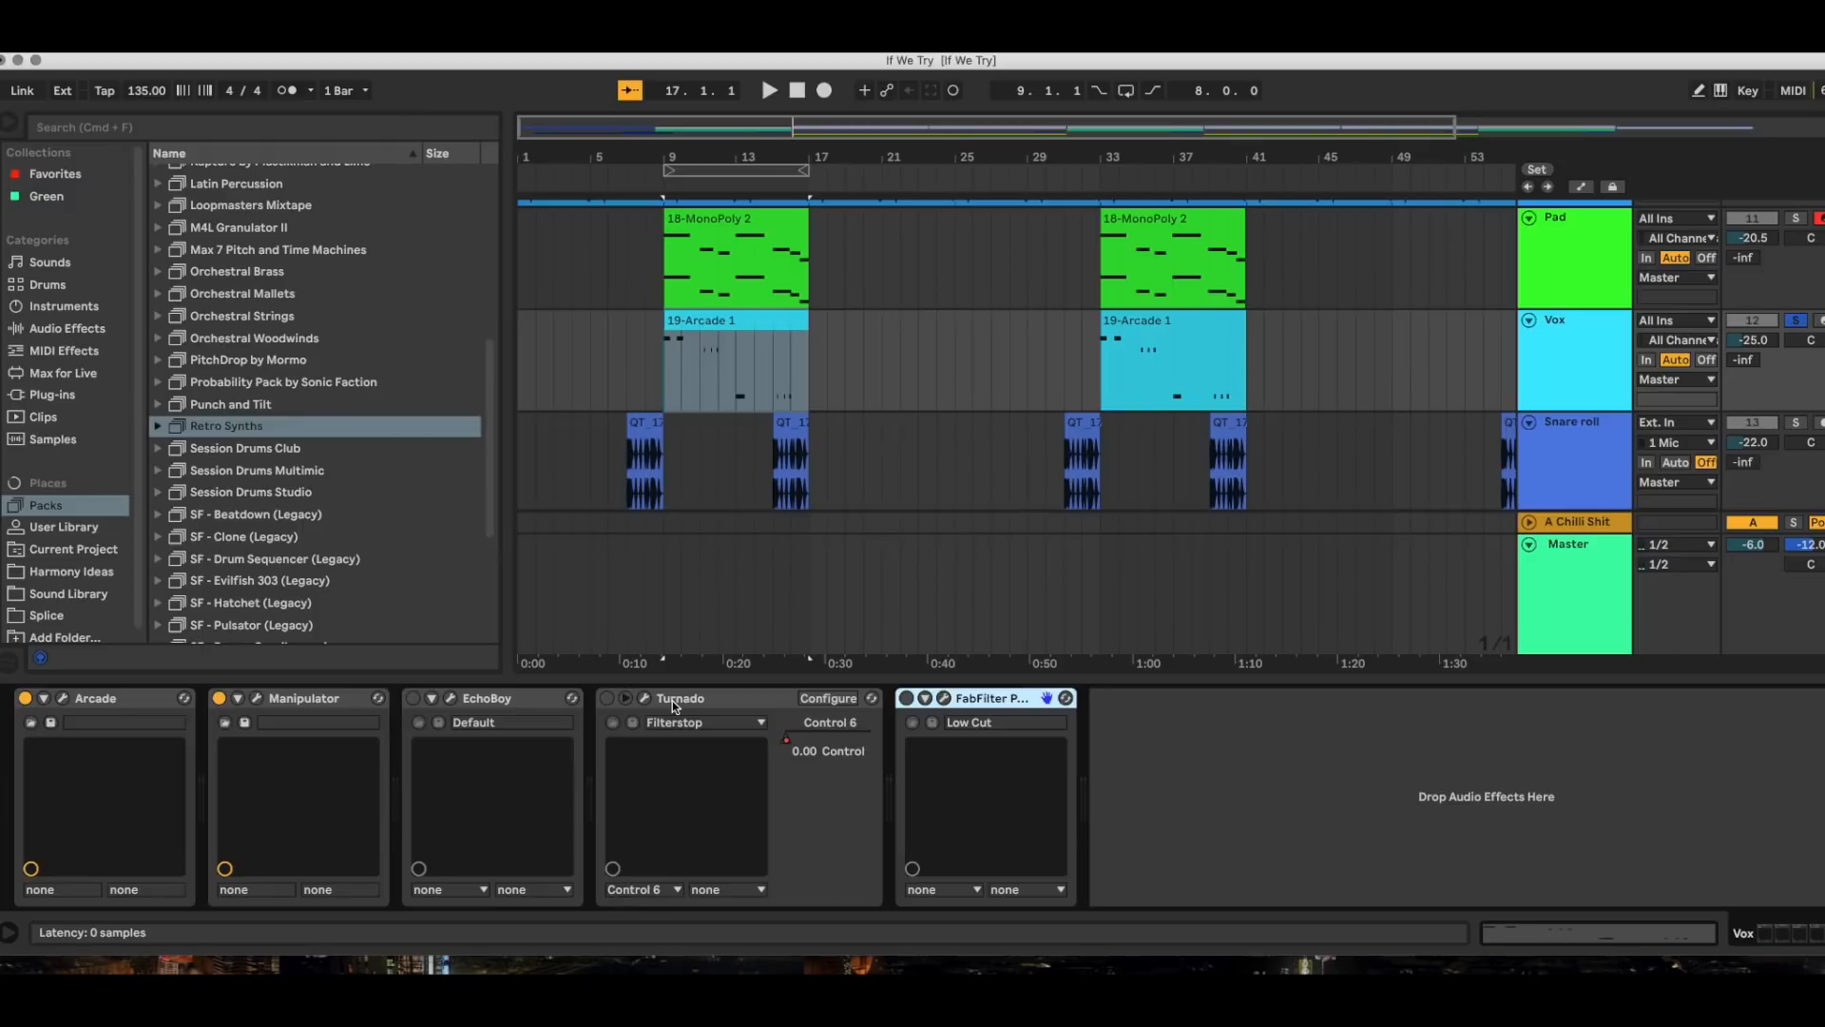
Re-enable Turnado on the Vox track and view its effect slots and knobs, closing the plugin window.
click(607, 698)
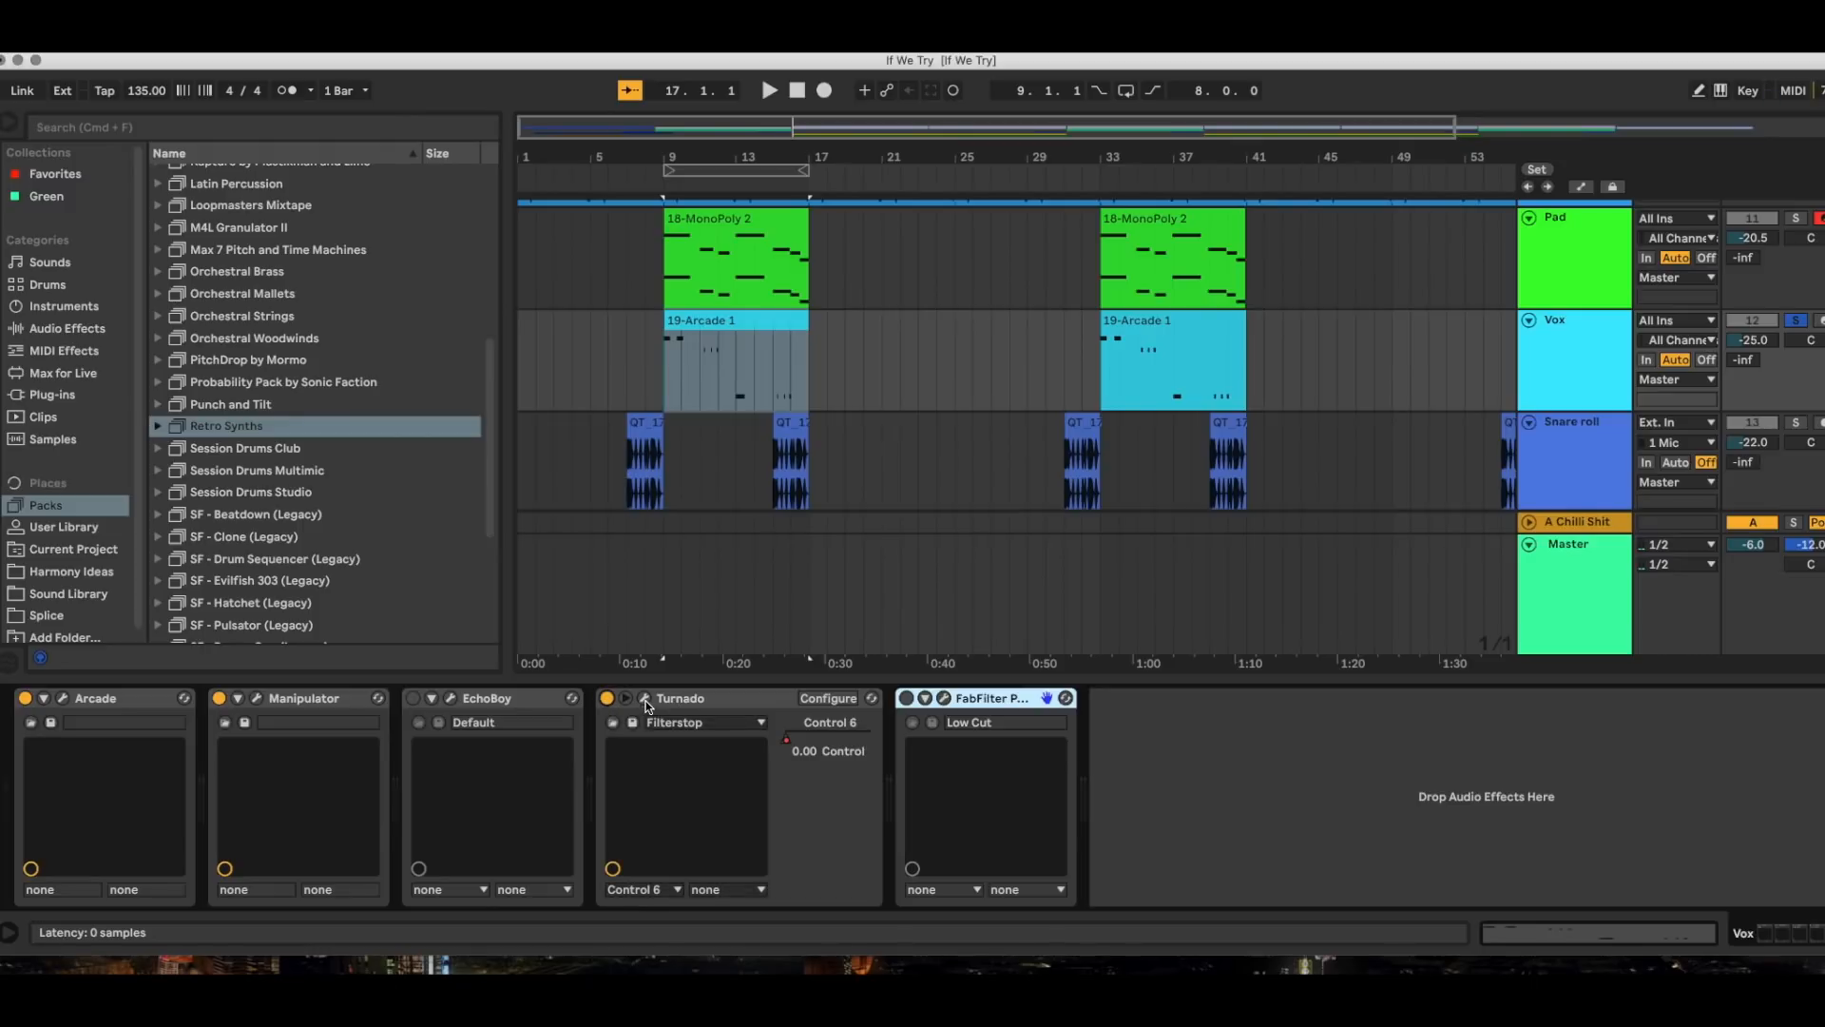
click(643, 699)
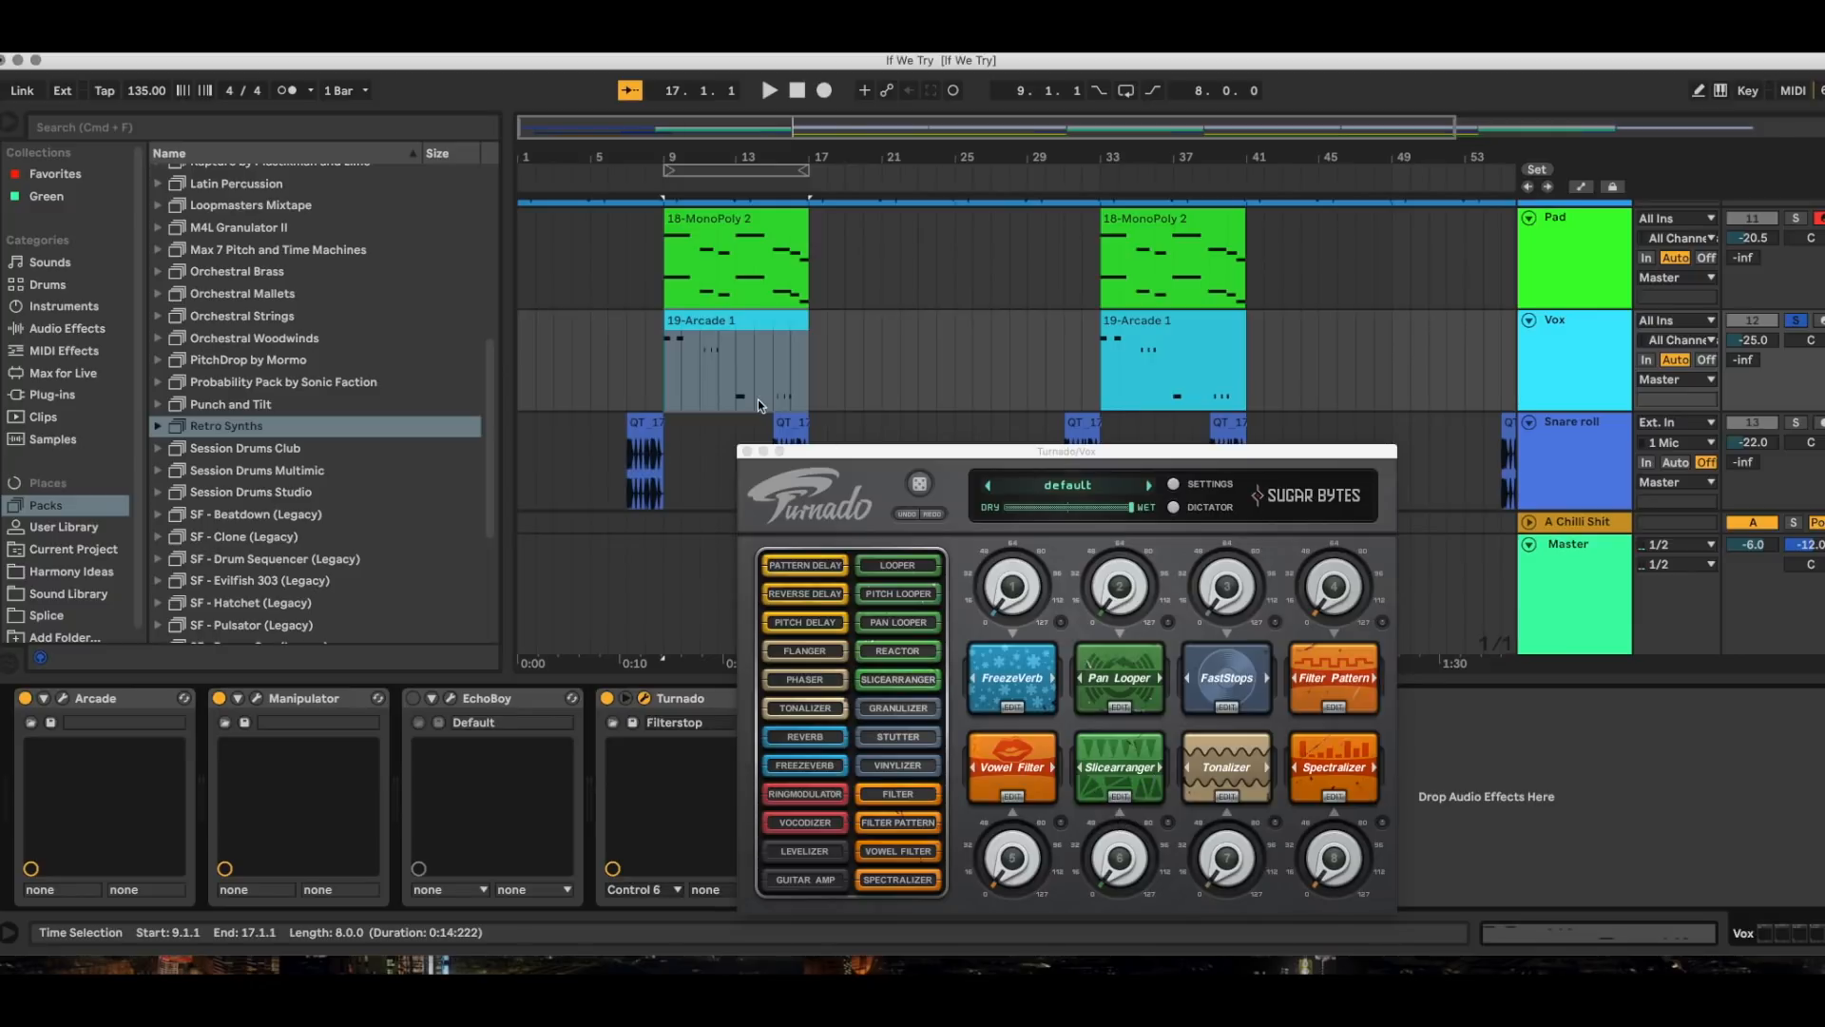
click(747, 452)
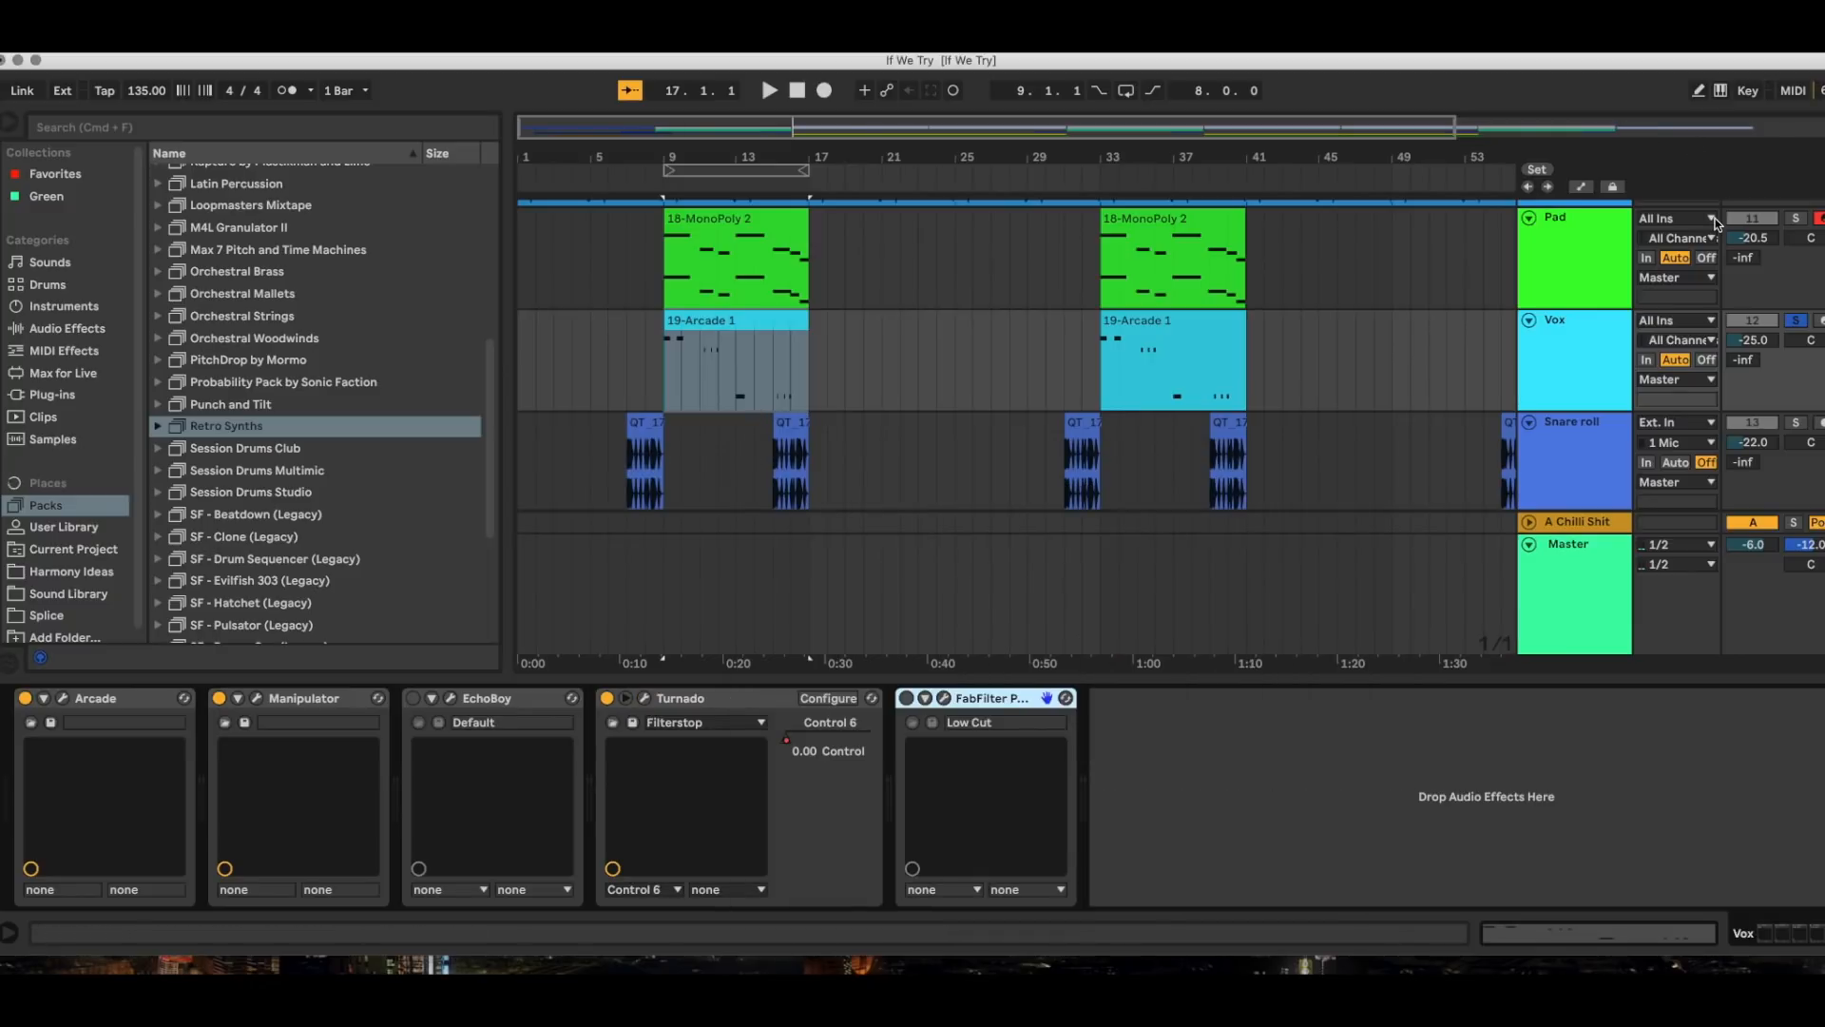
Switch on automation view and display Turnado's Control 6 envelope on the Vox track.
click(1581, 187)
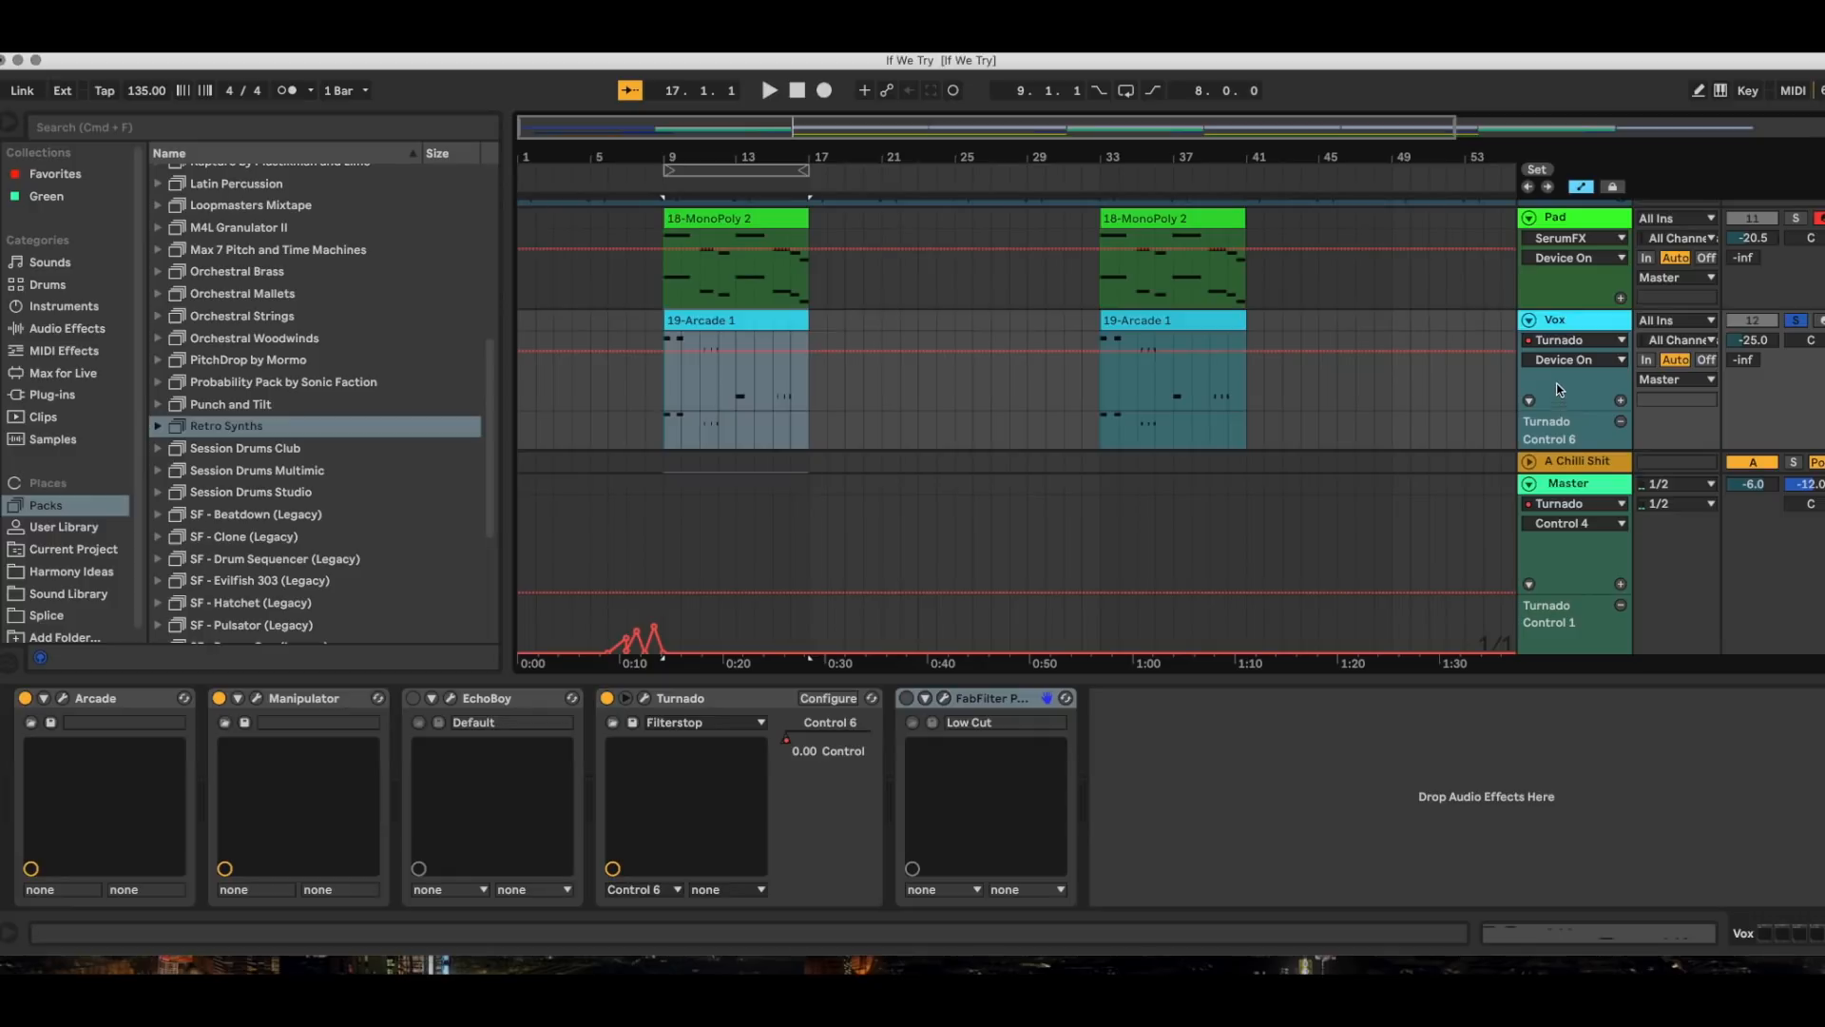
click(1564, 324)
click(1590, 360)
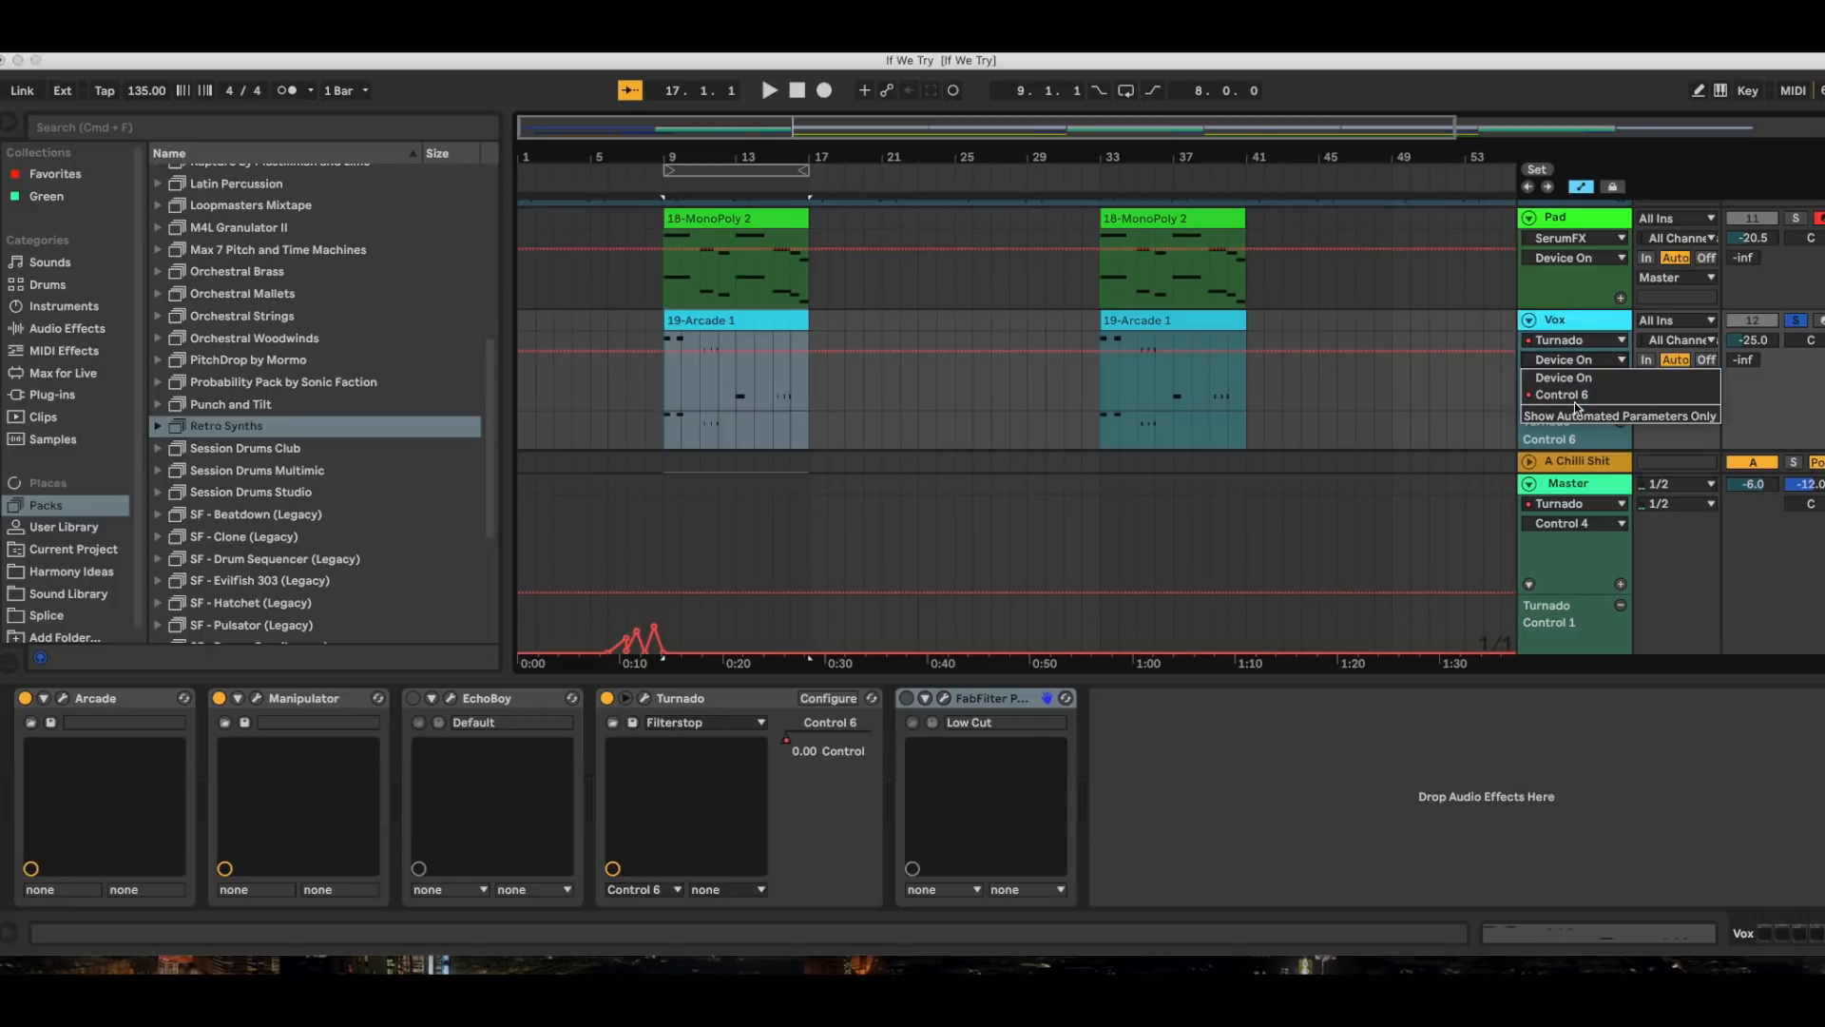
click(1573, 399)
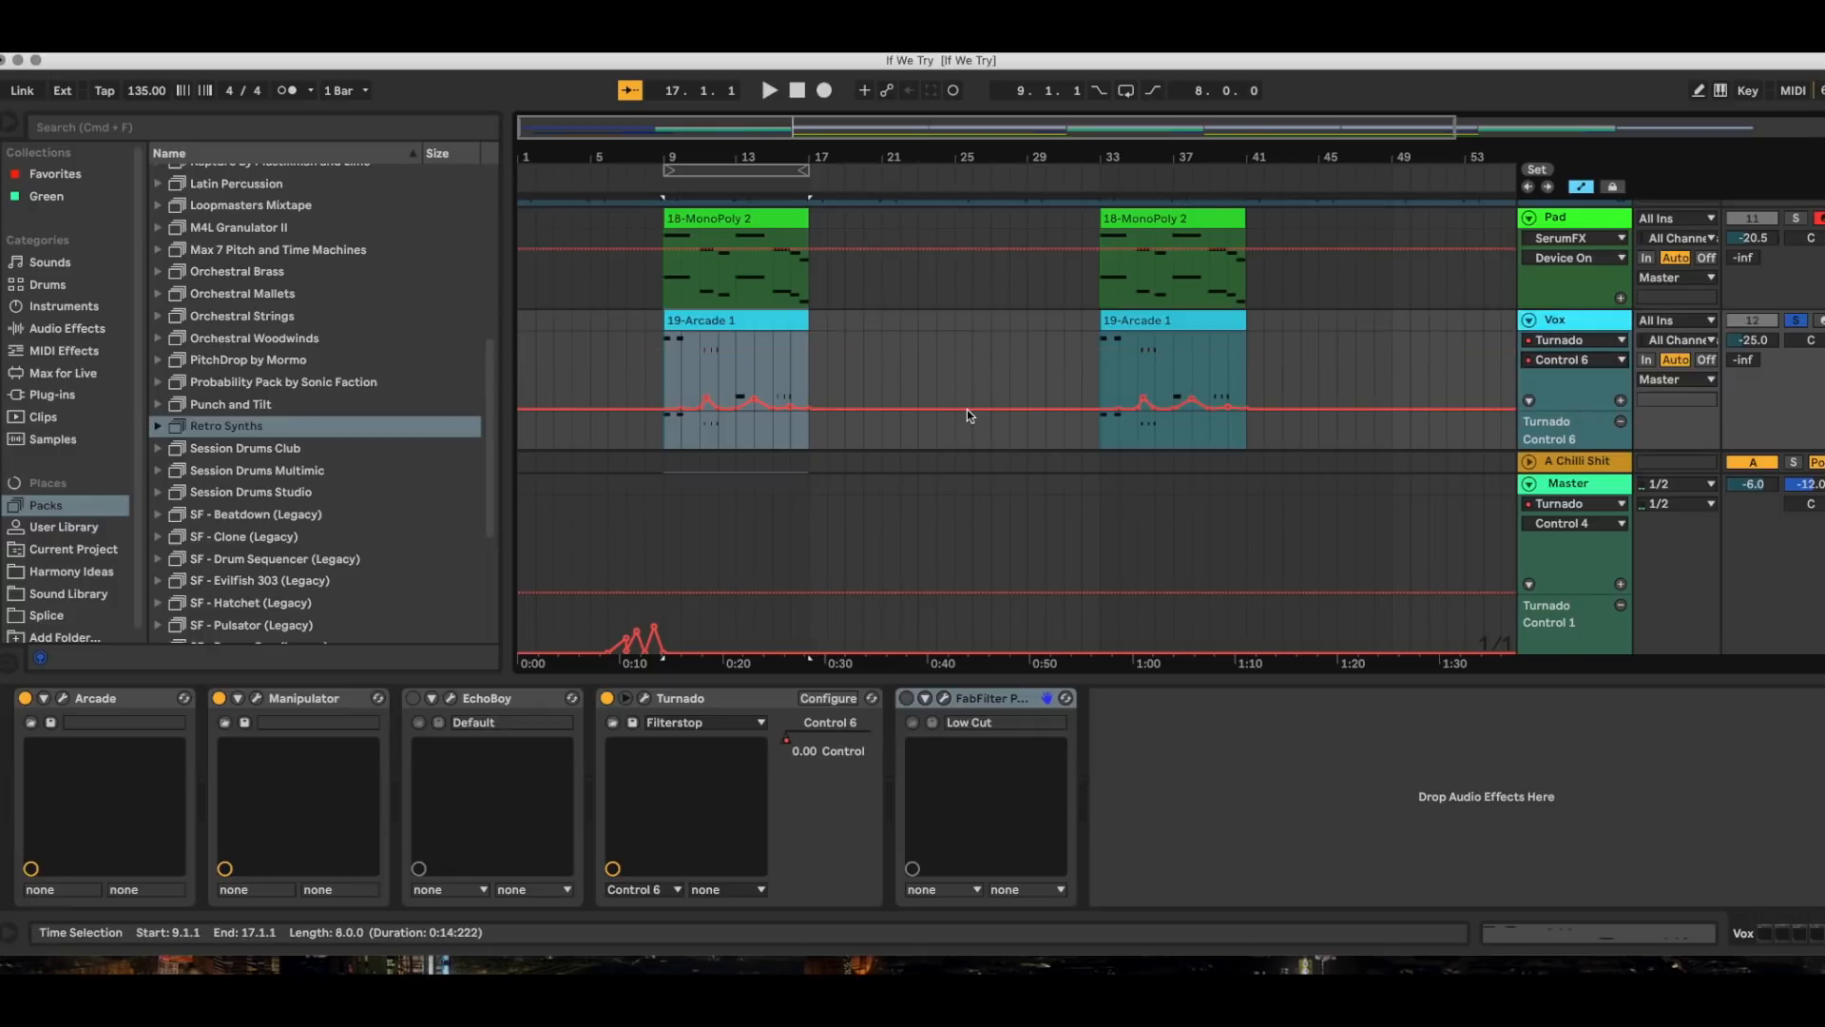
Audition the automated Vox passage with the Turnado window moved clear of the clips, then close the plugin and hide the automation.
click(646, 699)
drag(1064, 459, 1369, 435)
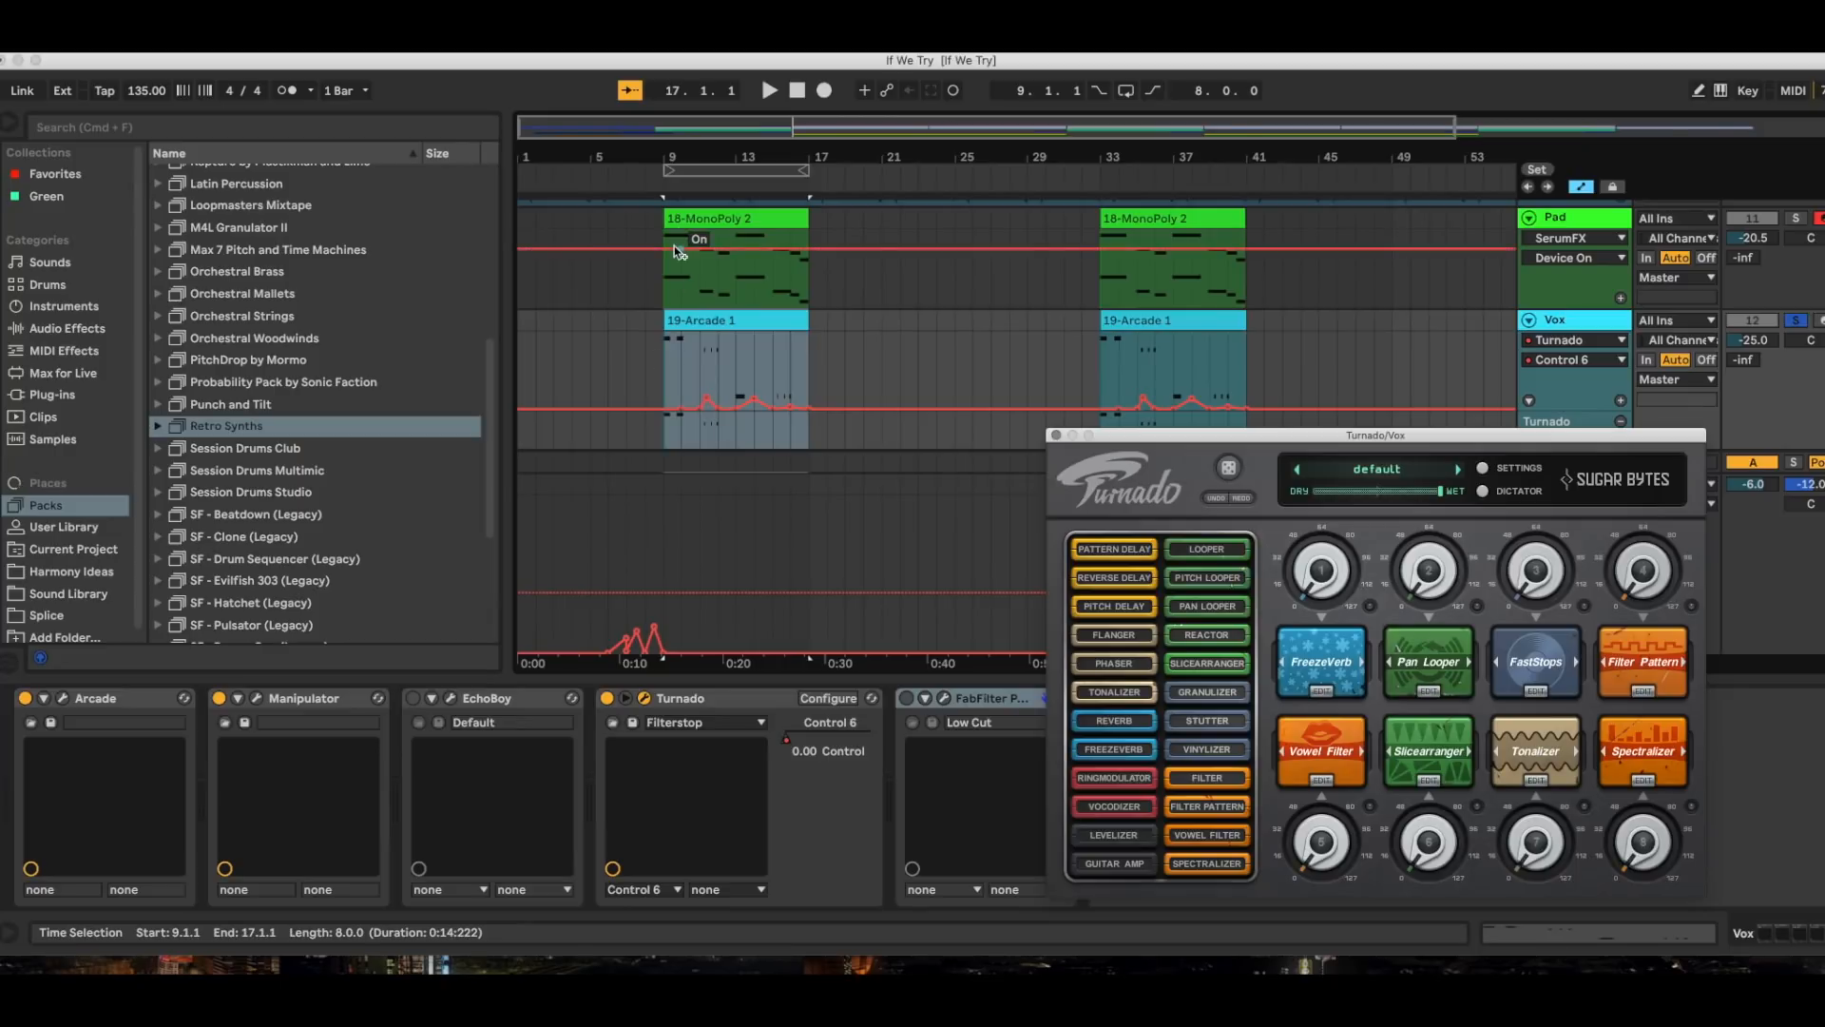
click(770, 91)
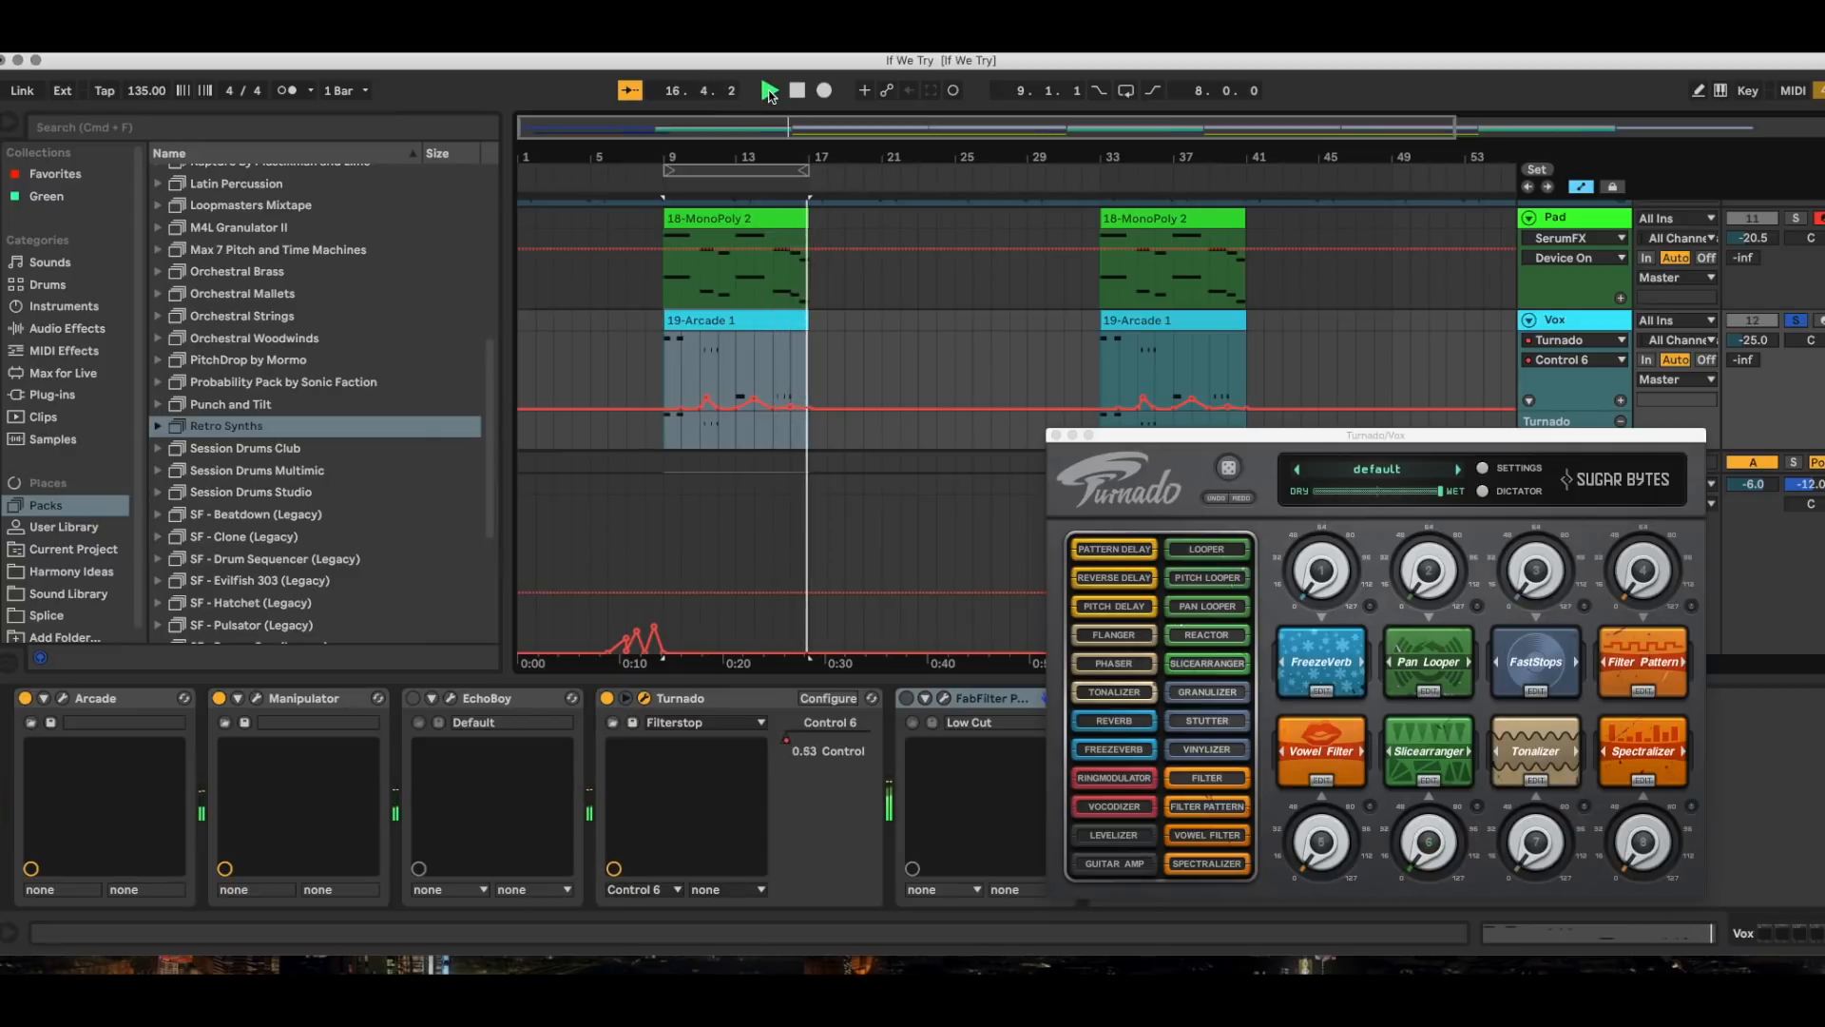
click(795, 91)
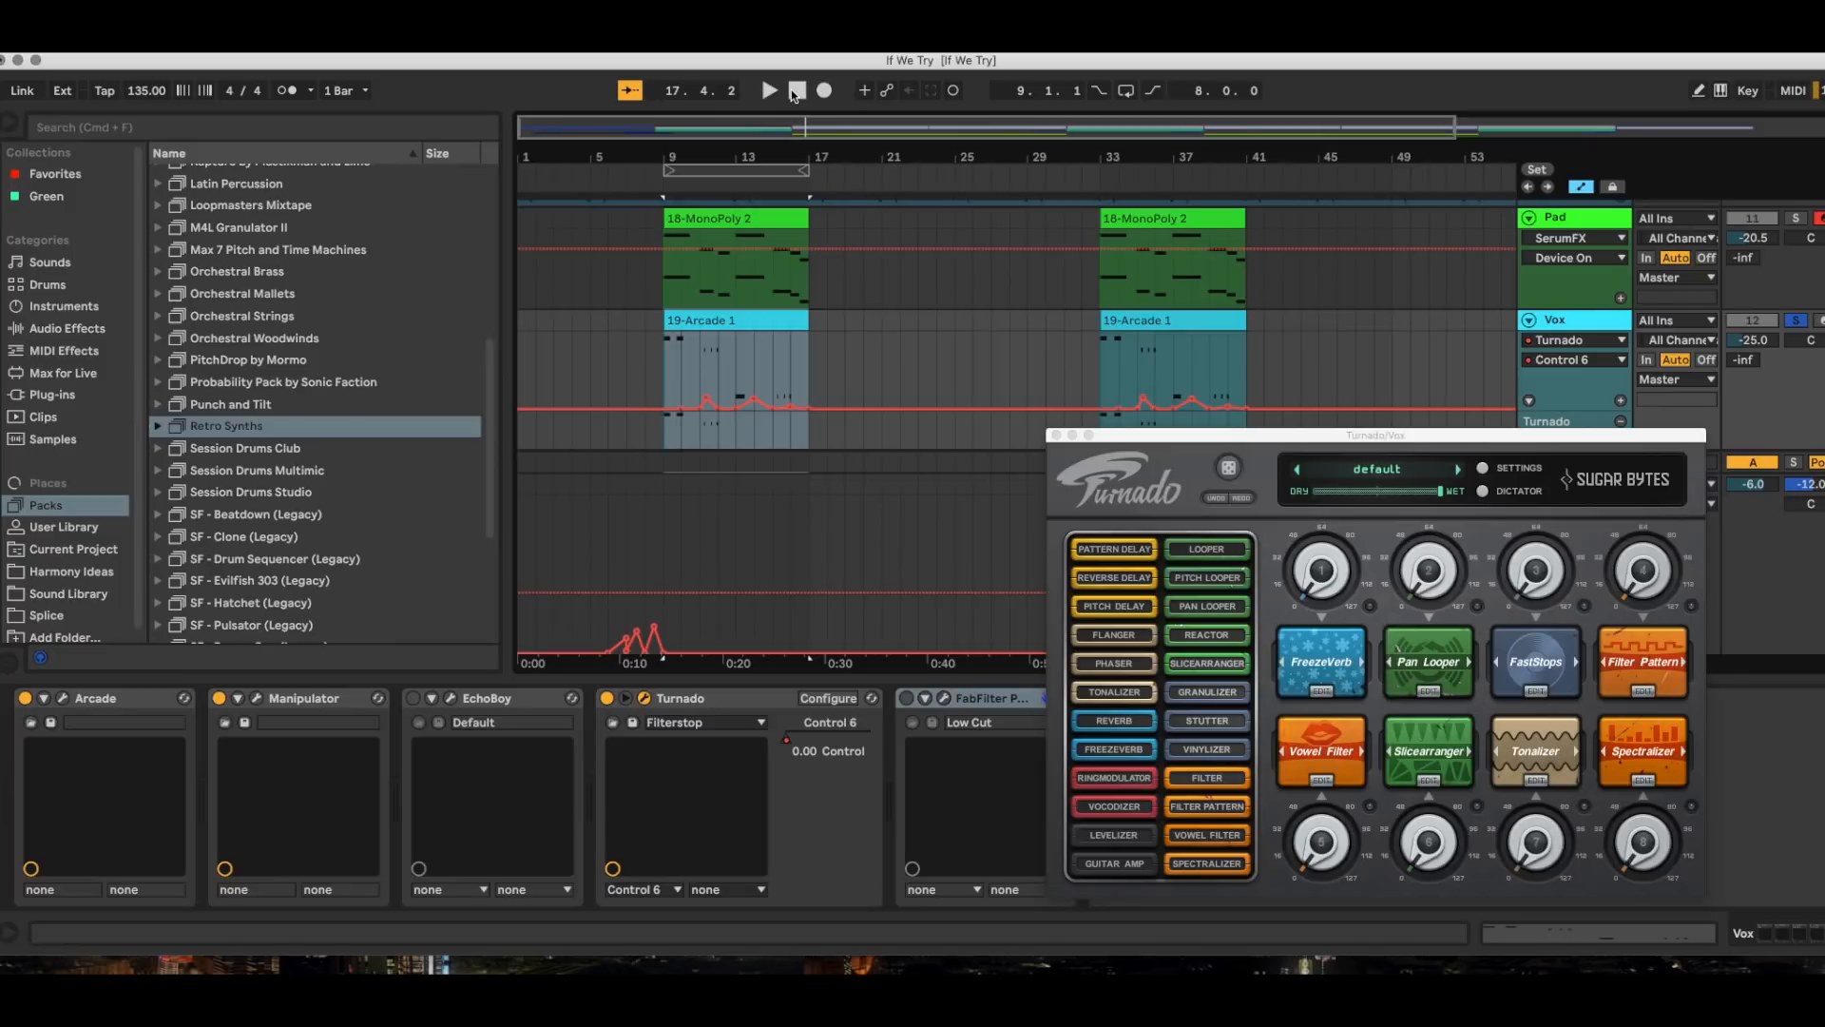
click(1054, 436)
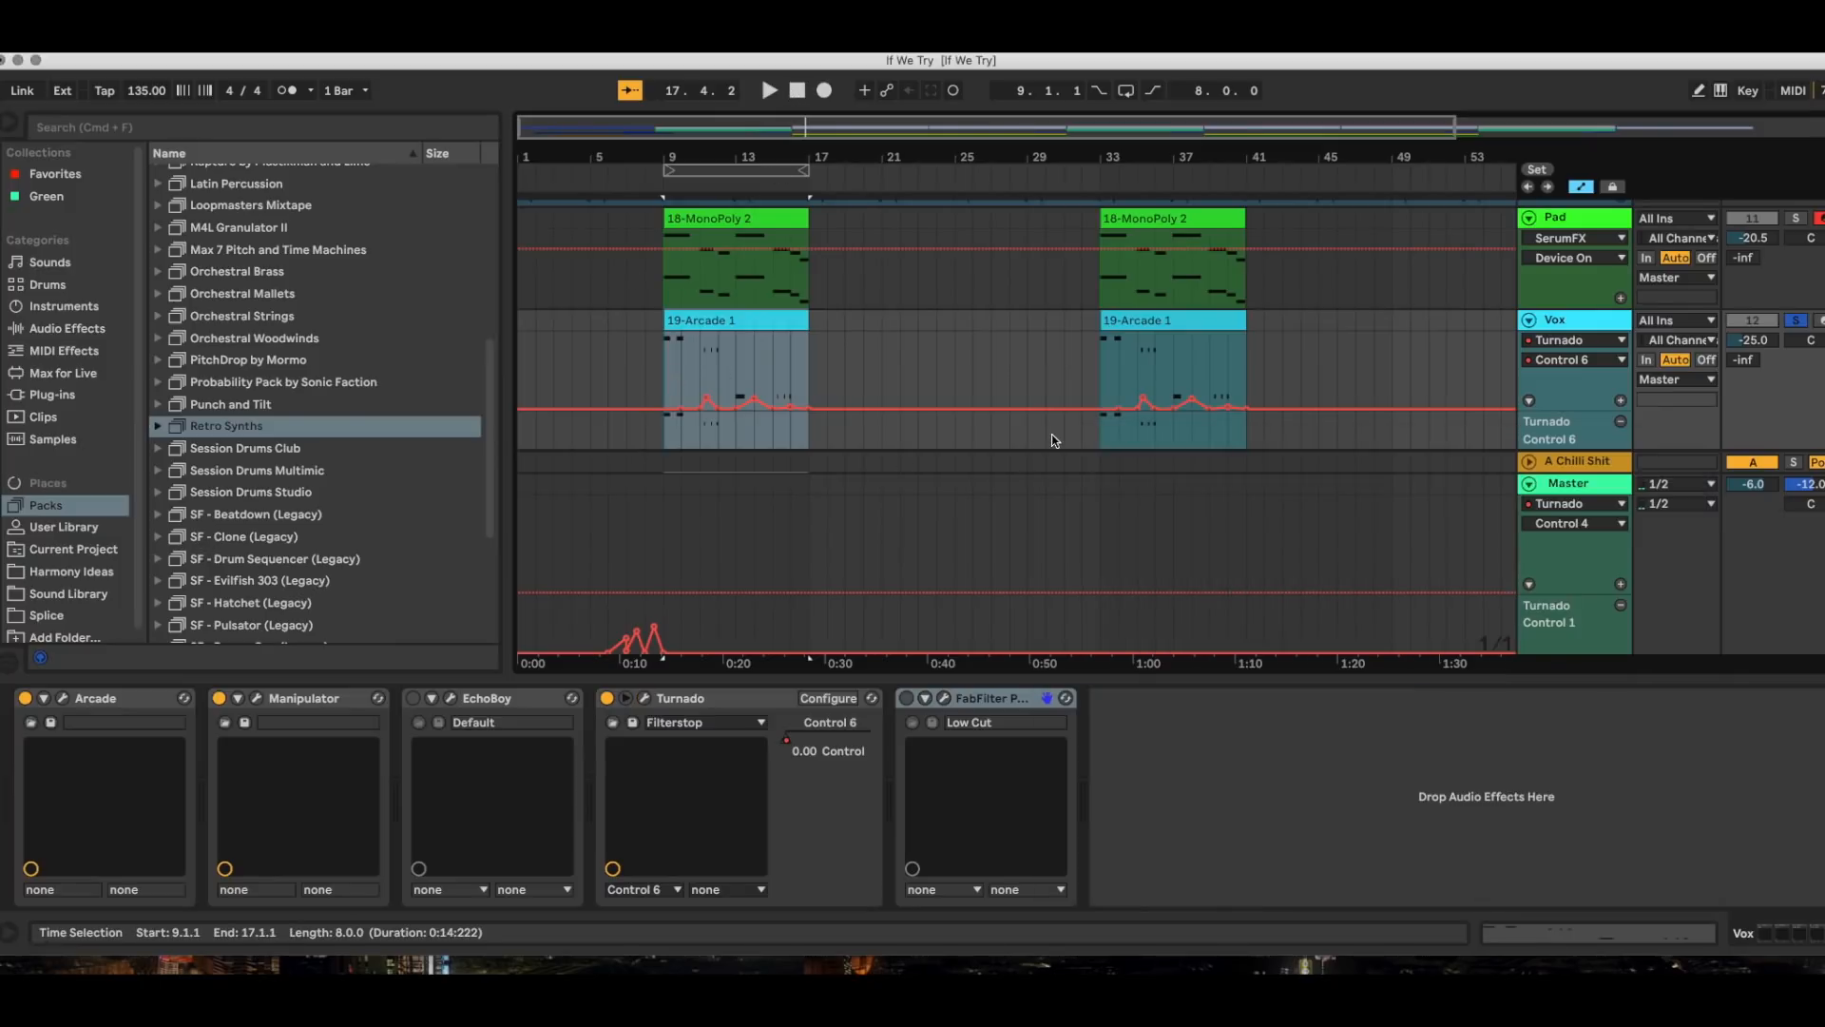
click(1585, 187)
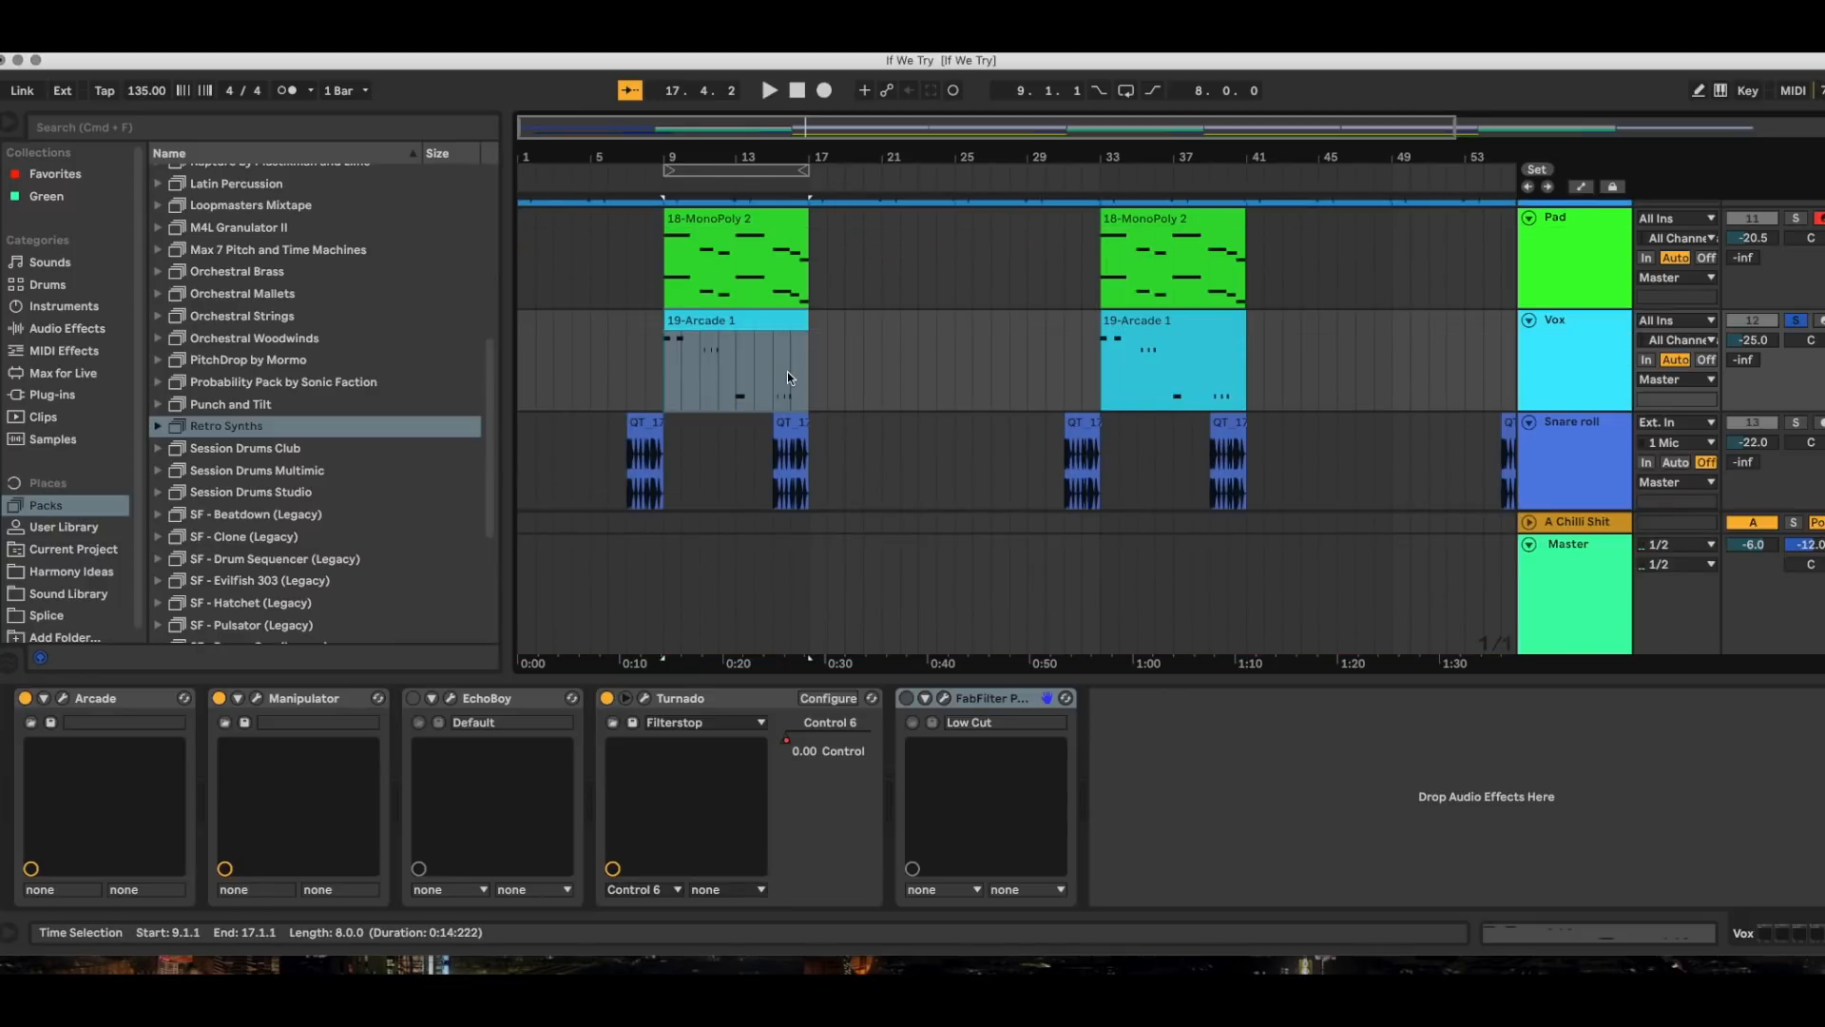
Re-enable EchoBoy and FabFilter Pro-Q, audition the Vox part through the full chain, and return playback to the start.
click(414, 699)
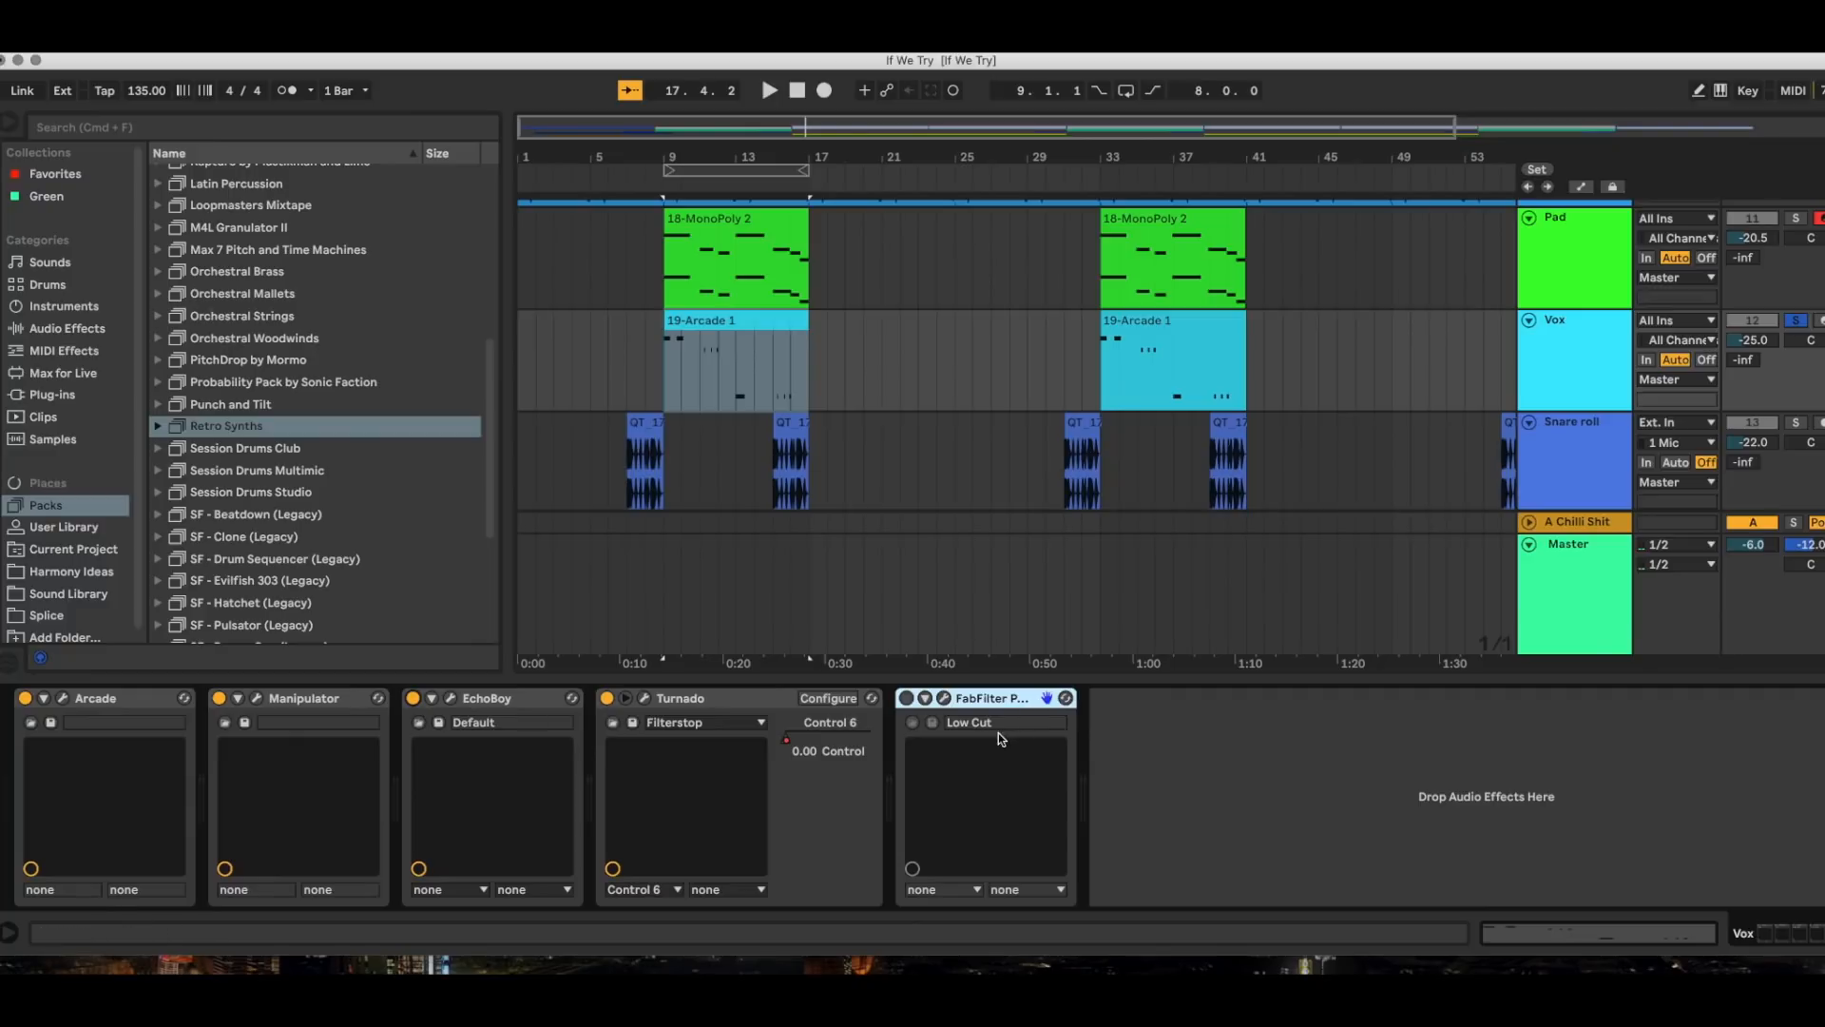
click(907, 699)
click(796, 90)
click(772, 90)
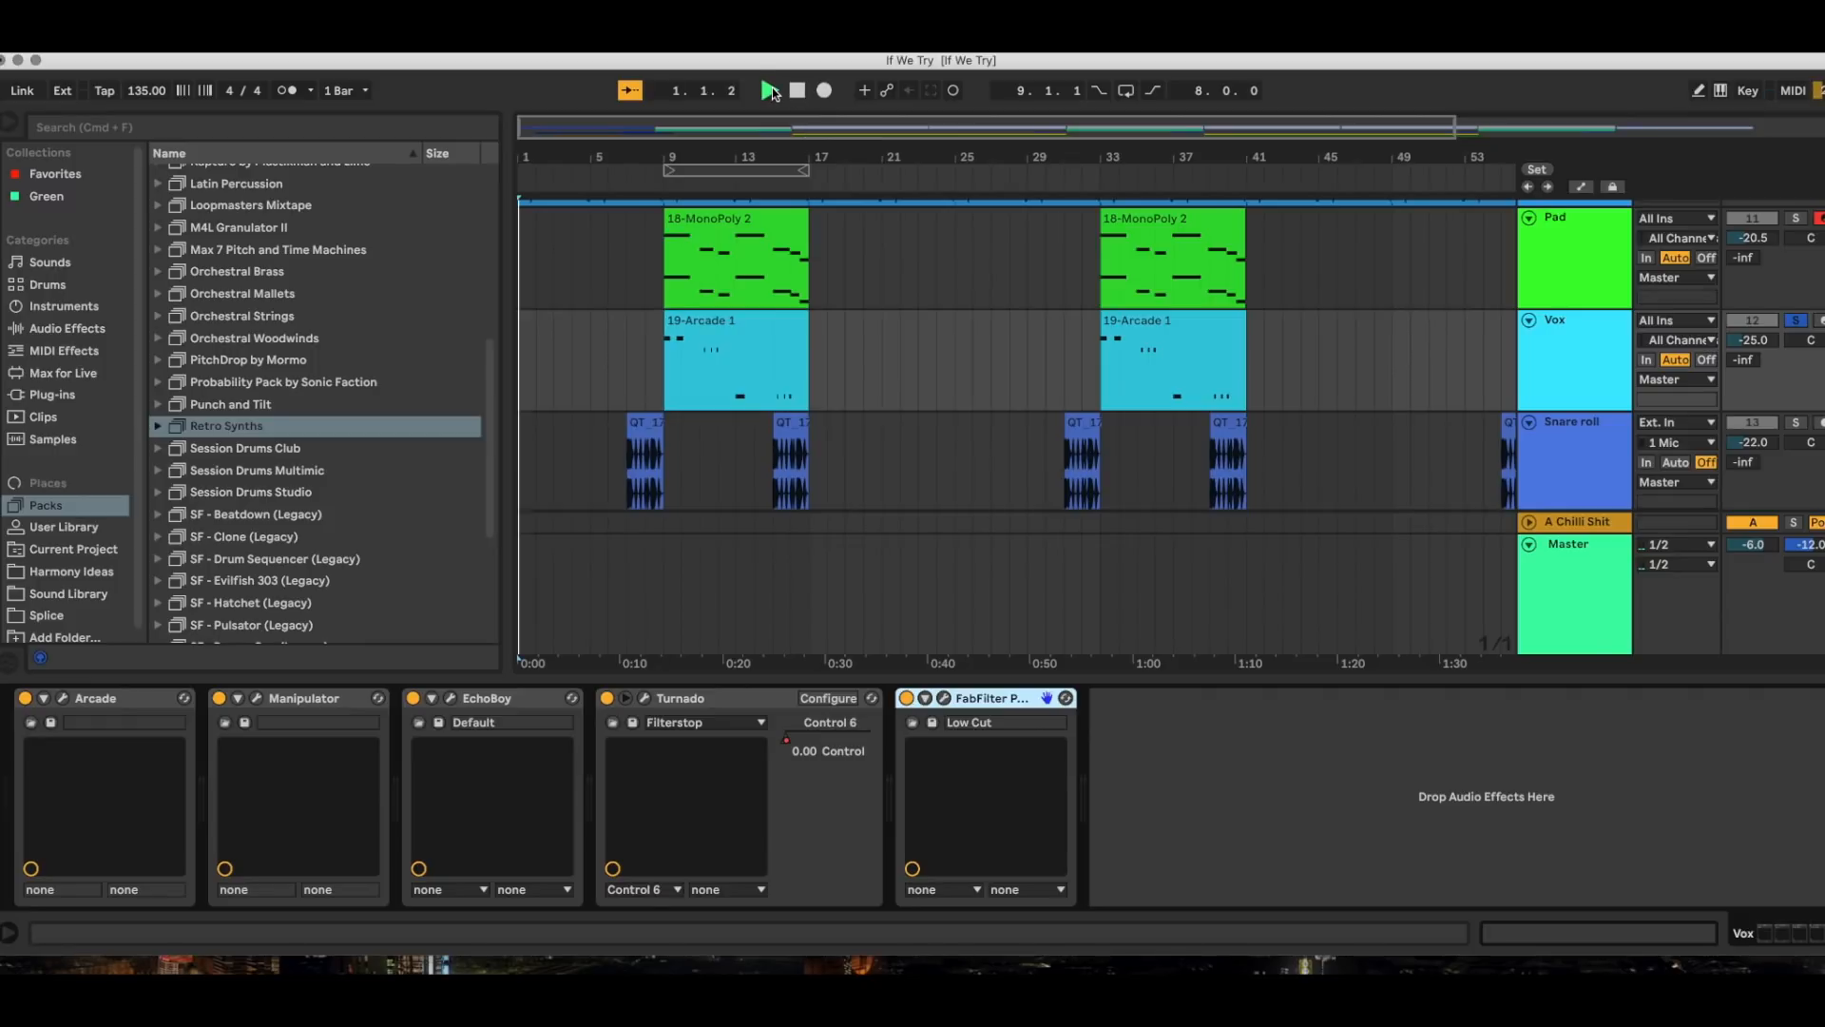
click(668, 180)
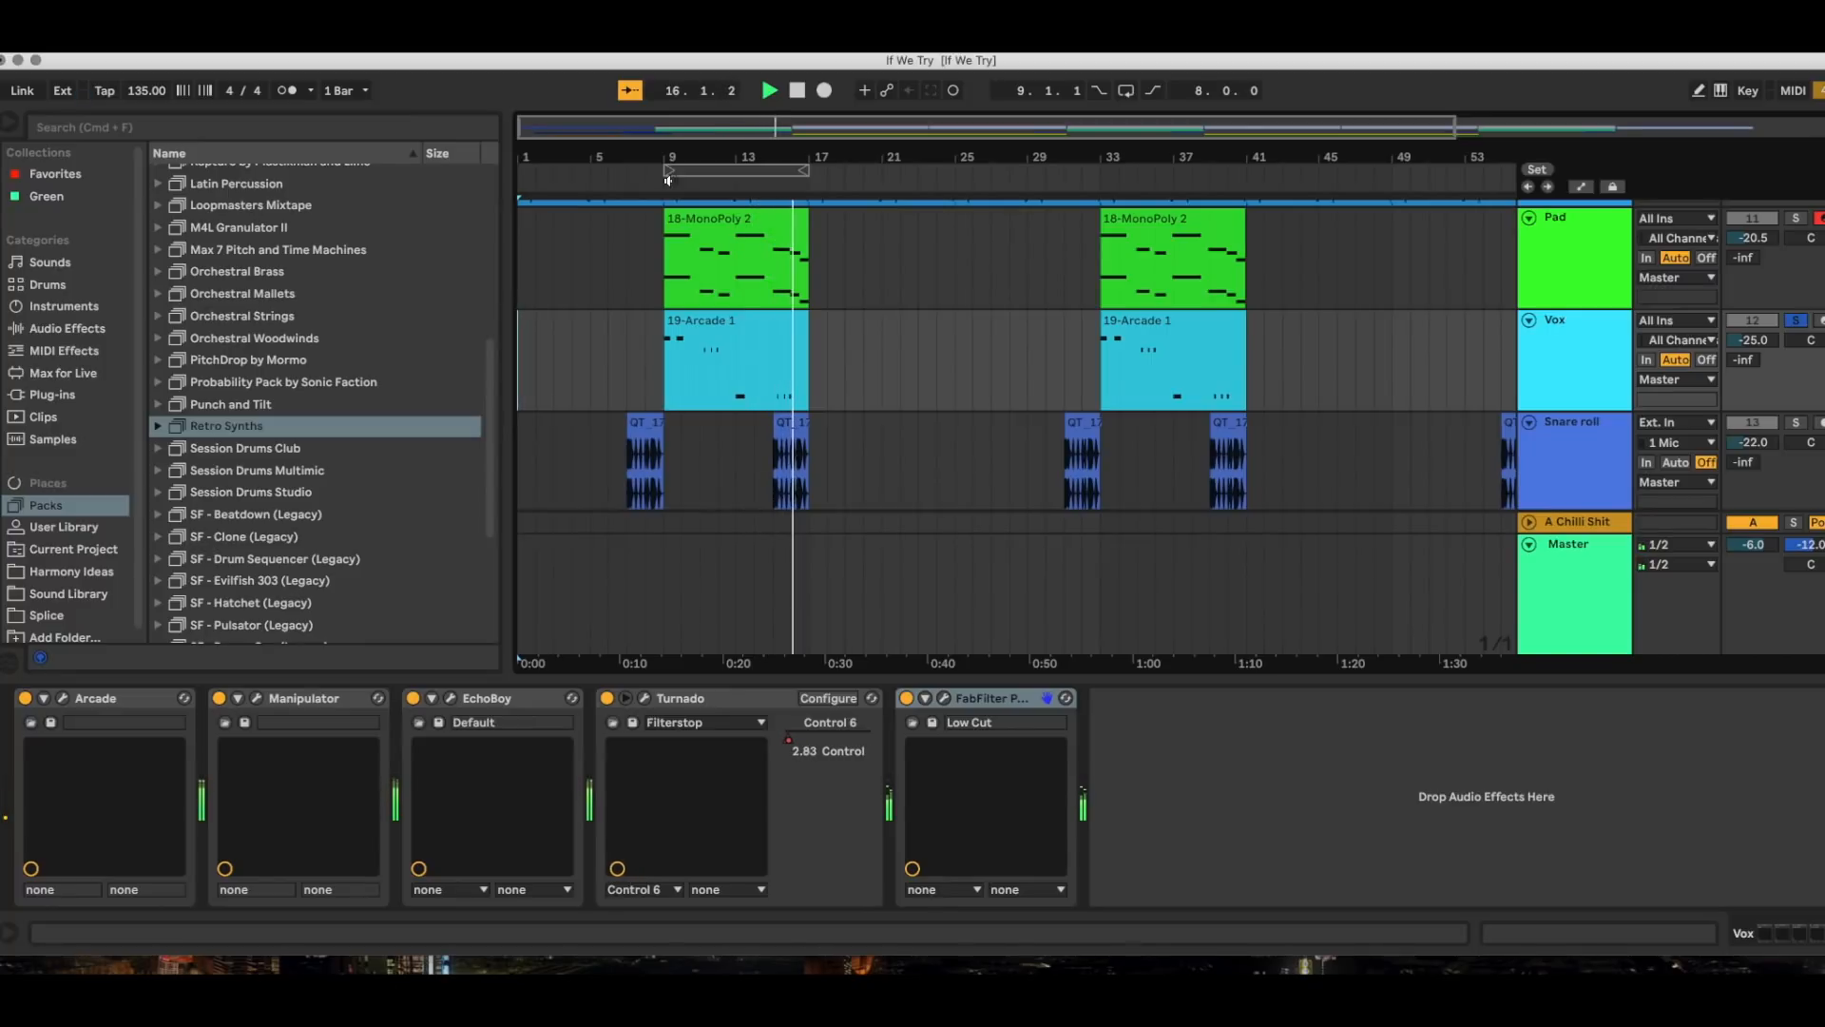
key(space)
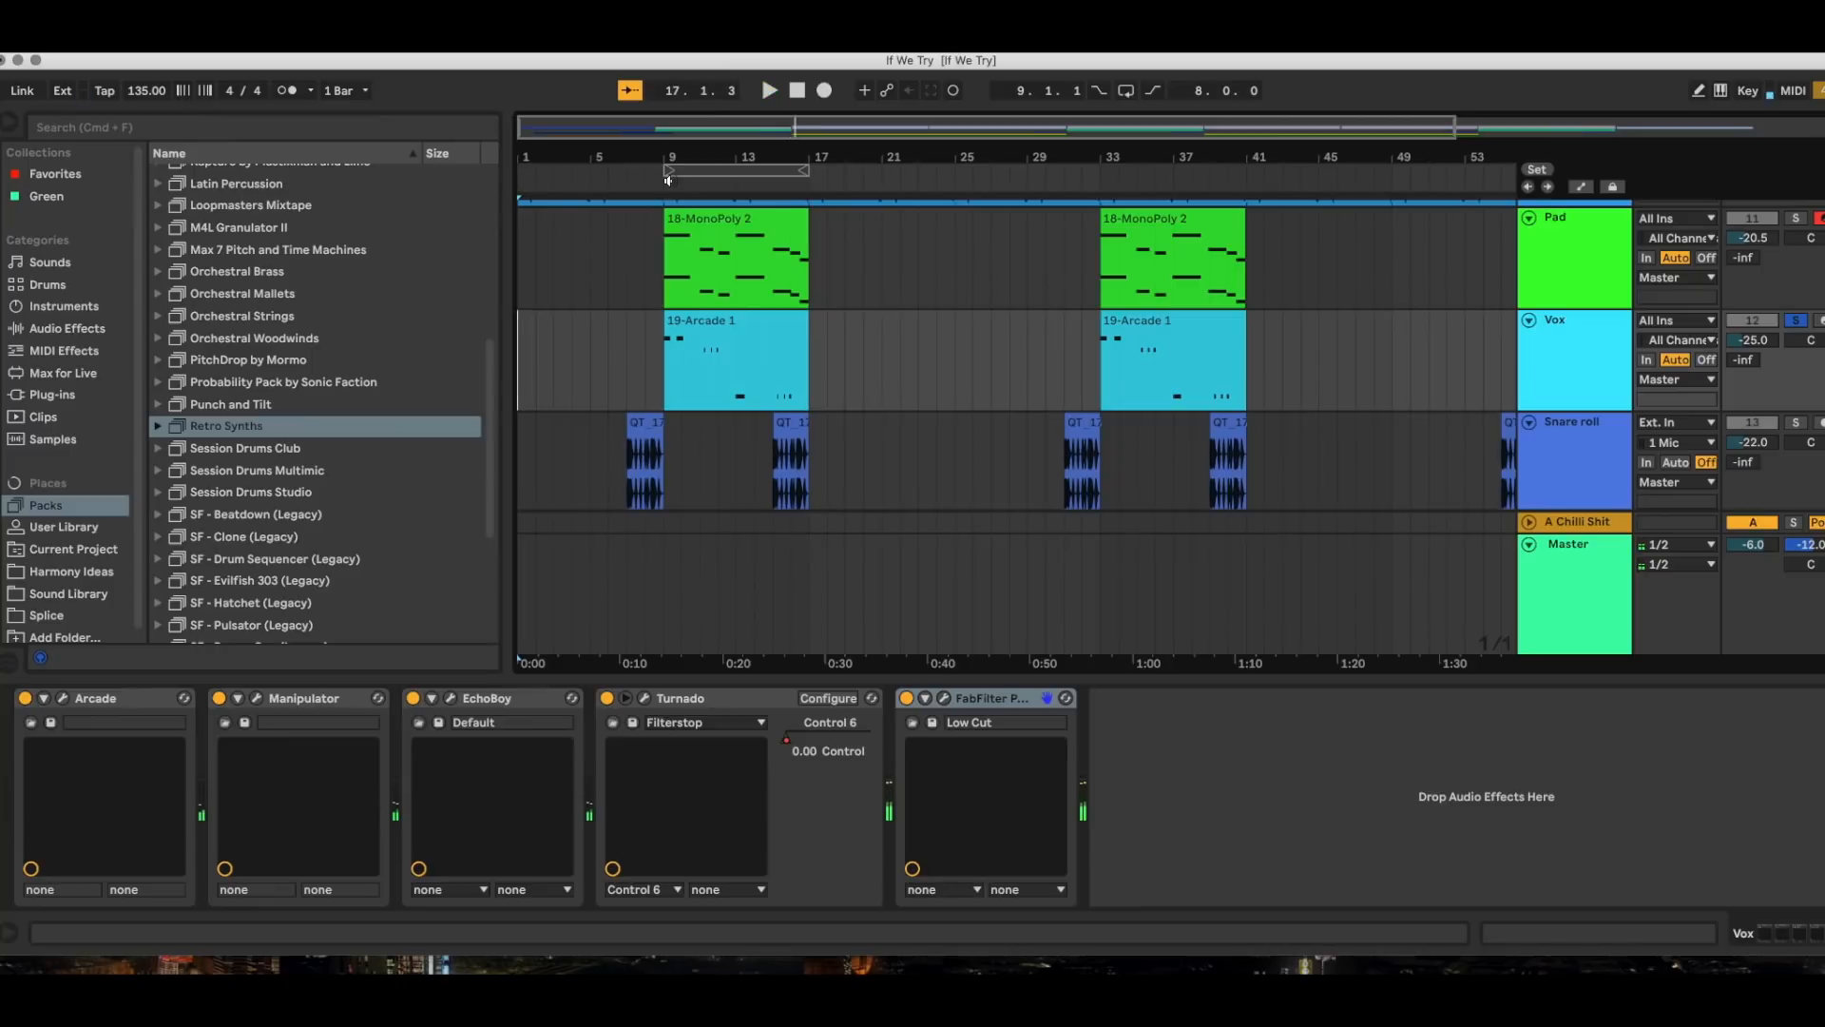
click(797, 91)
Set the loop region to bars 17–33 and audition the WAVESTATION track soloed through that passage.
scroll(1023, 397, down, 5)
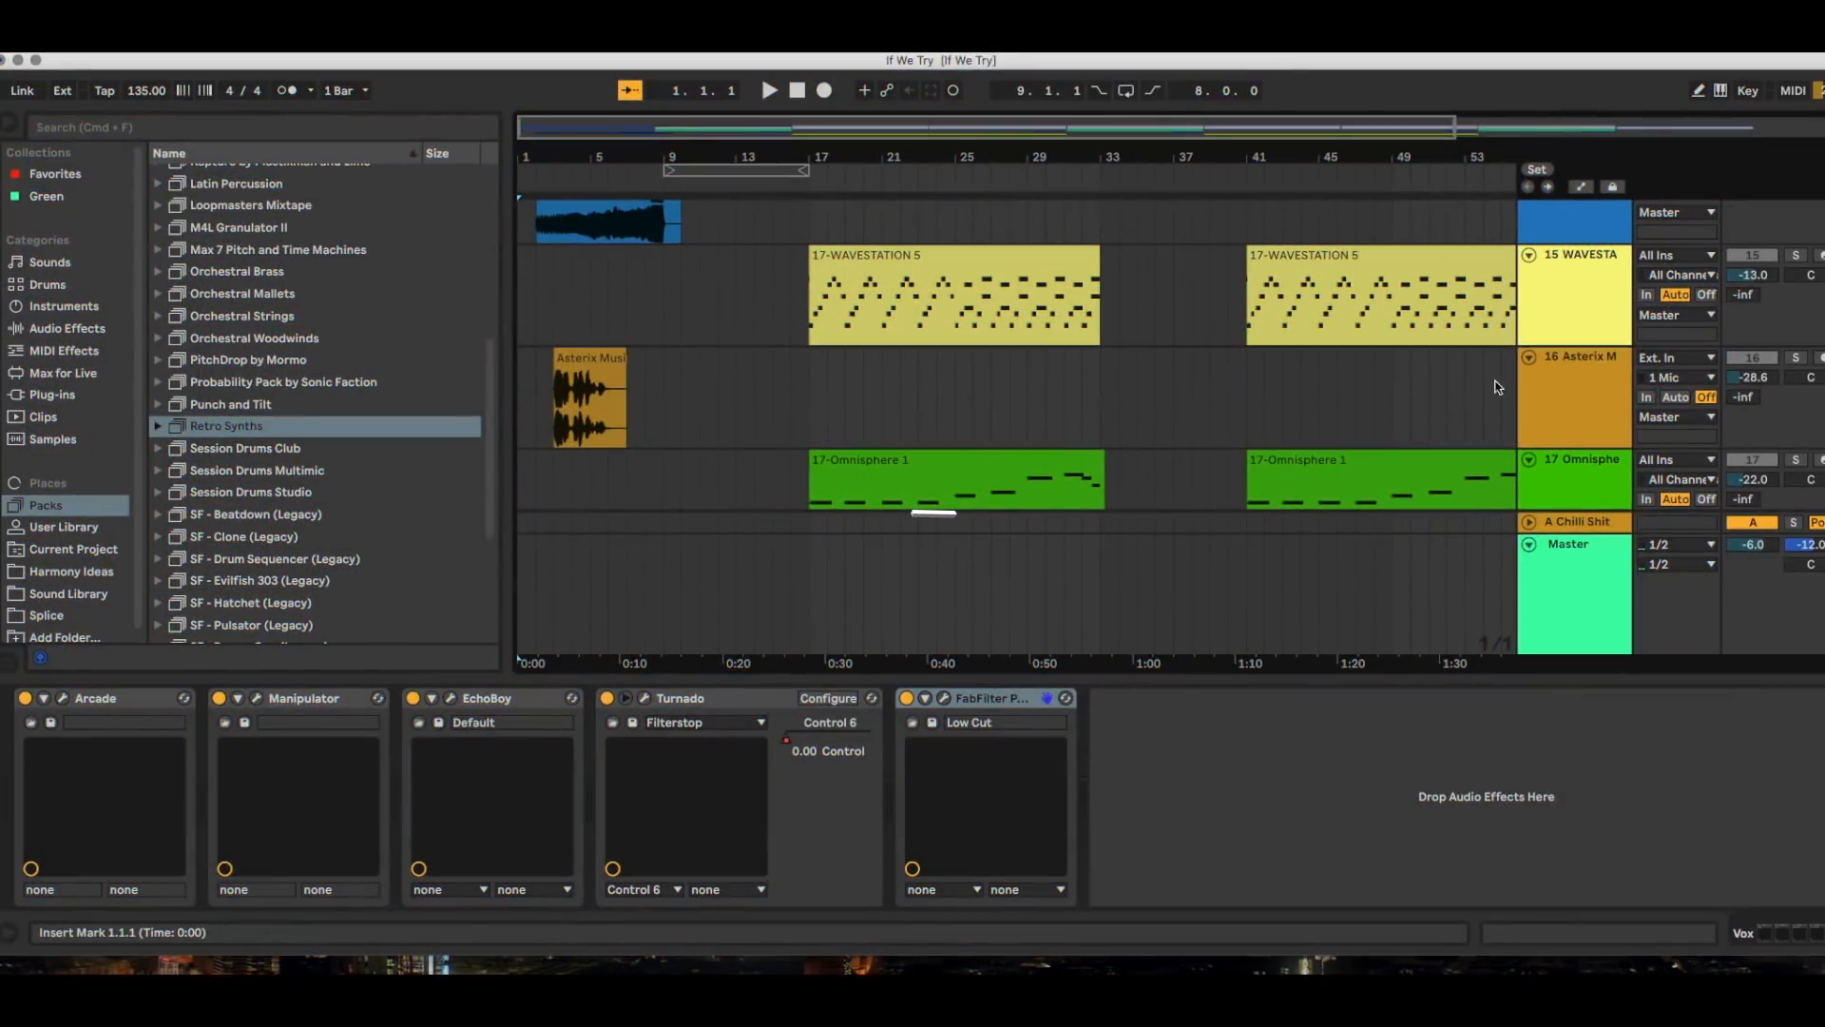
click(1552, 301)
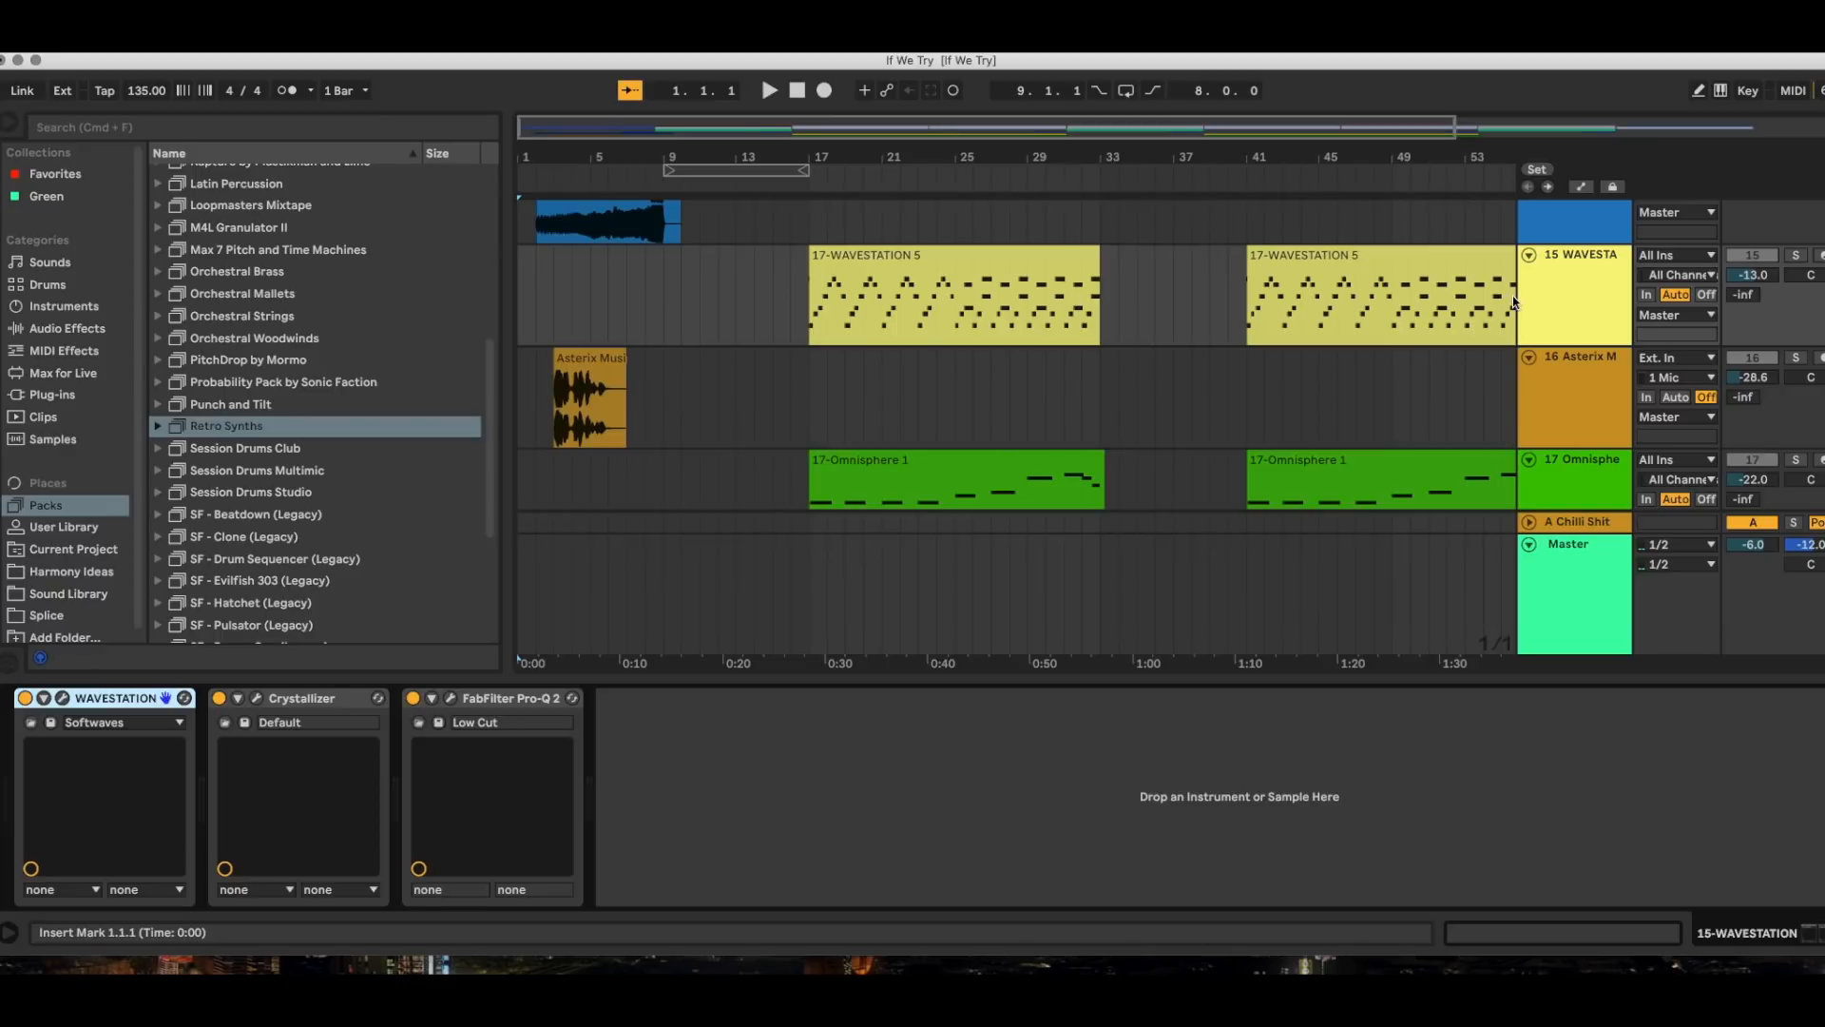
click(782, 170)
drag(782, 170, 1101, 177)
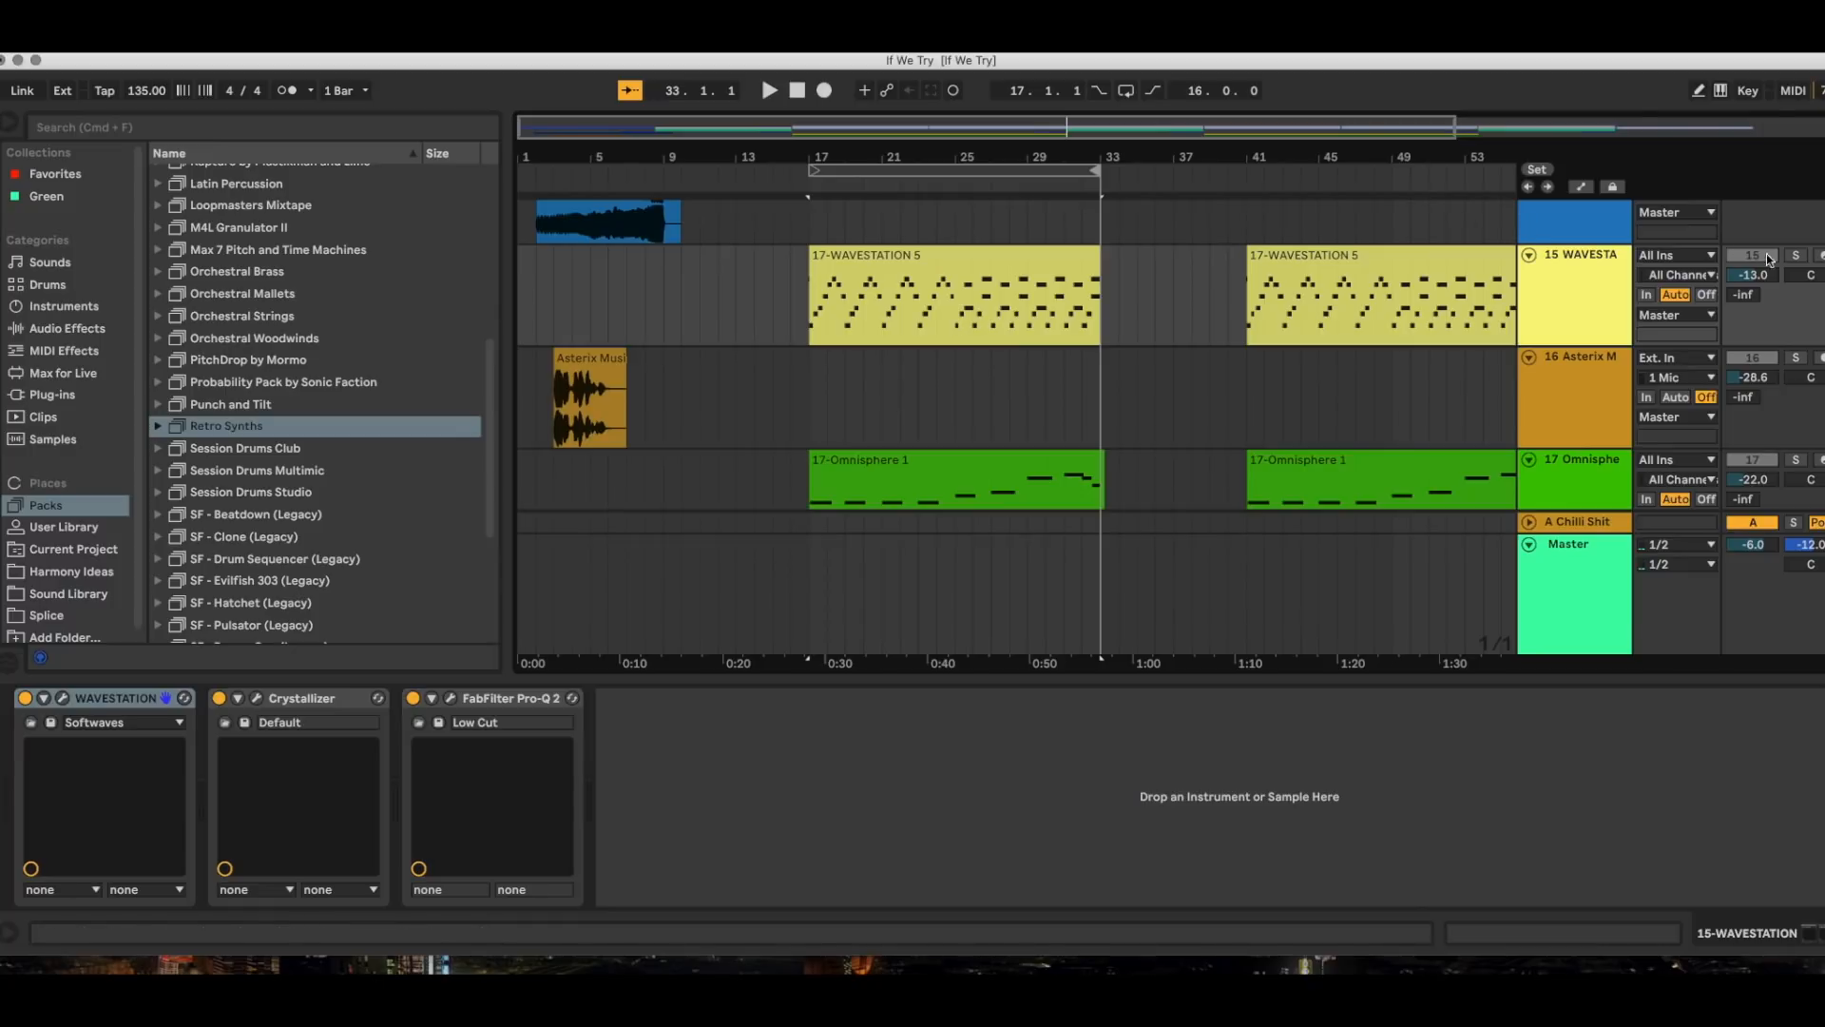
click(771, 92)
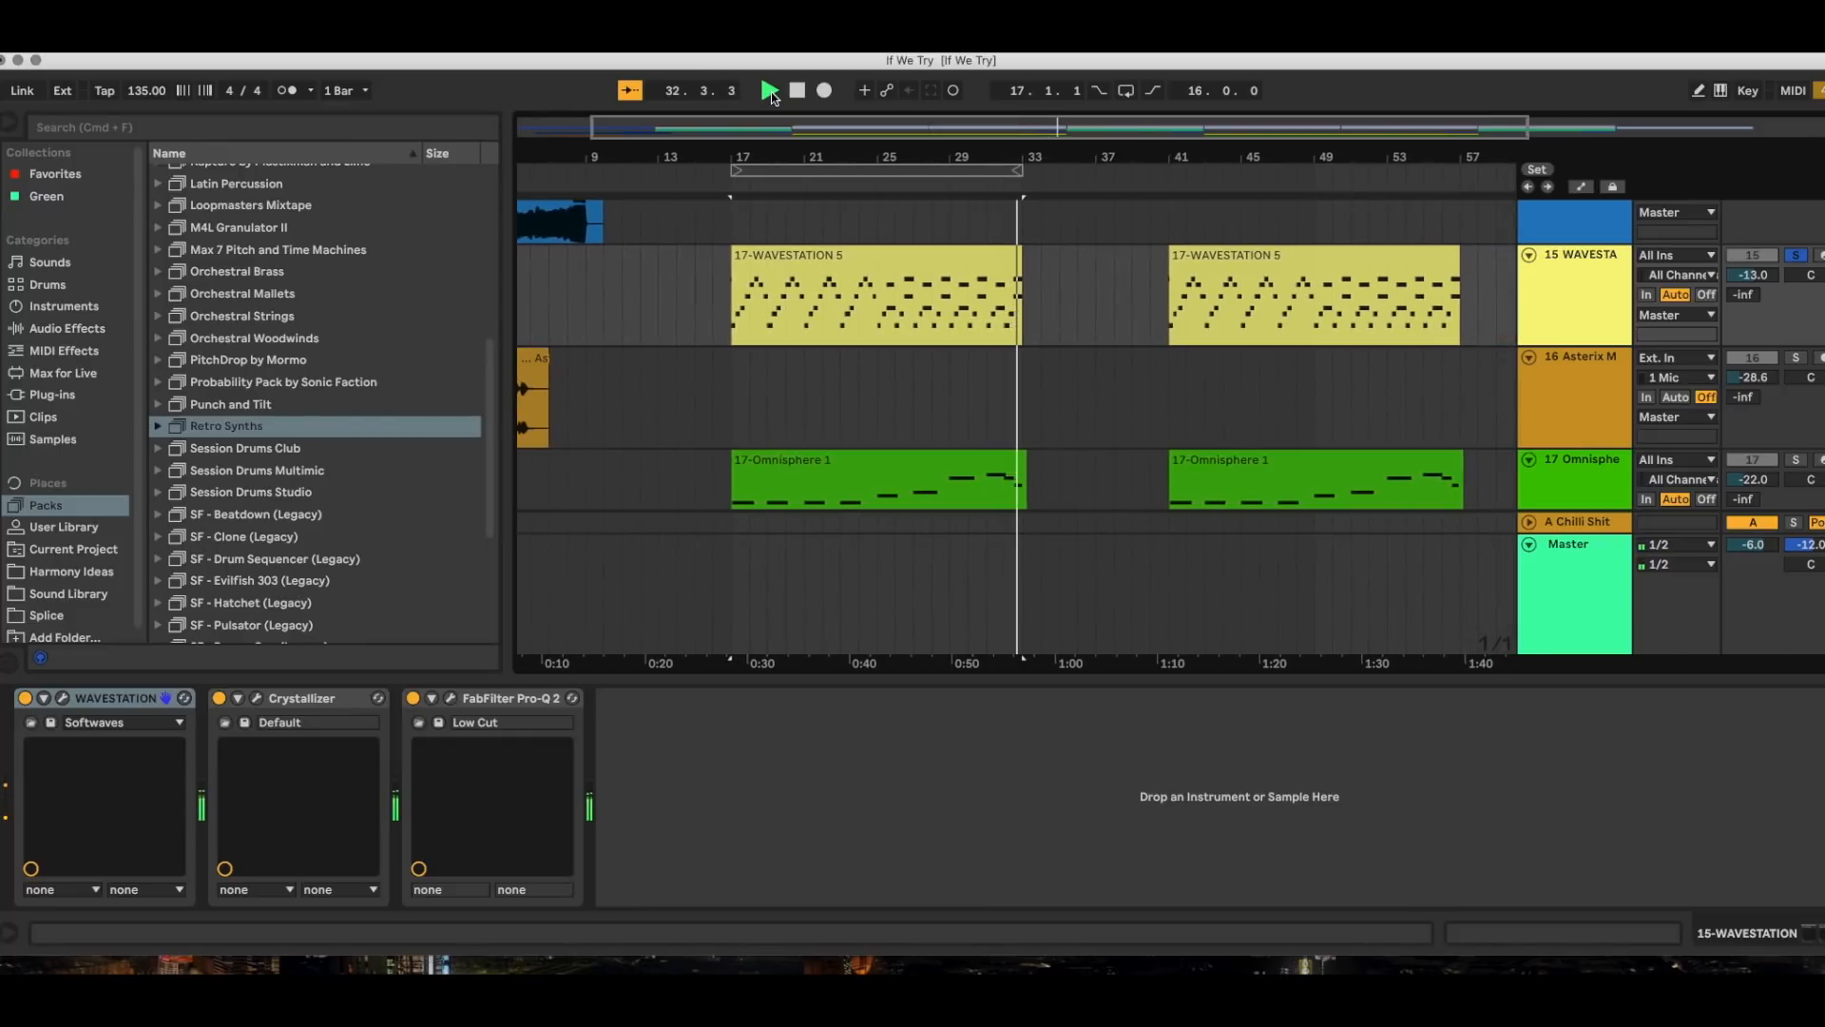
click(796, 90)
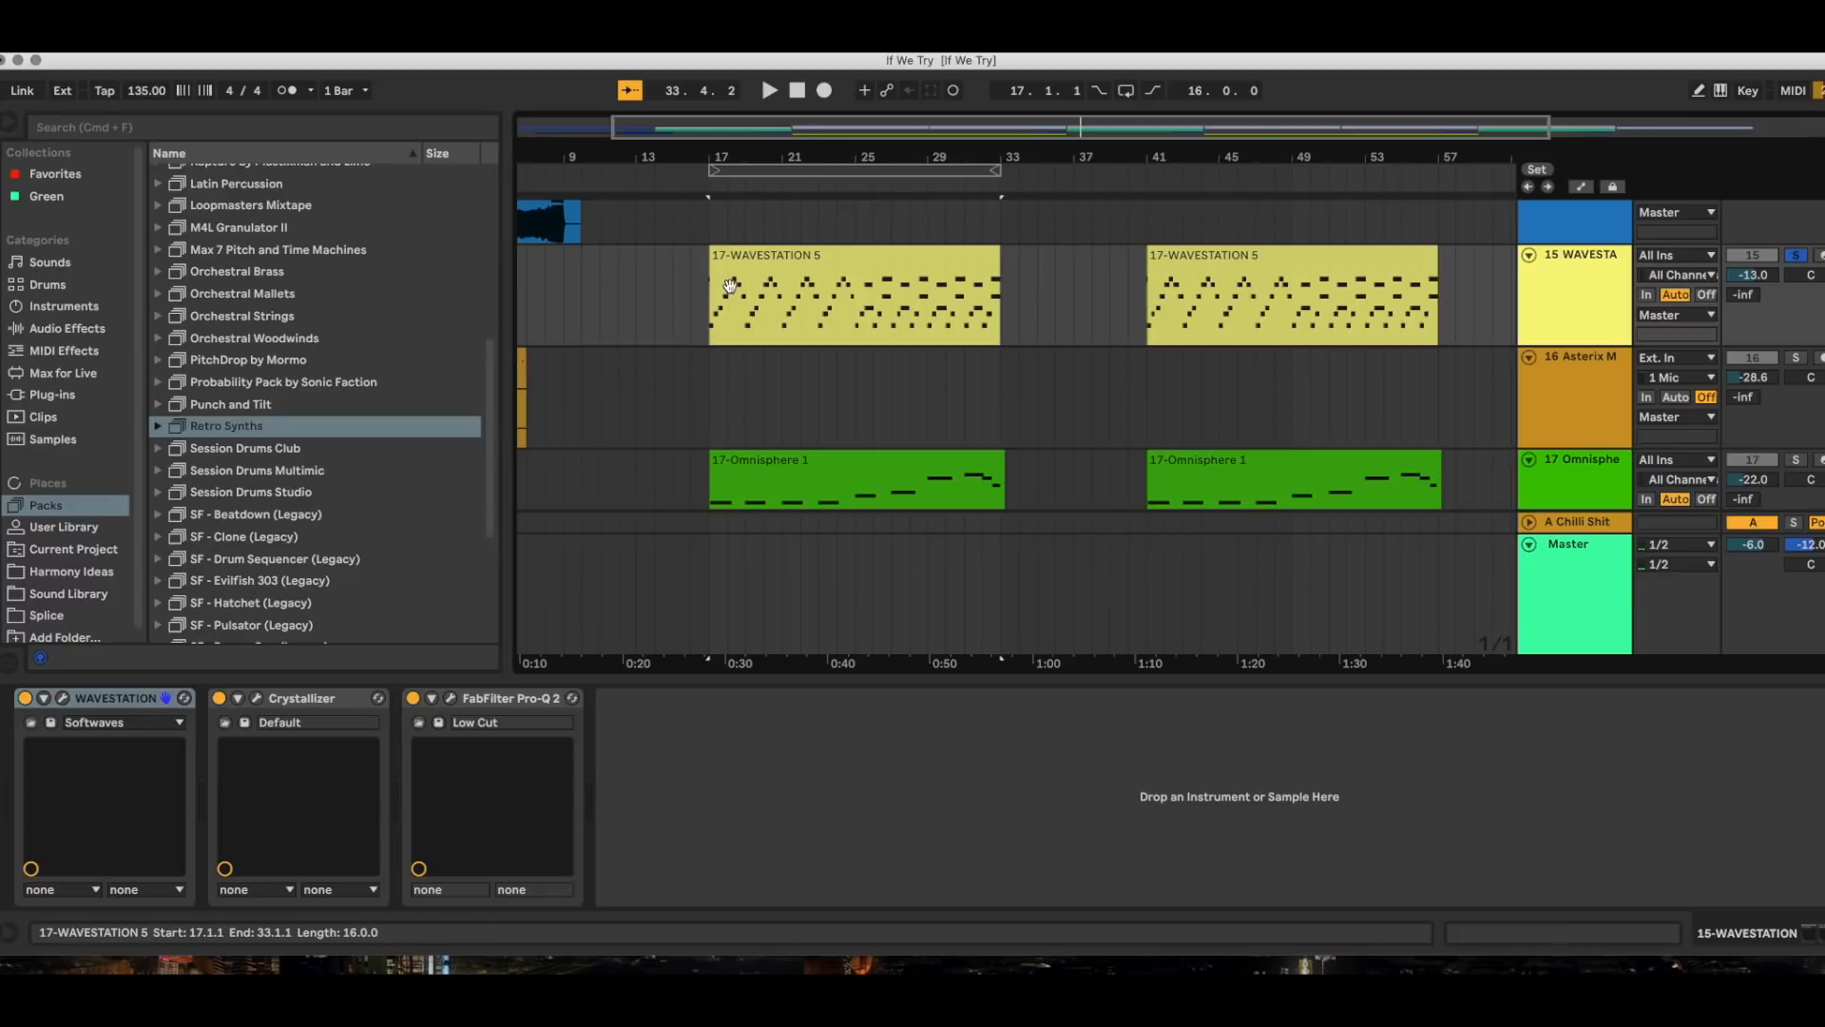
Show the Bells track's device chain, solo the track, and play its Dope Sequencer part from bar 17.
scroll(743, 314, left, 3)
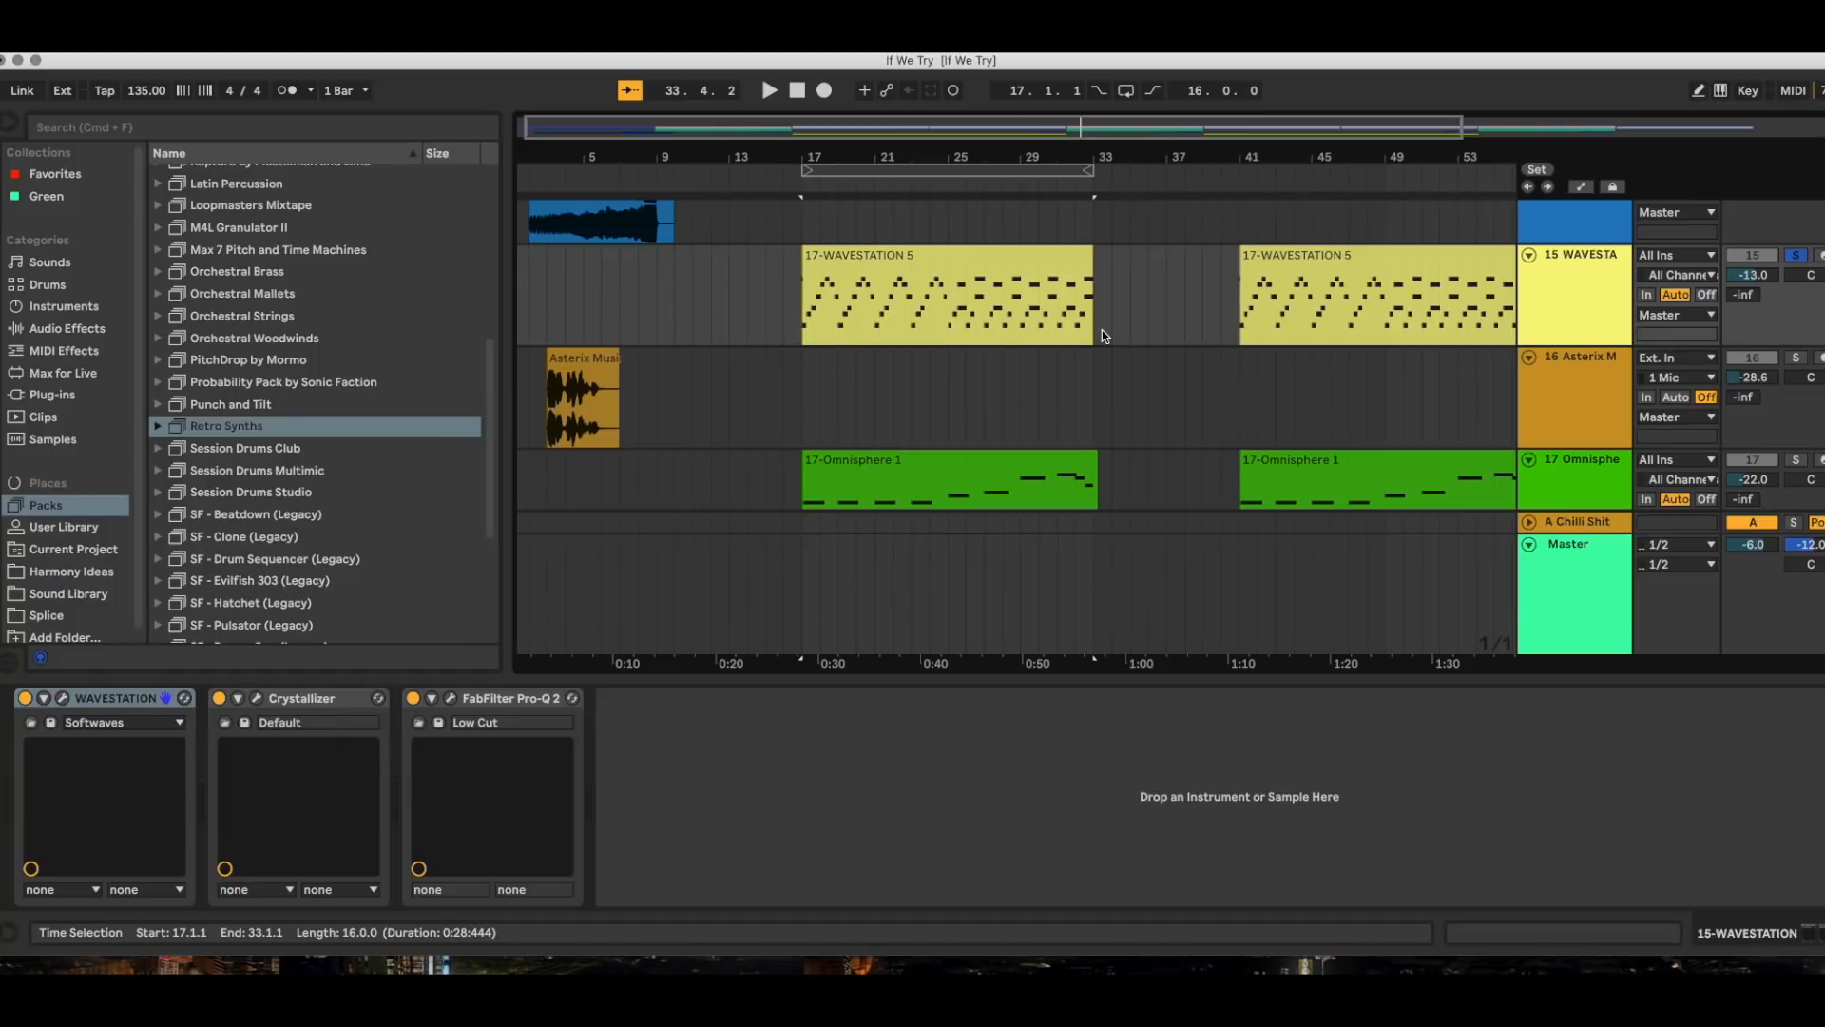
scroll(1102, 329, down, 2)
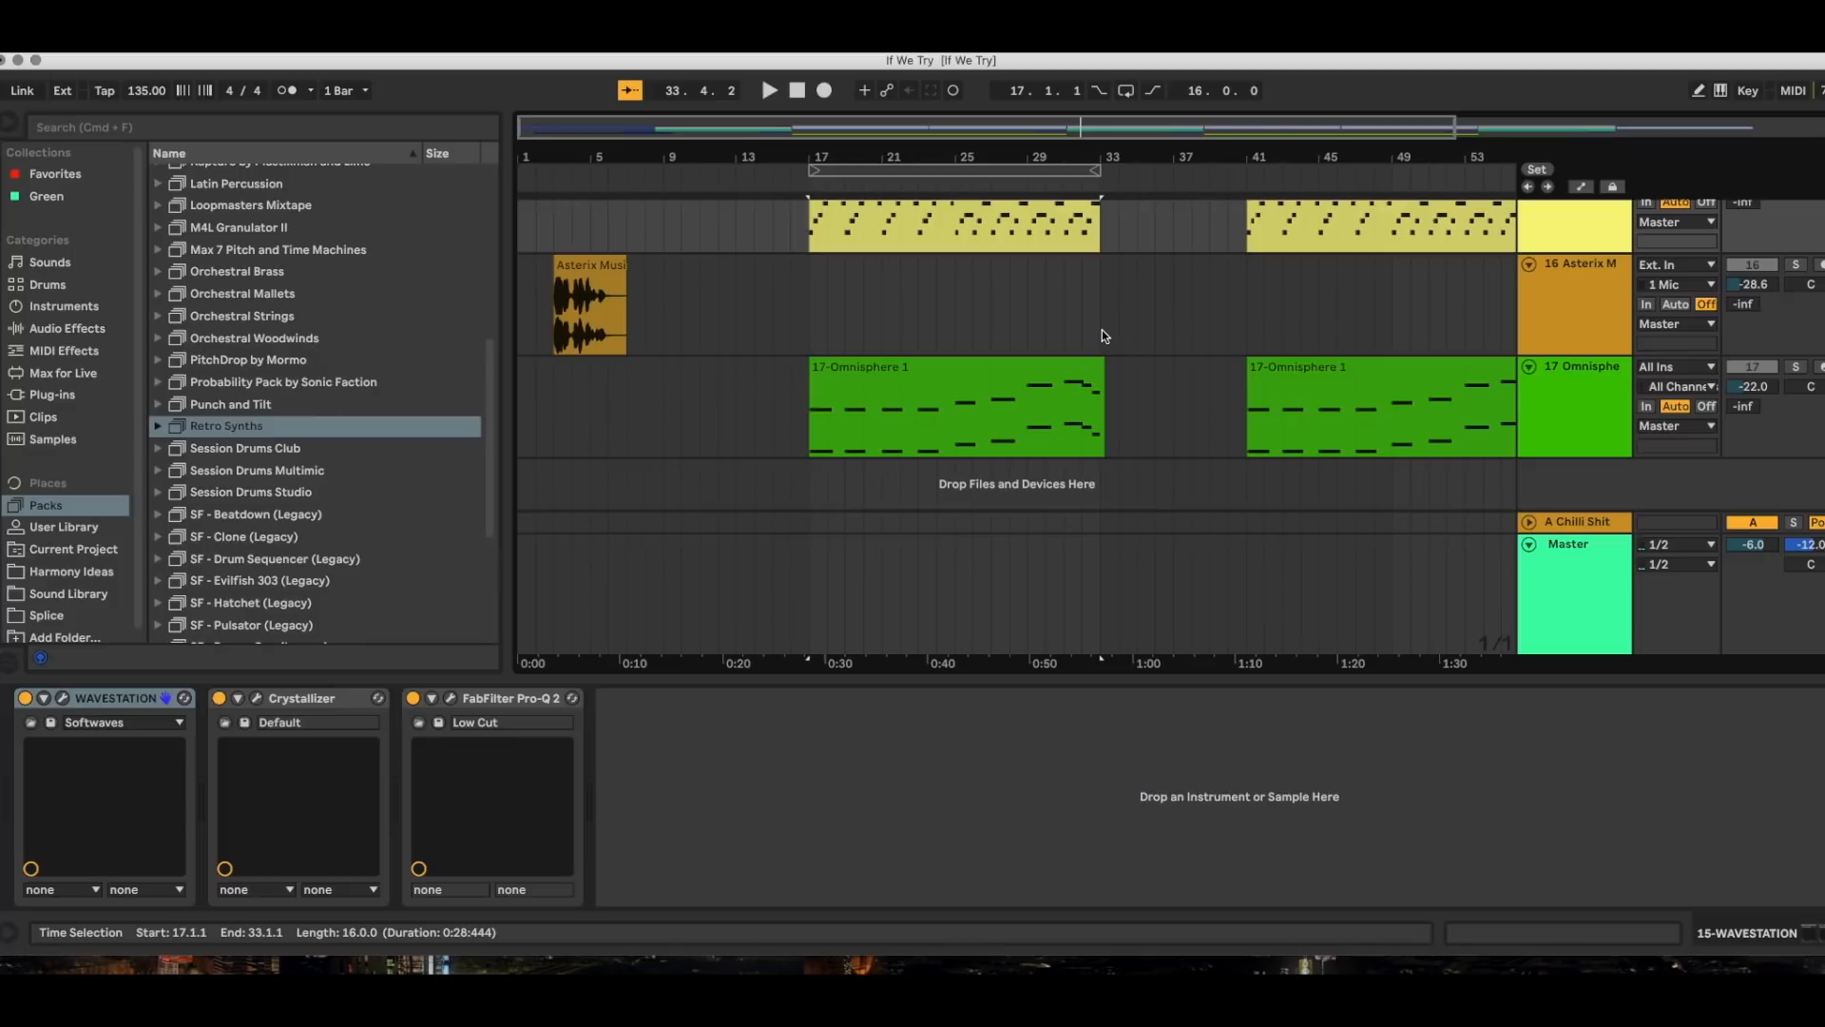
scroll(1104, 392, up, 2)
scroll(1105, 391, down, 2)
scroll(1182, 464, up, 1)
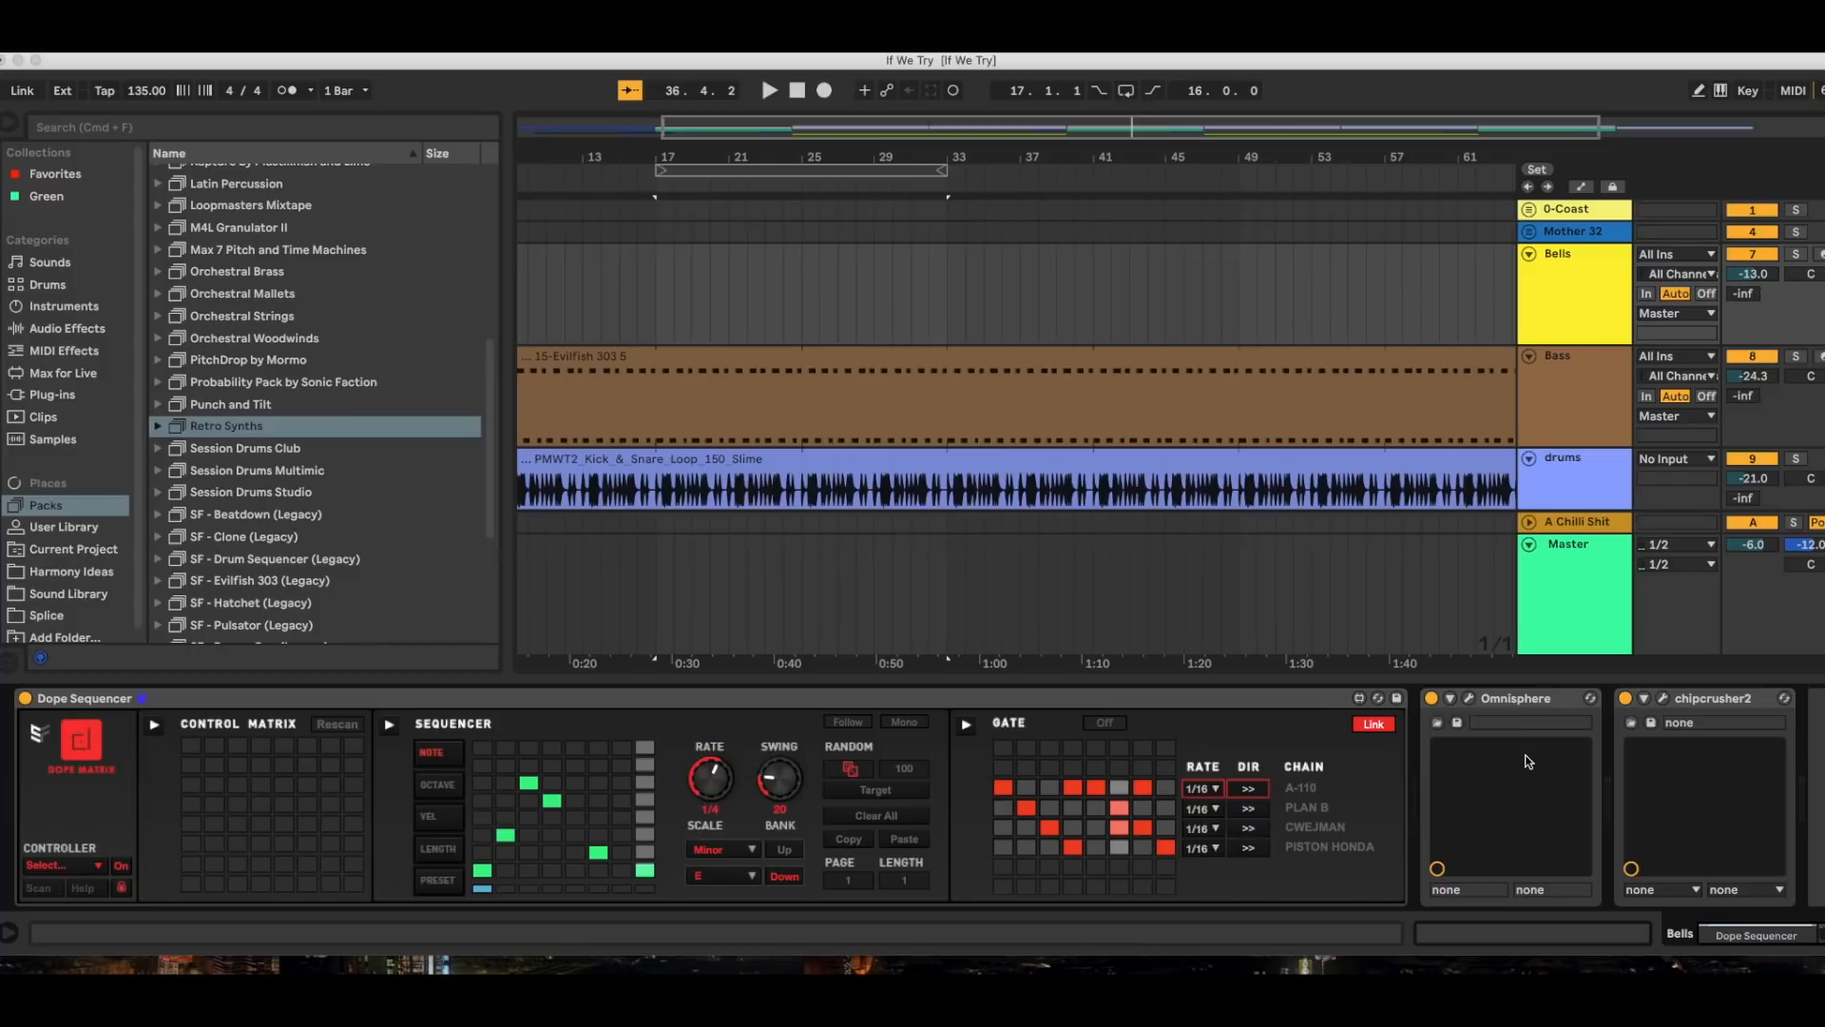
click(1800, 254)
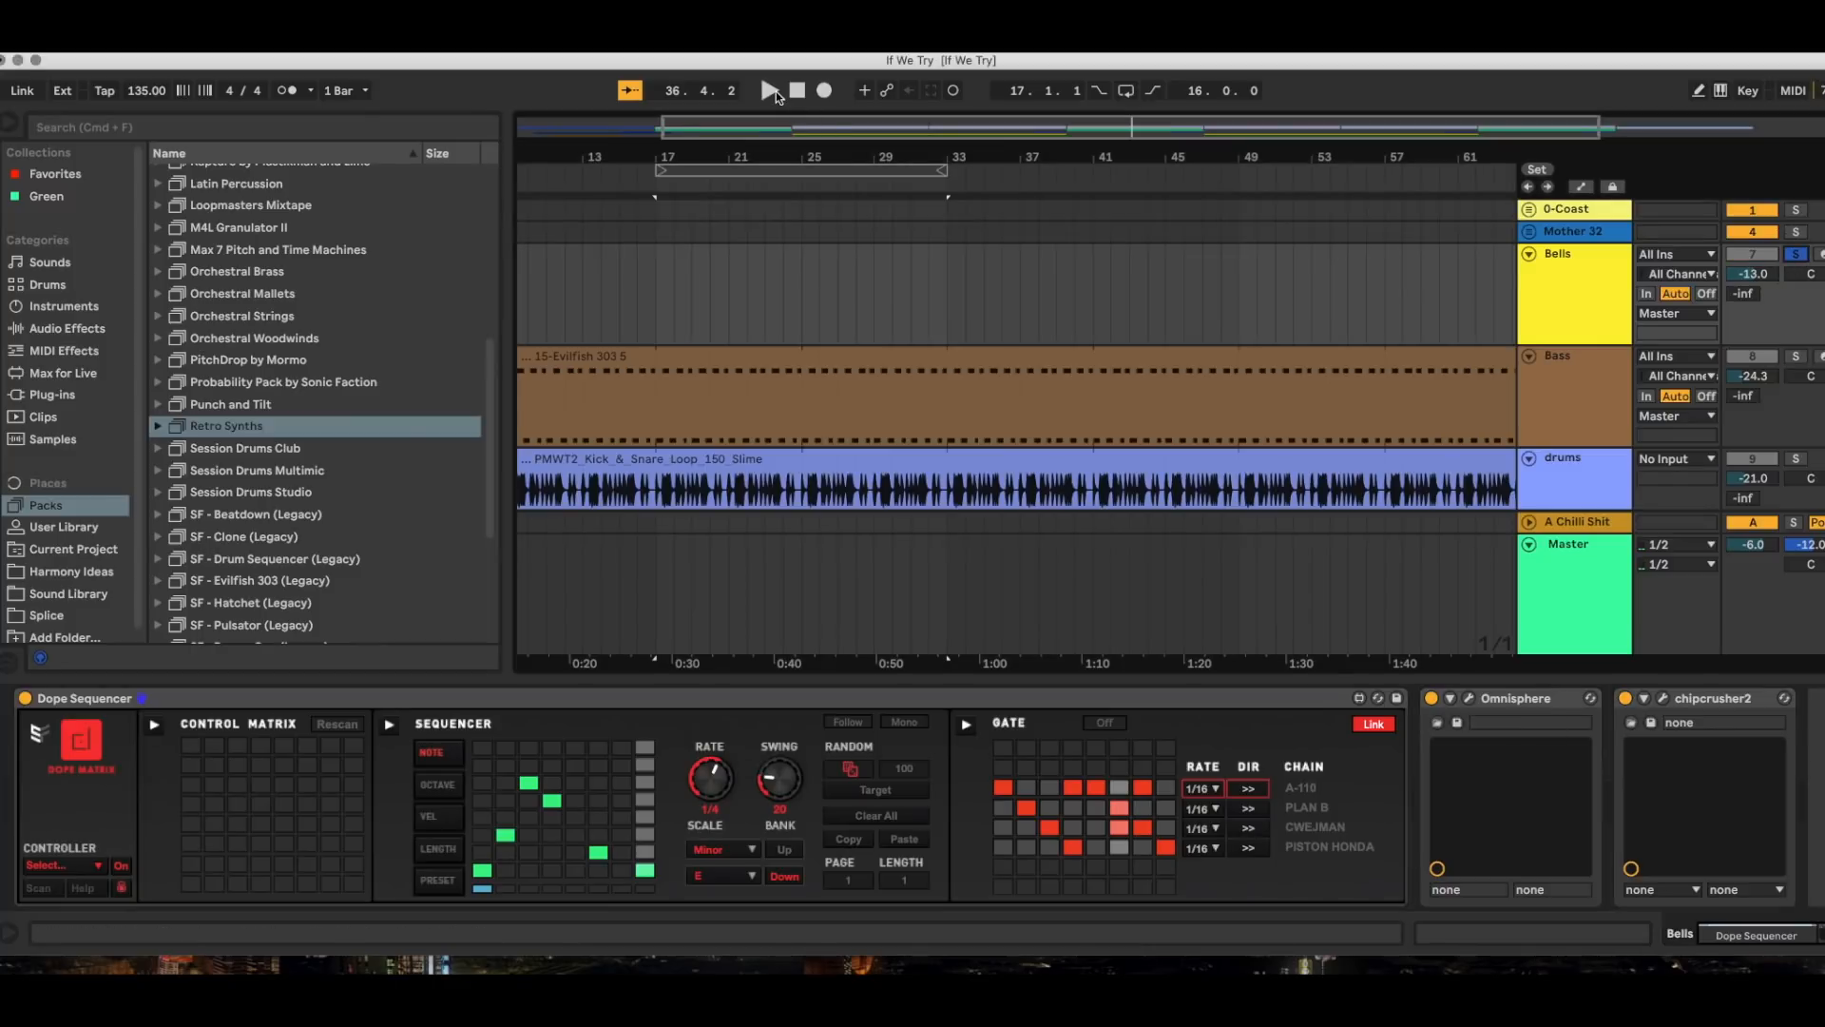
click(769, 91)
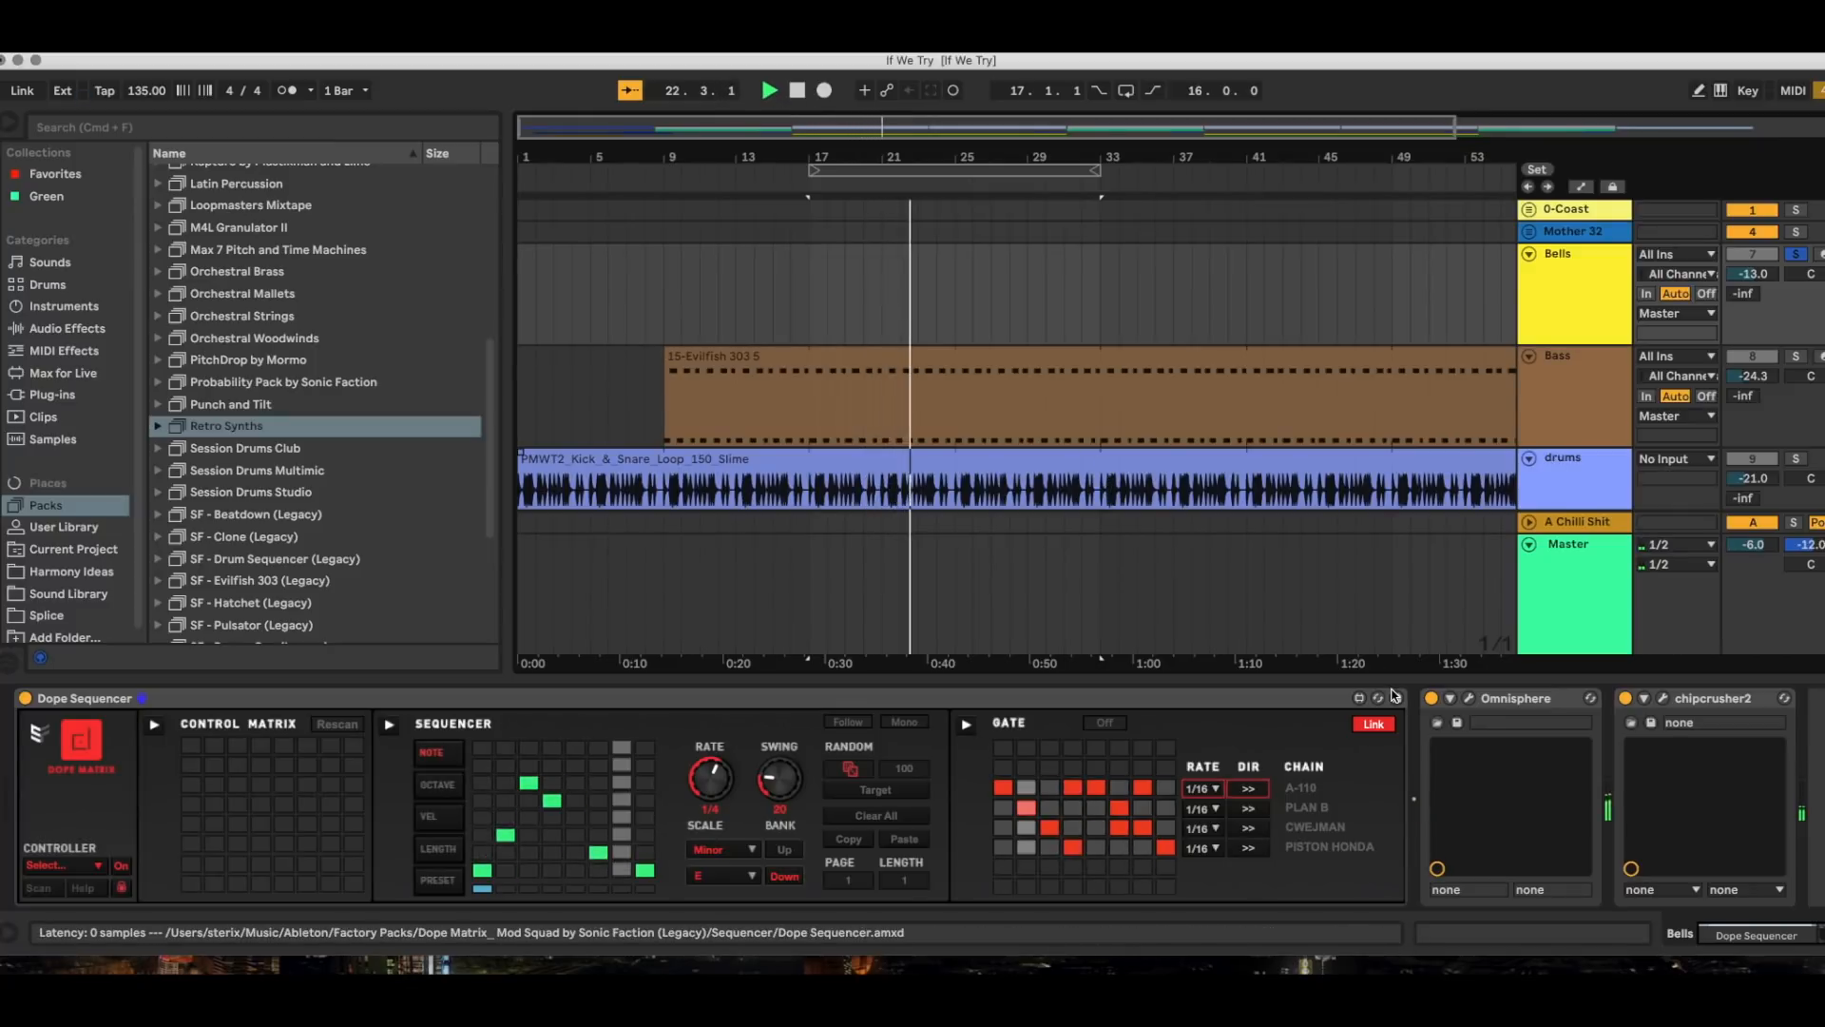
View the Bells track's chipcrusher2 settings, close that window, and open the Omnisphere instrument.
click(1662, 699)
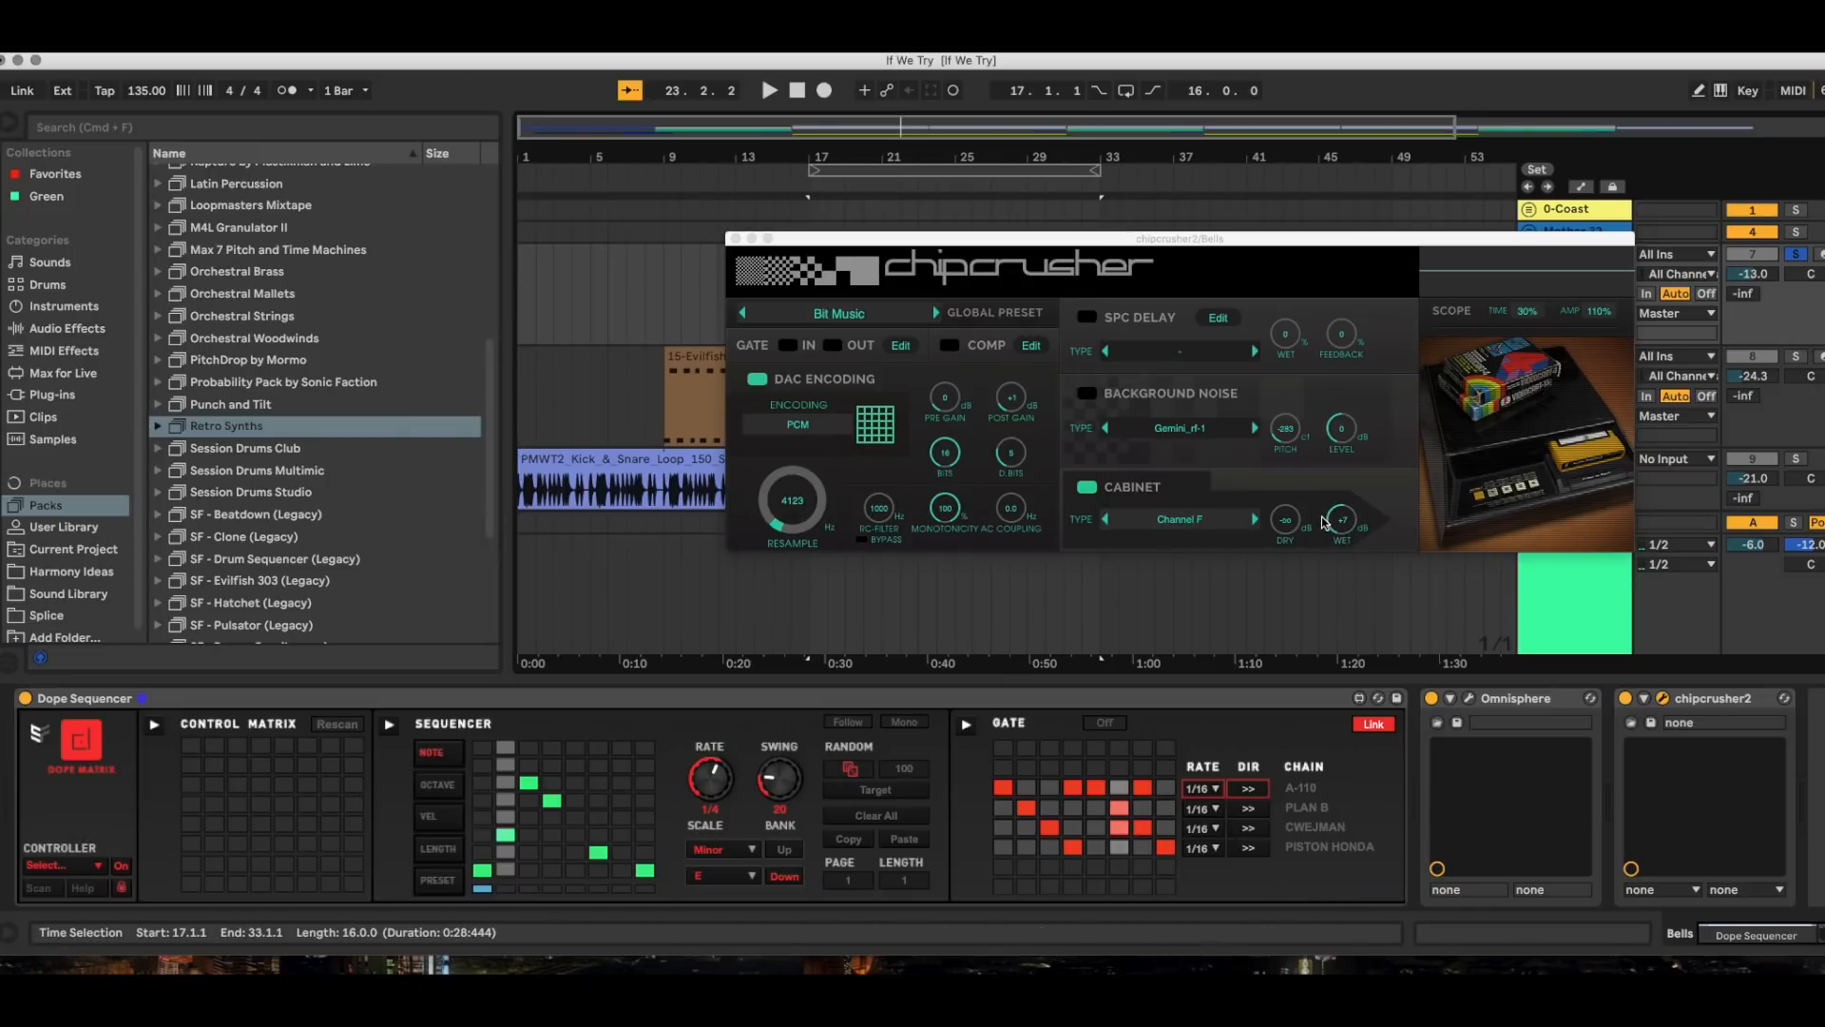
click(733, 239)
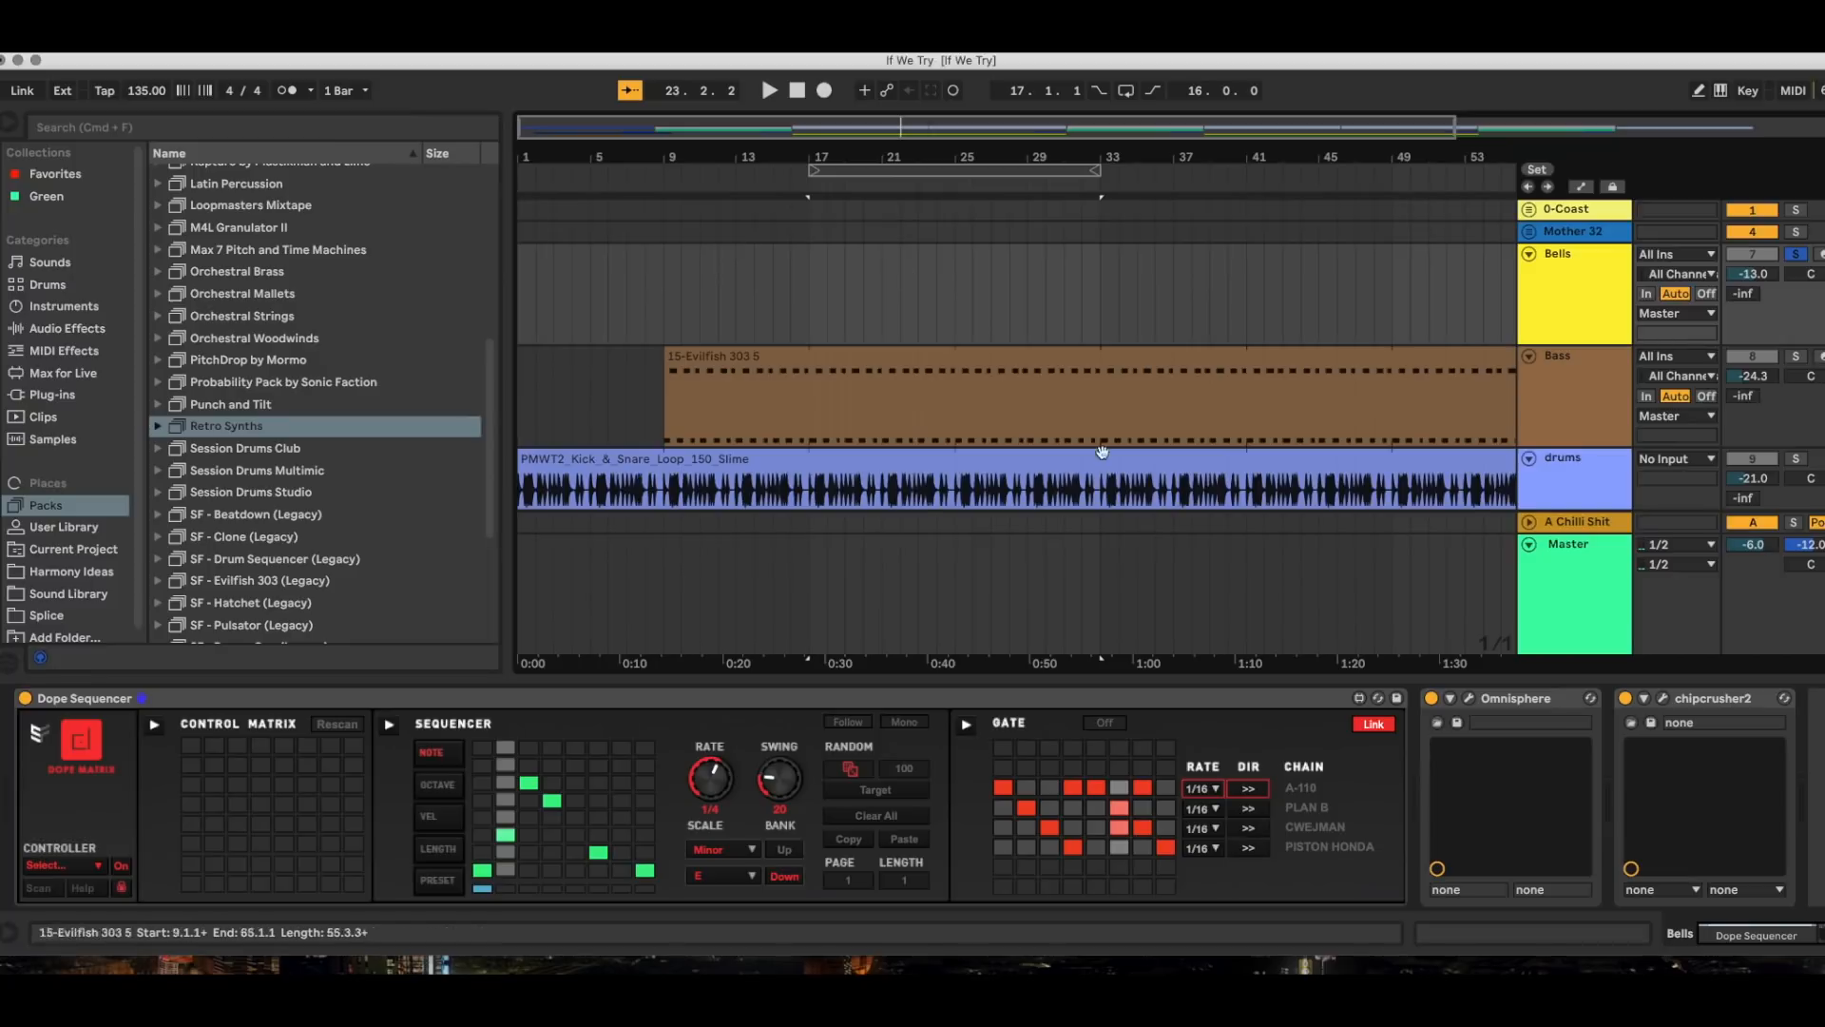
click(1468, 698)
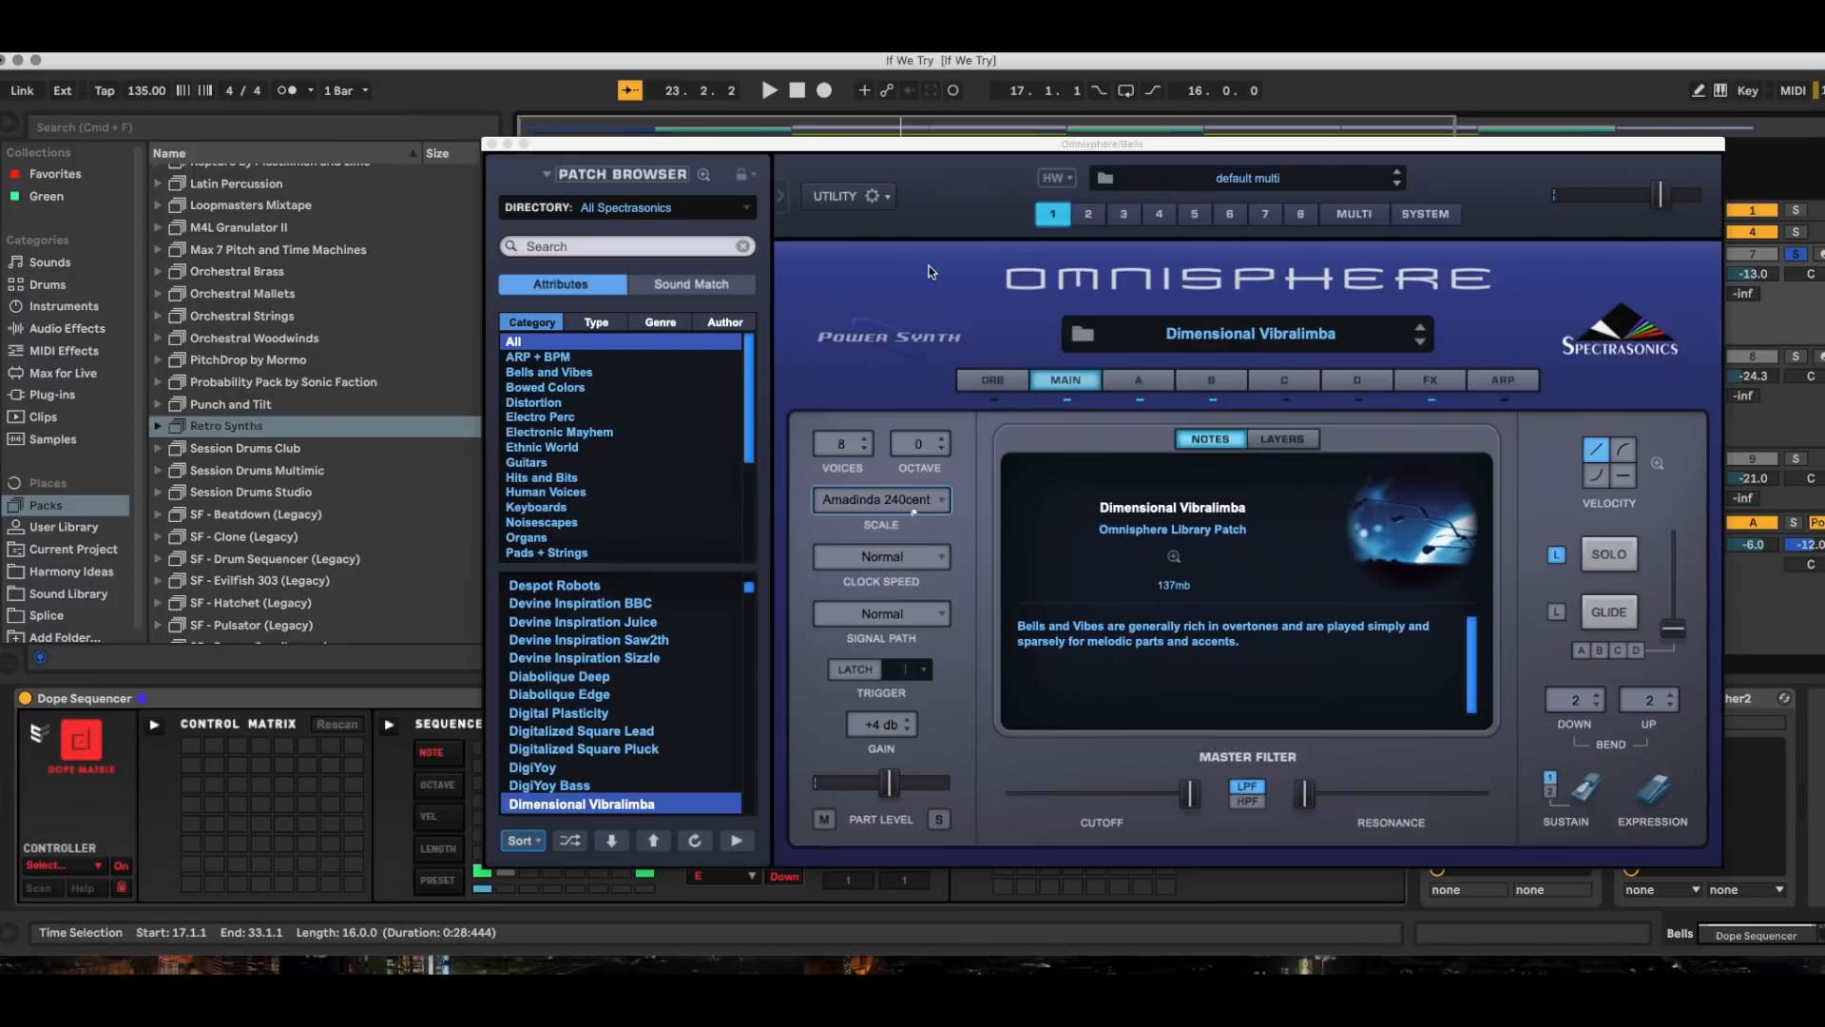
View Omnisphere's multi mixer, return to part 1, and inspect layers A through D of the Dimensional Vibralimba patch.
click(1367, 215)
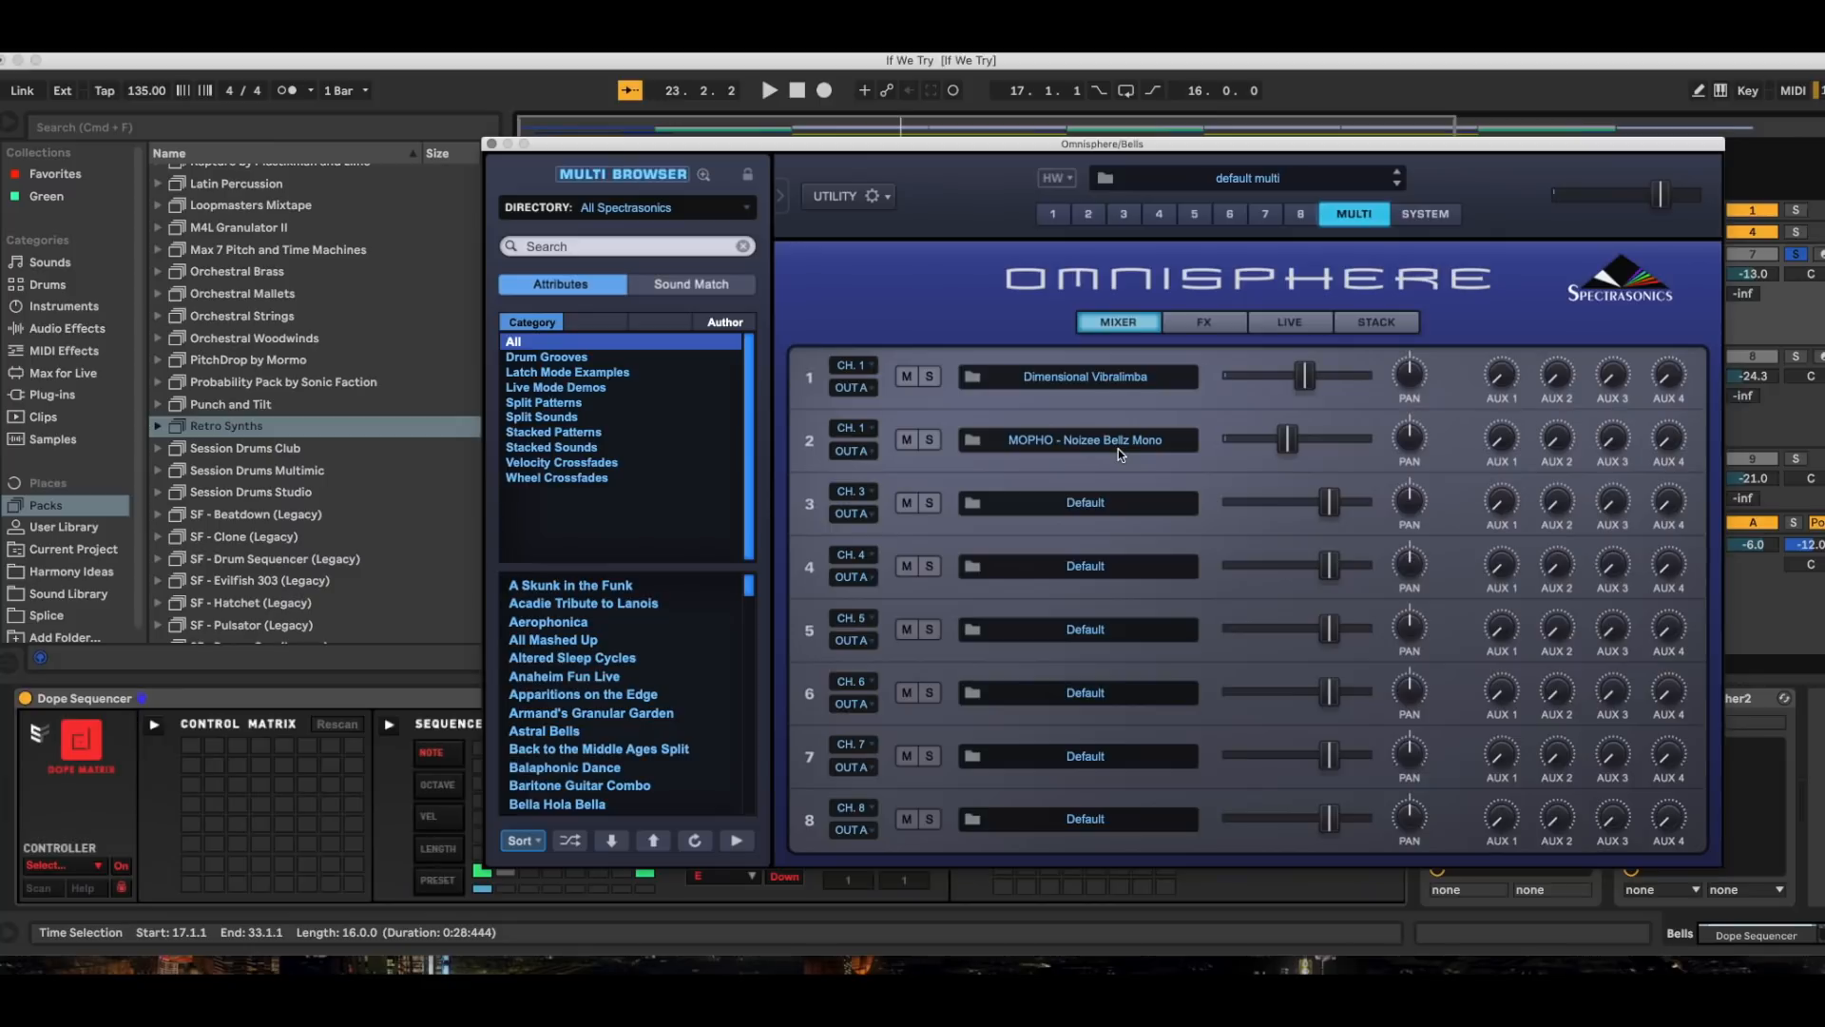
click(1059, 212)
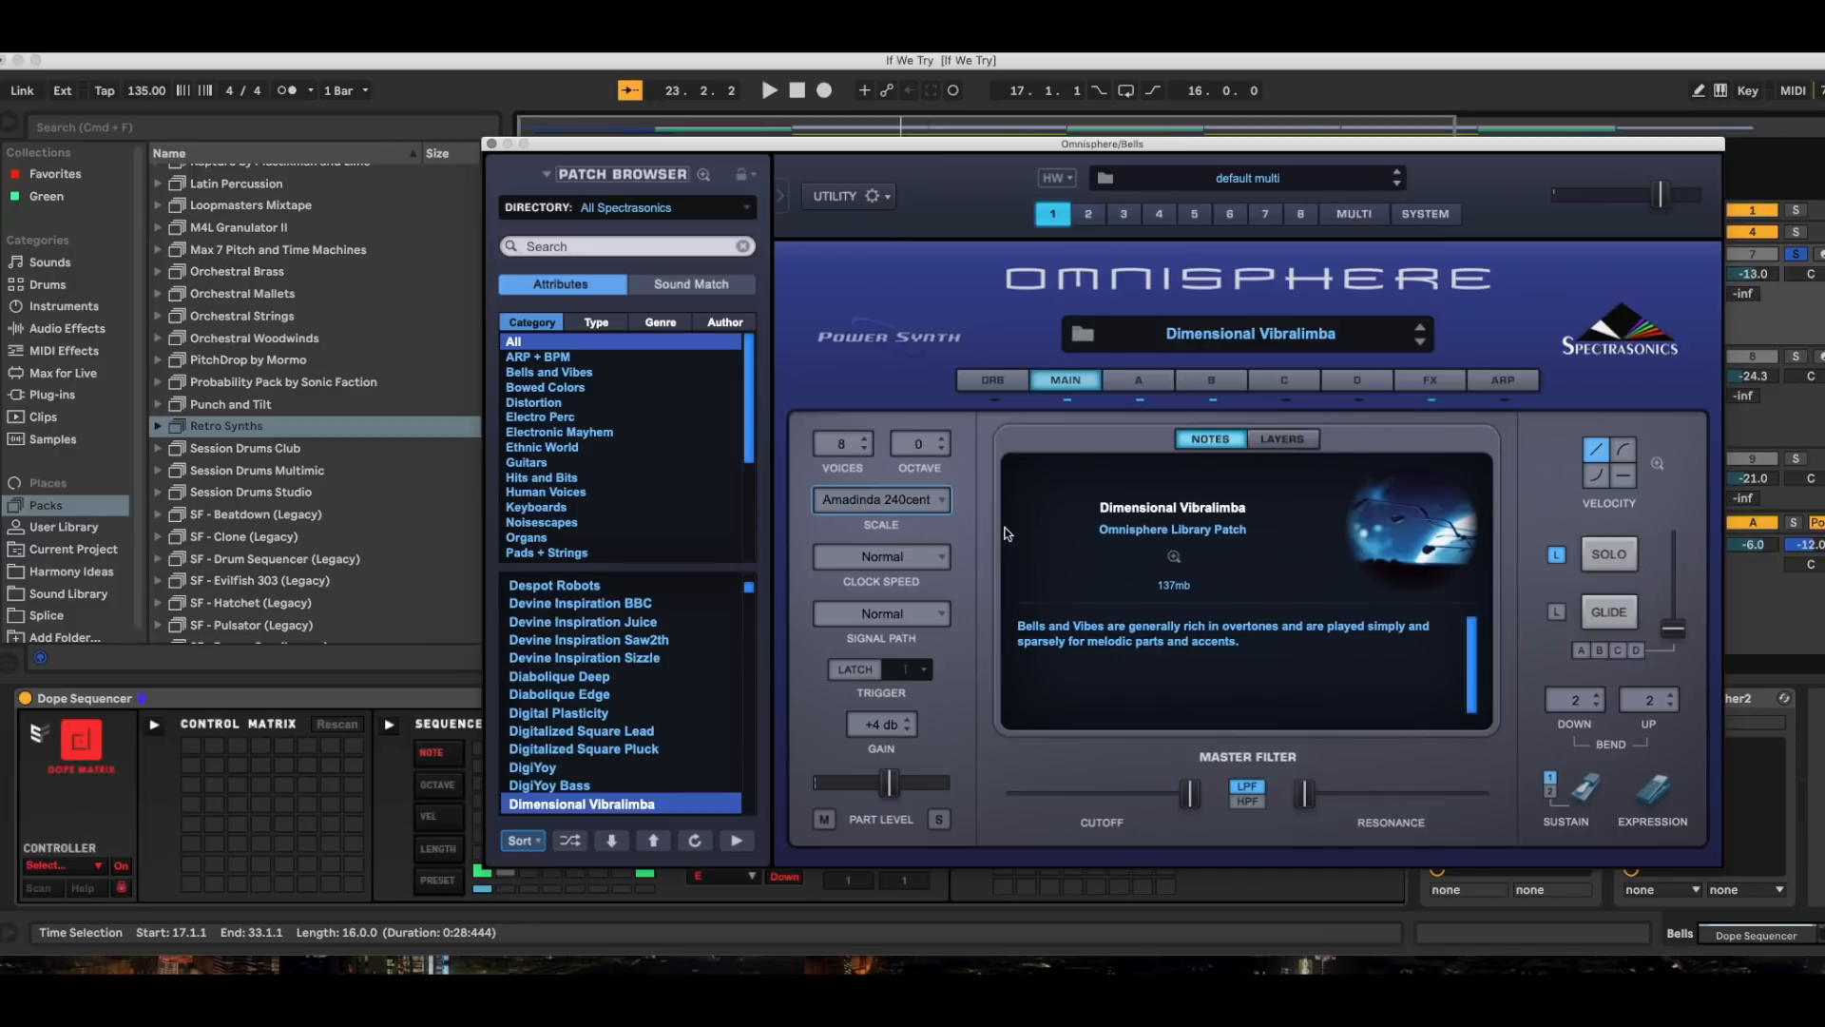
click(1152, 385)
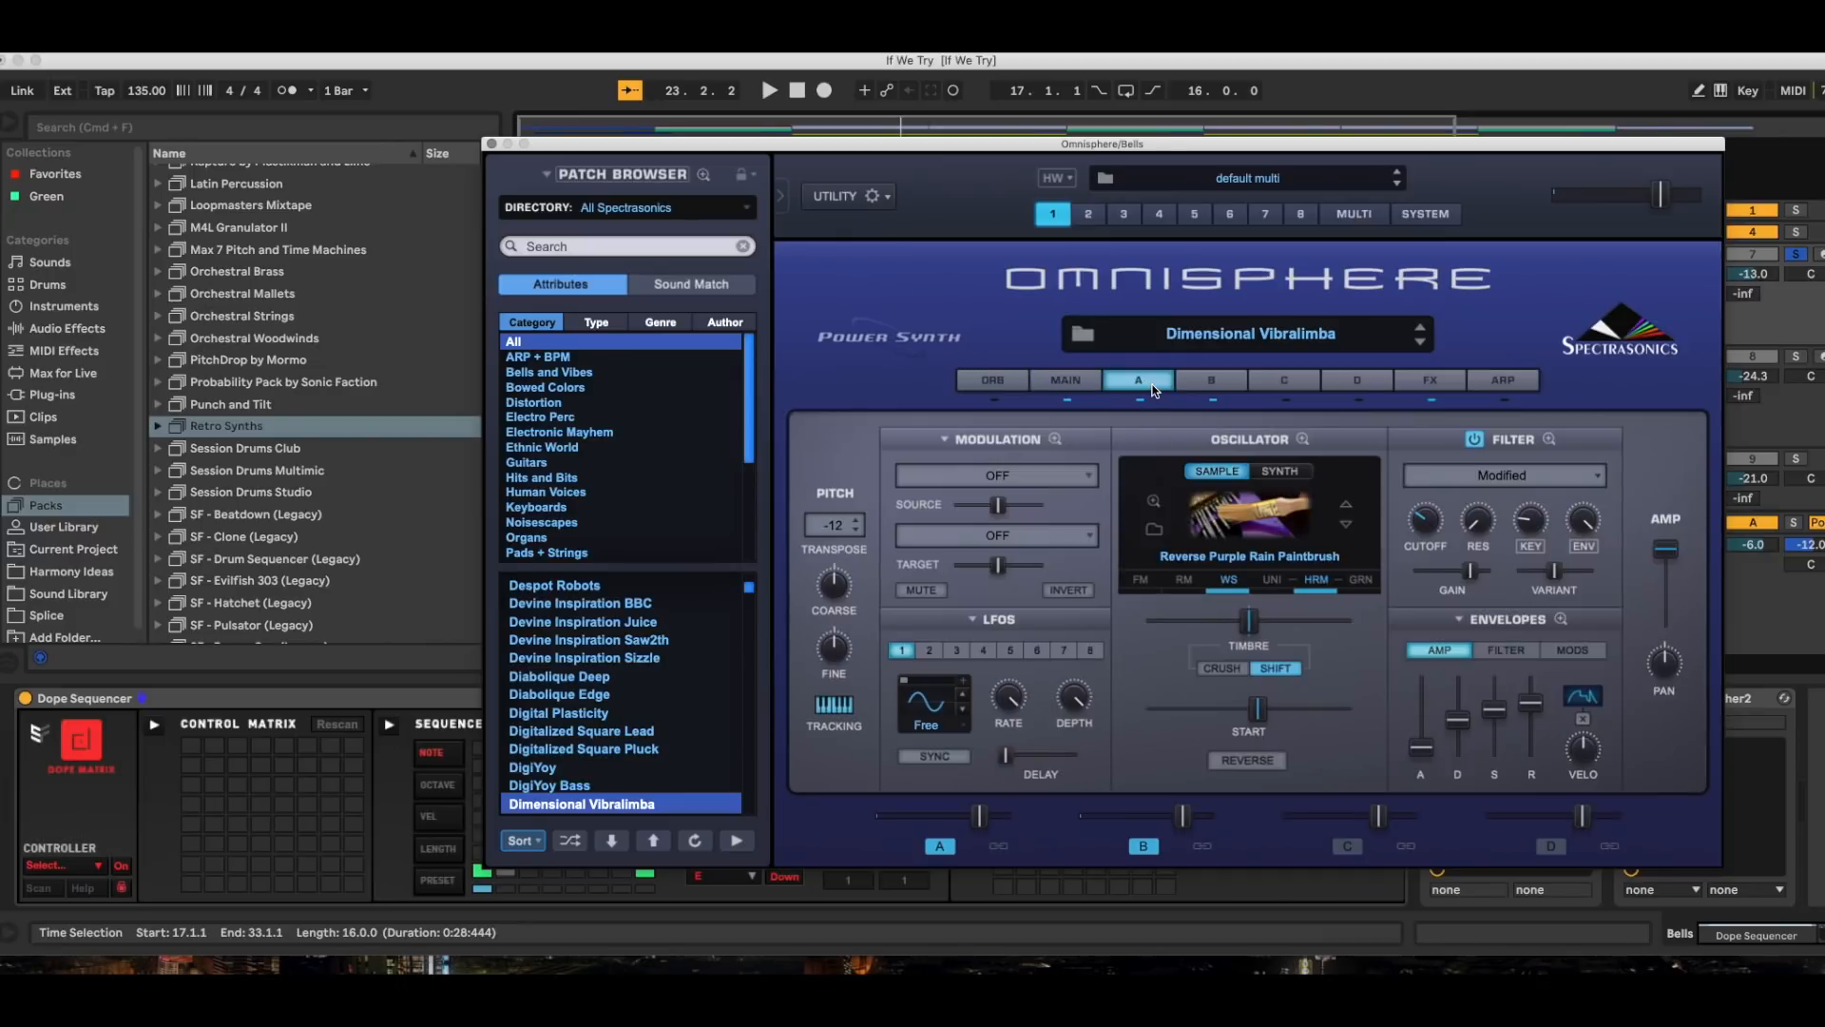
click(1197, 382)
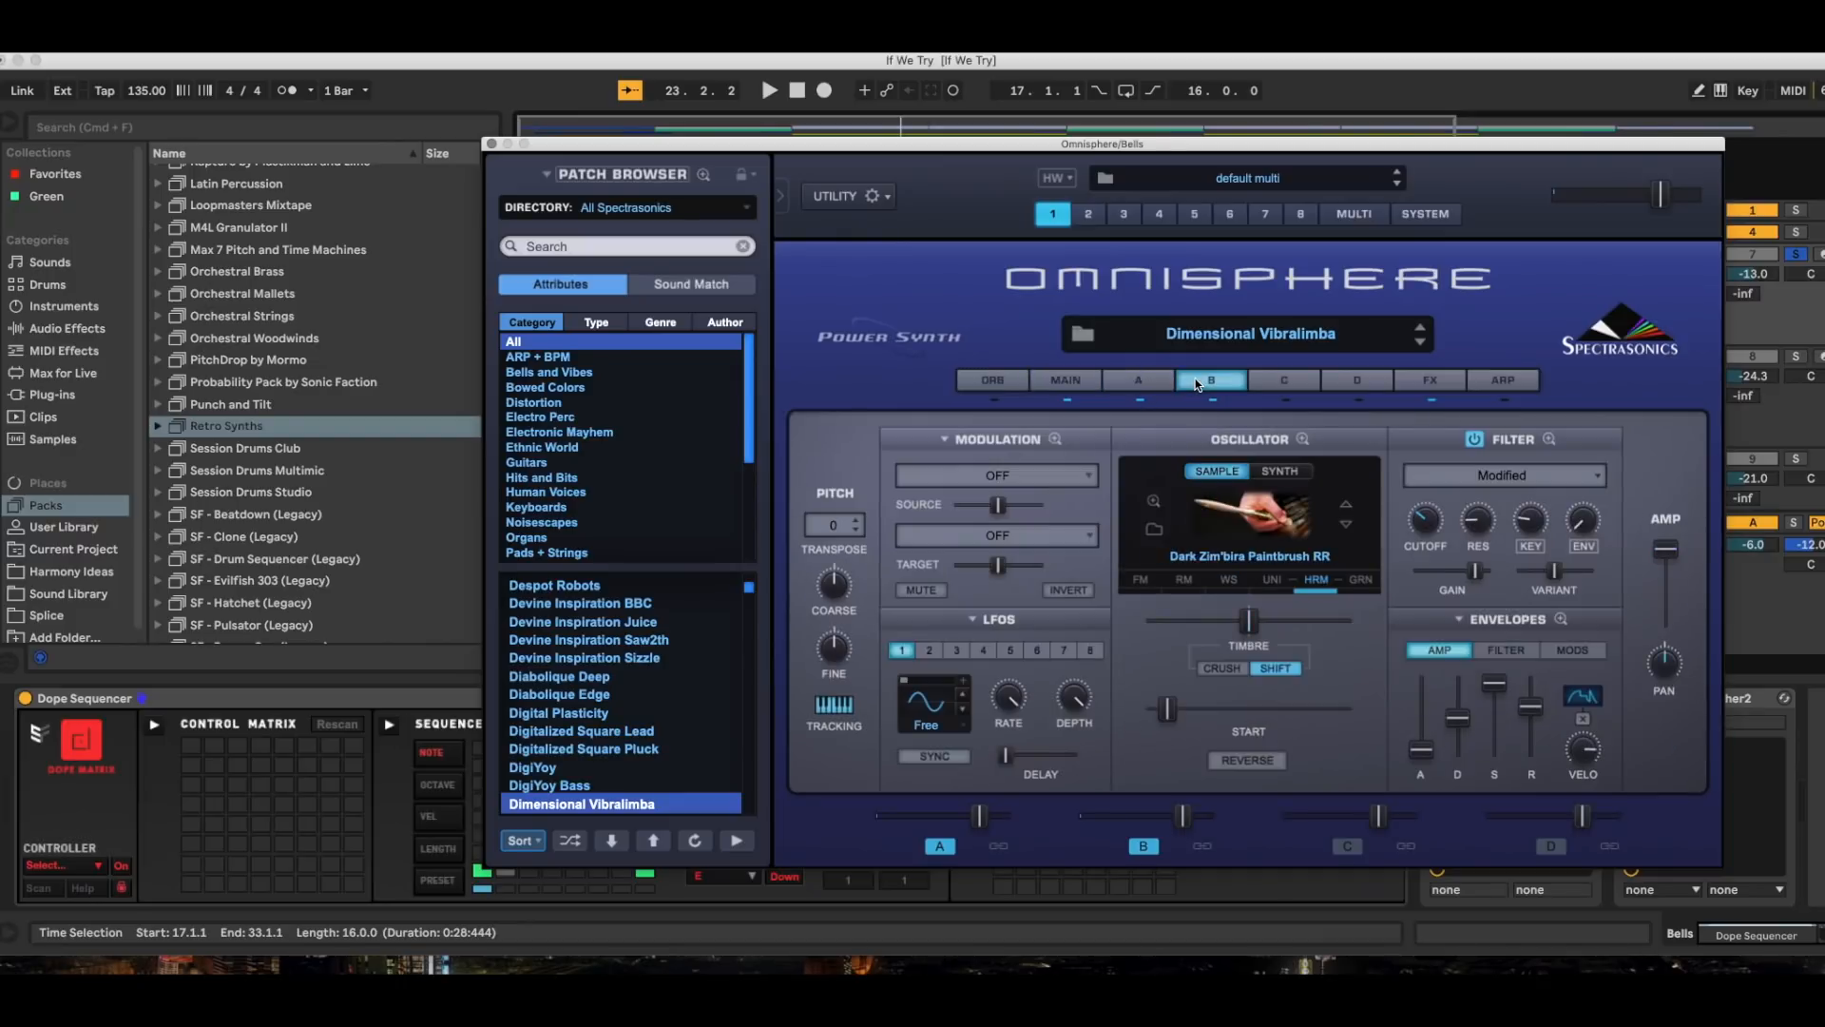
click(1150, 384)
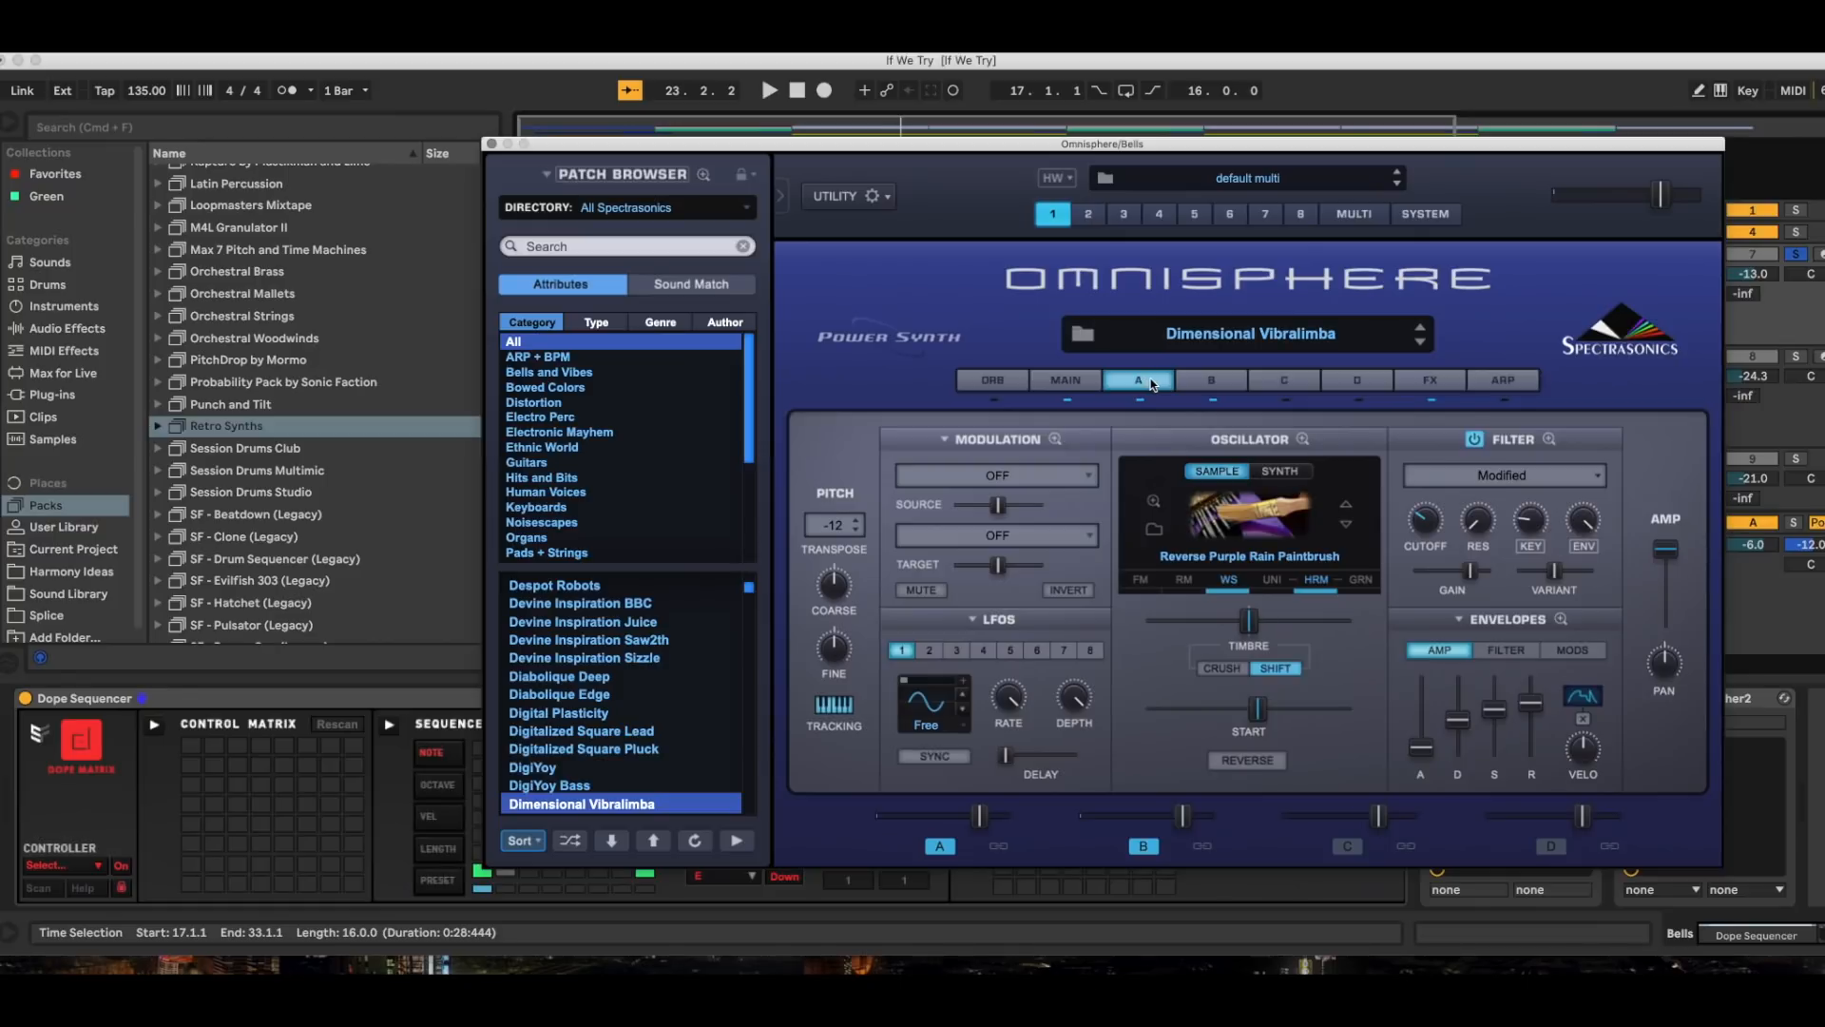
click(1202, 383)
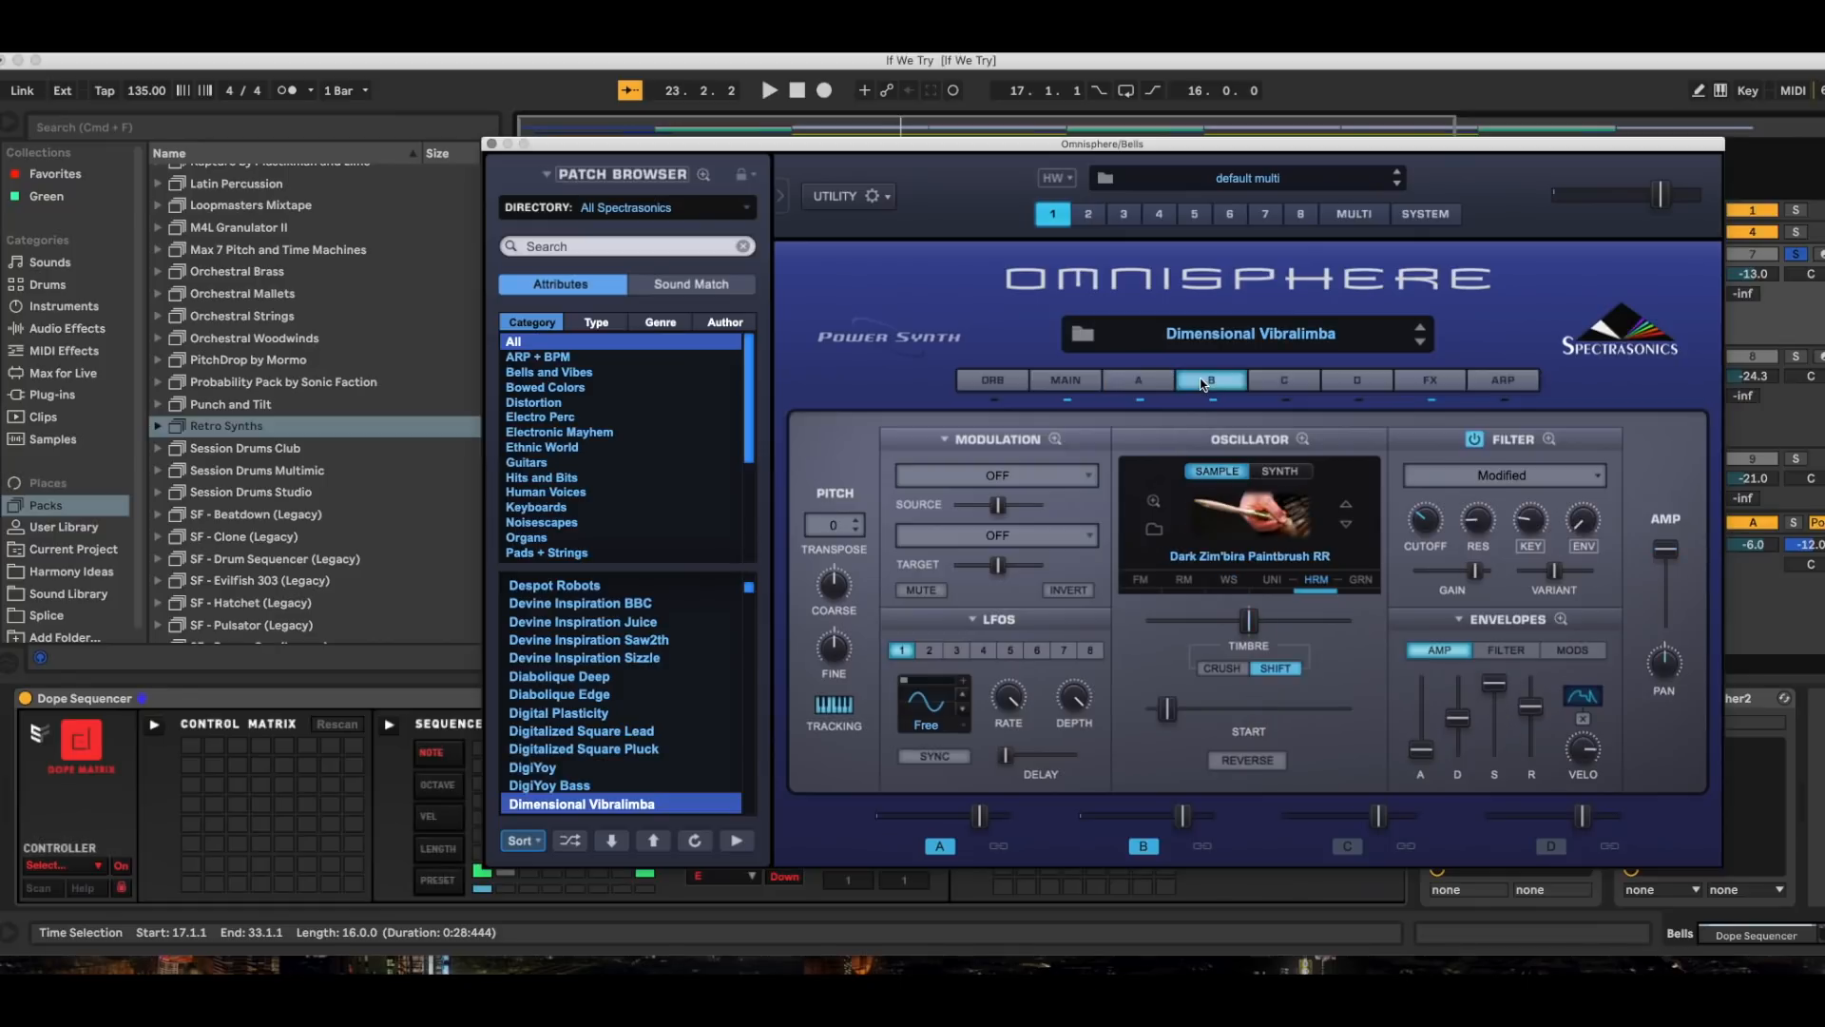
click(1282, 384)
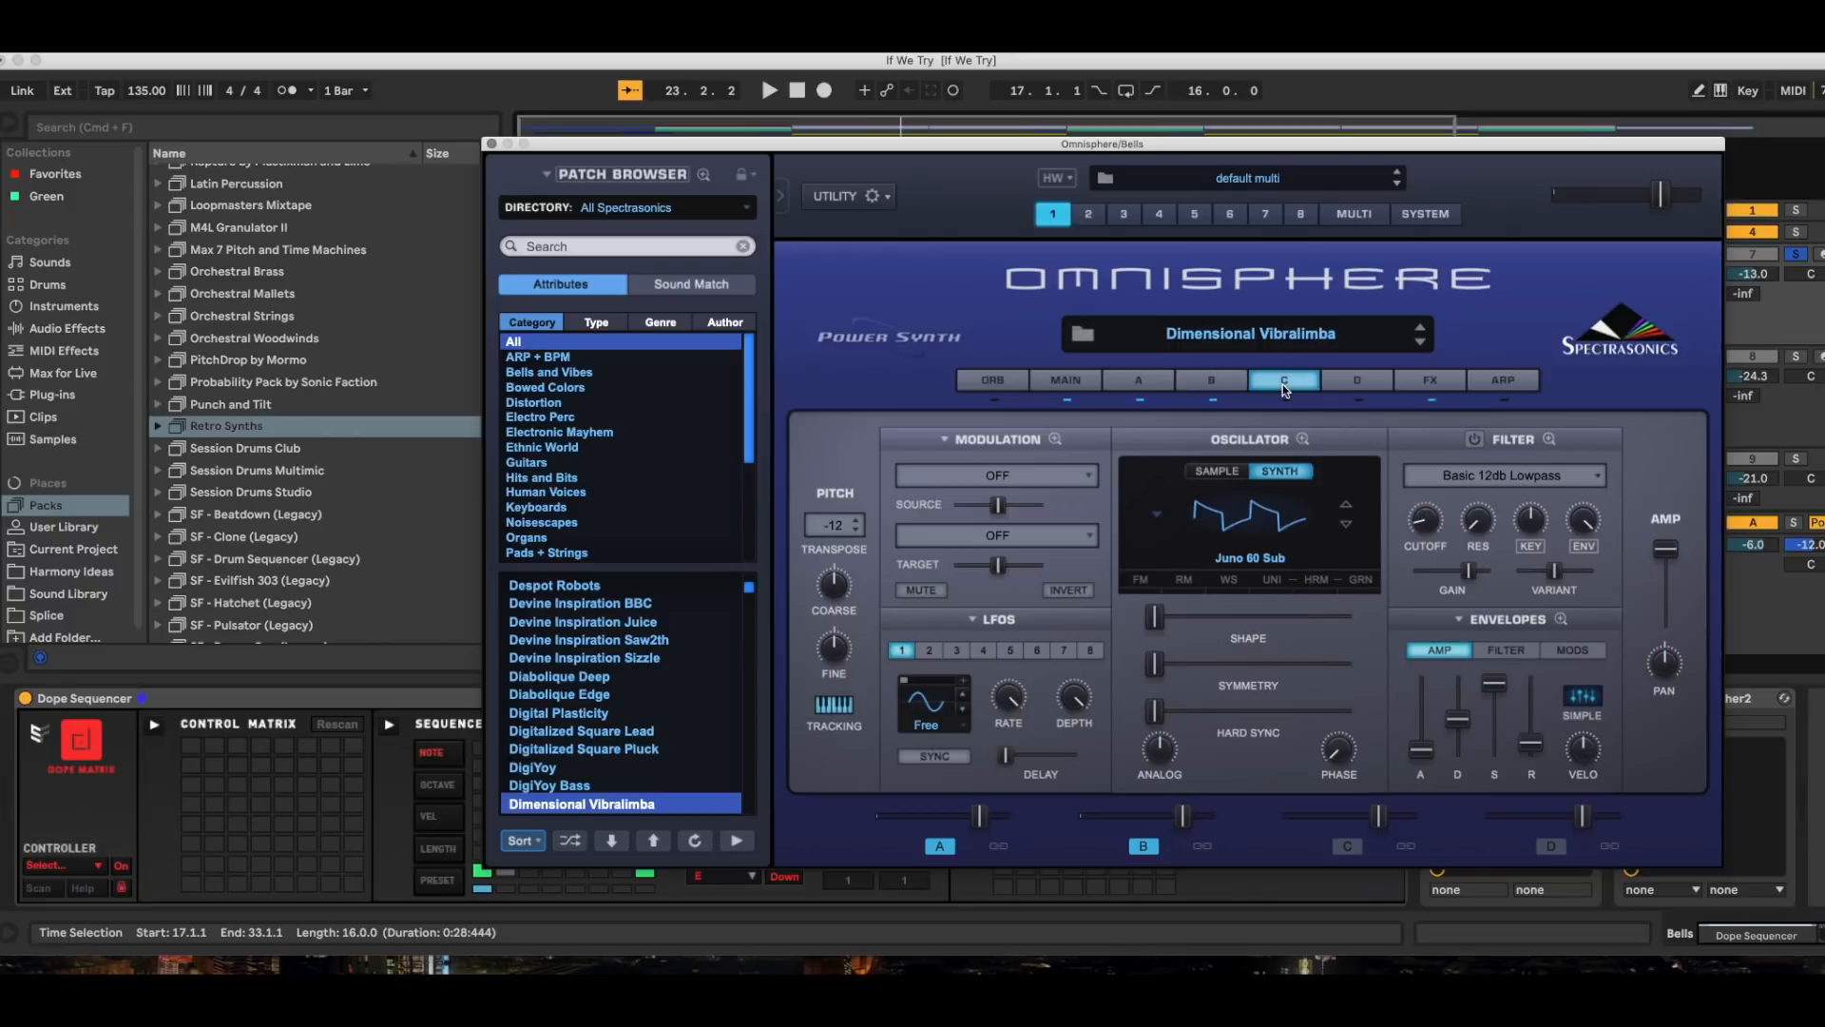
click(1359, 383)
Inspect the Dimensional Vibralimba patch's common effects rack and its arpeggiator settings, ending on the effects.
click(1421, 383)
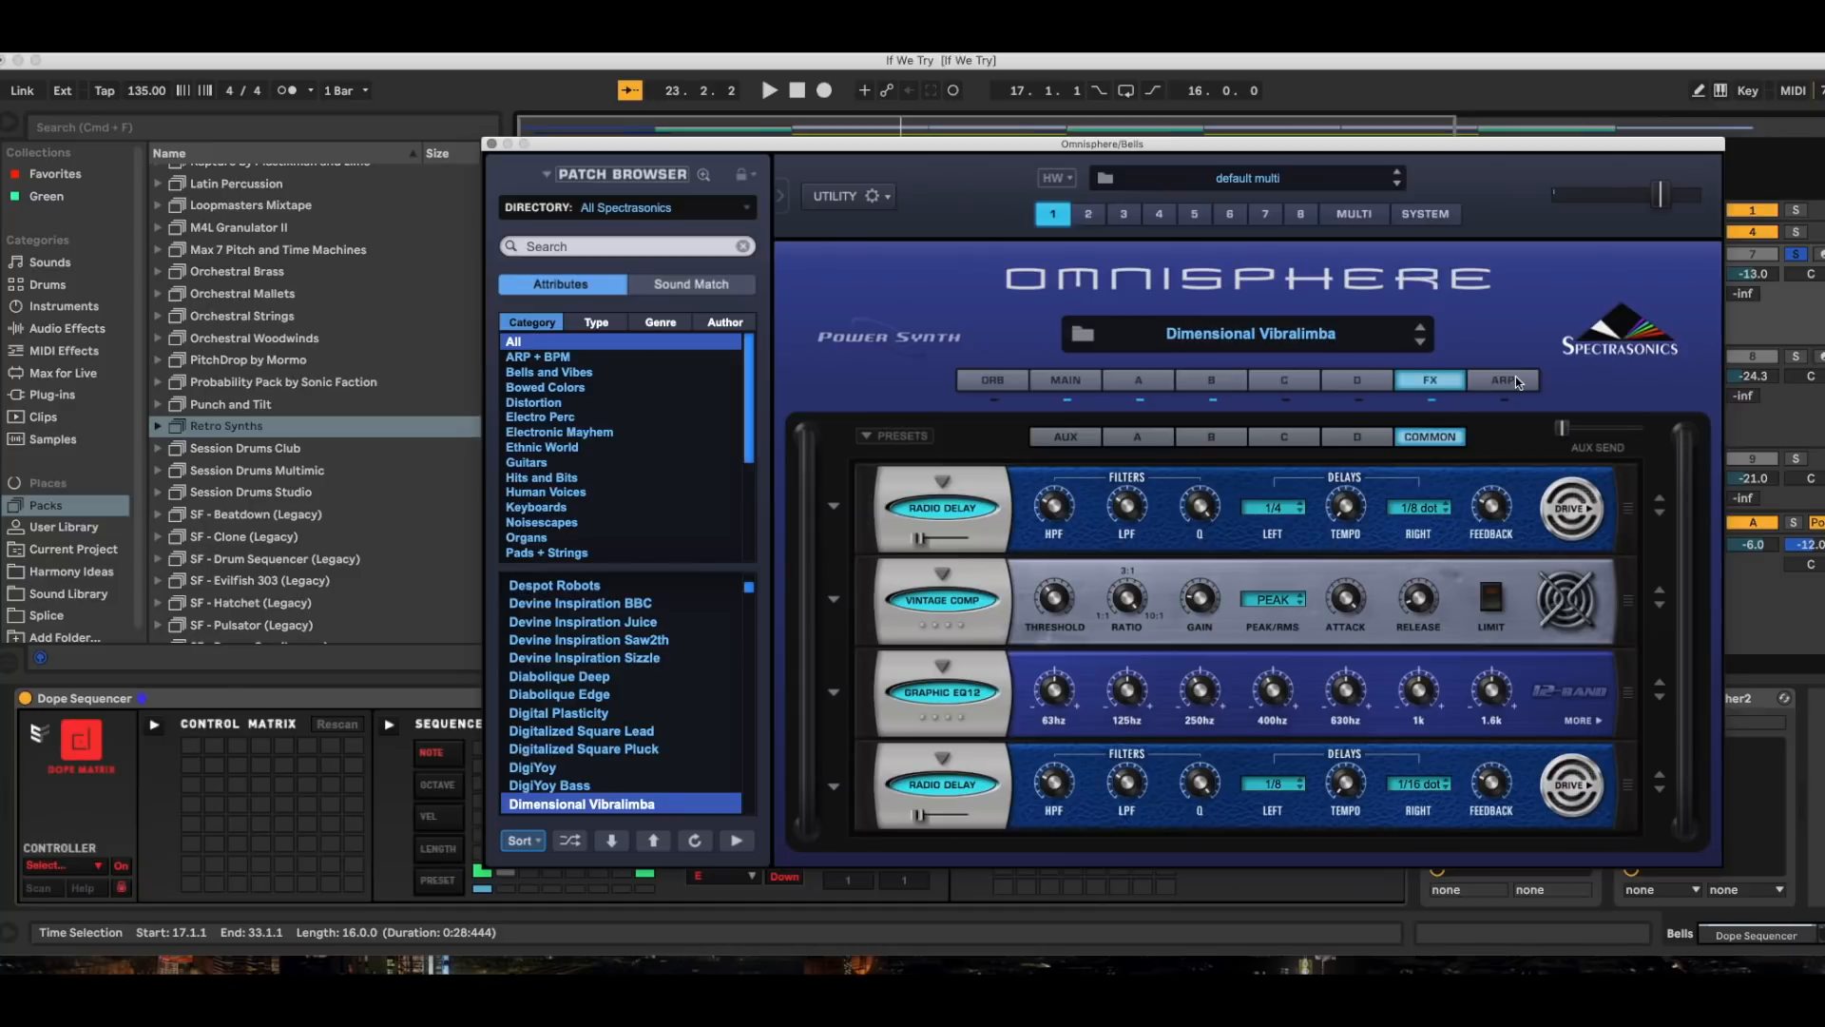
click(1515, 376)
click(1434, 380)
click(1484, 380)
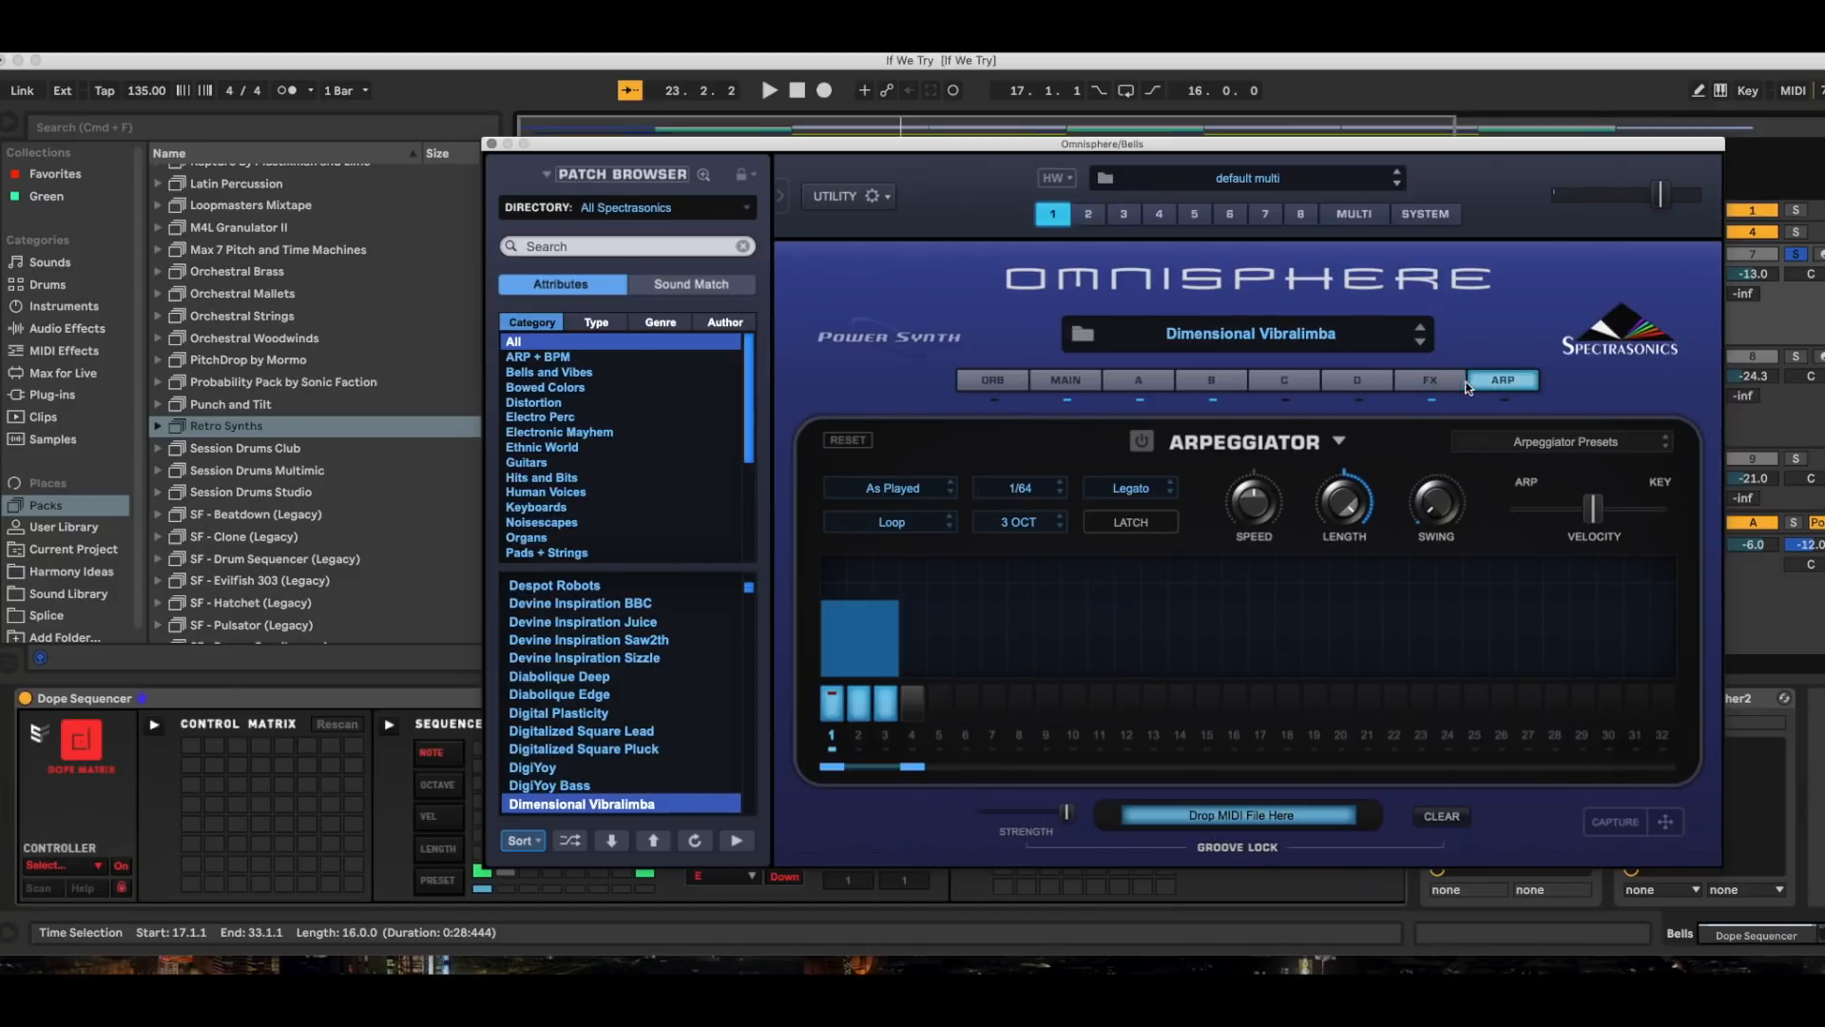
click(1445, 380)
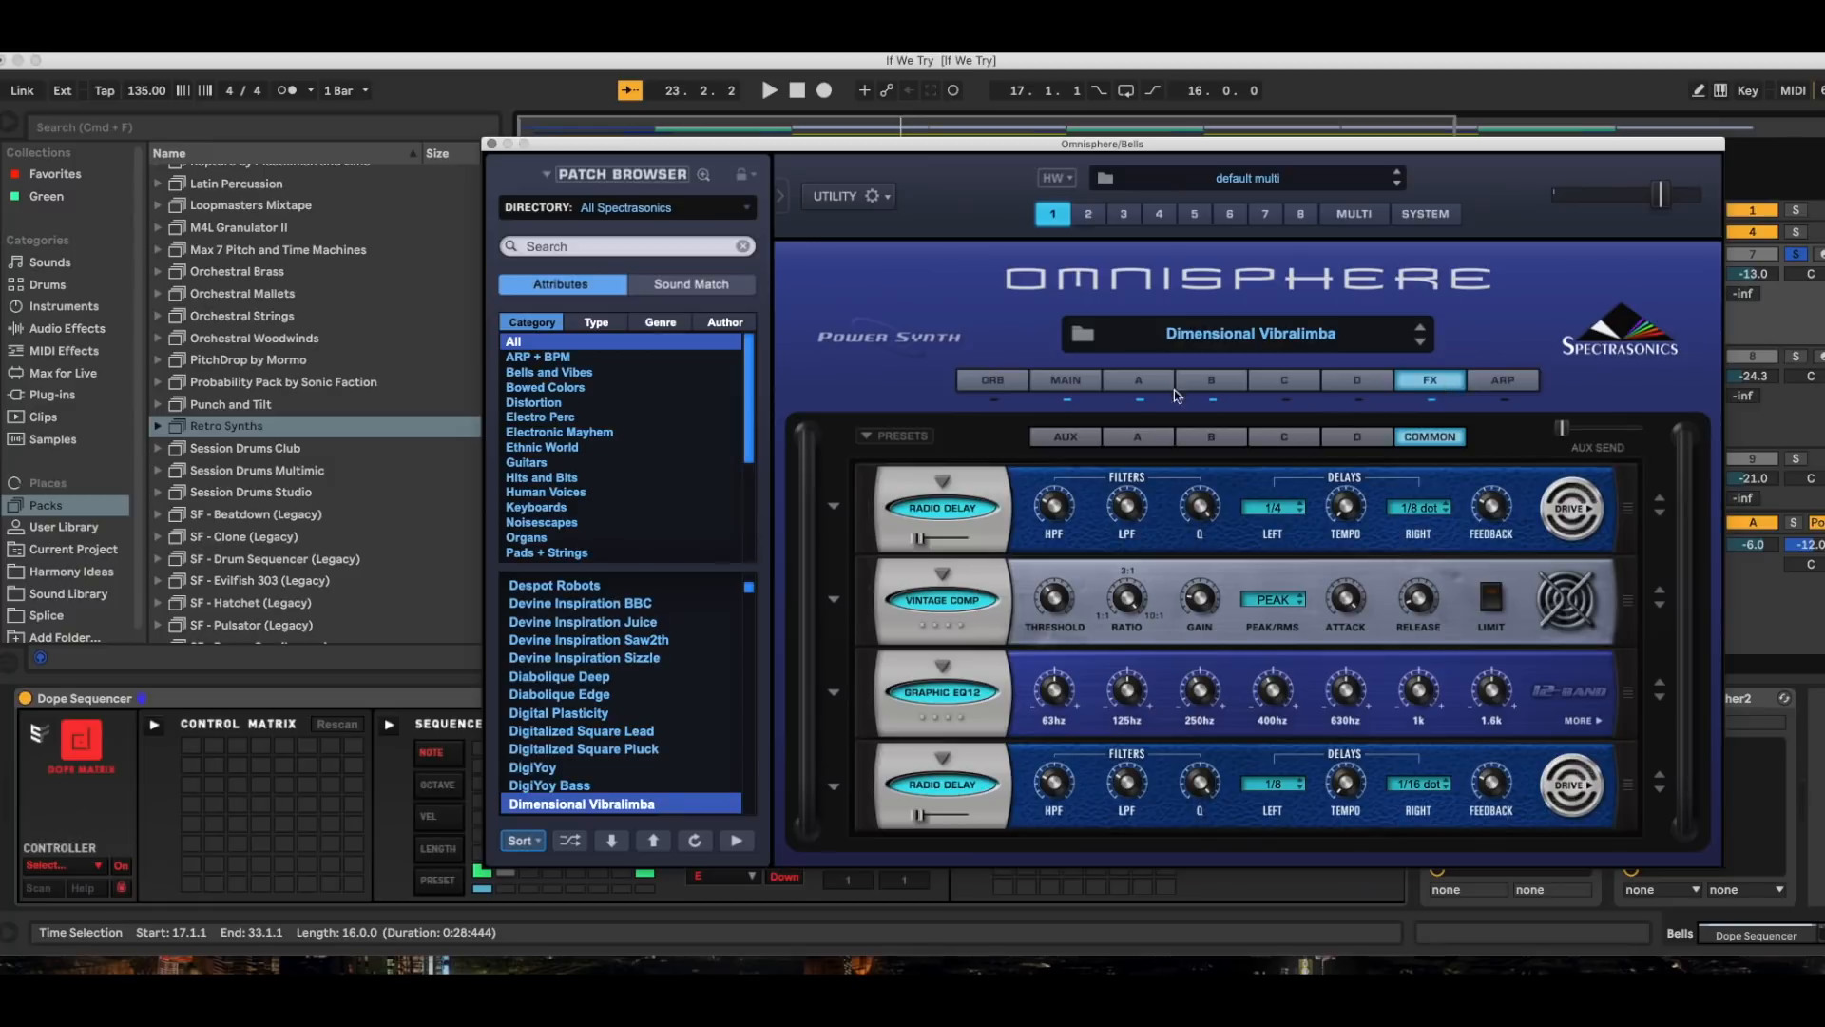
Show the multi mixer again and look through the whole list of Spectrasonics multis, returning to its beginning.
click(1366, 219)
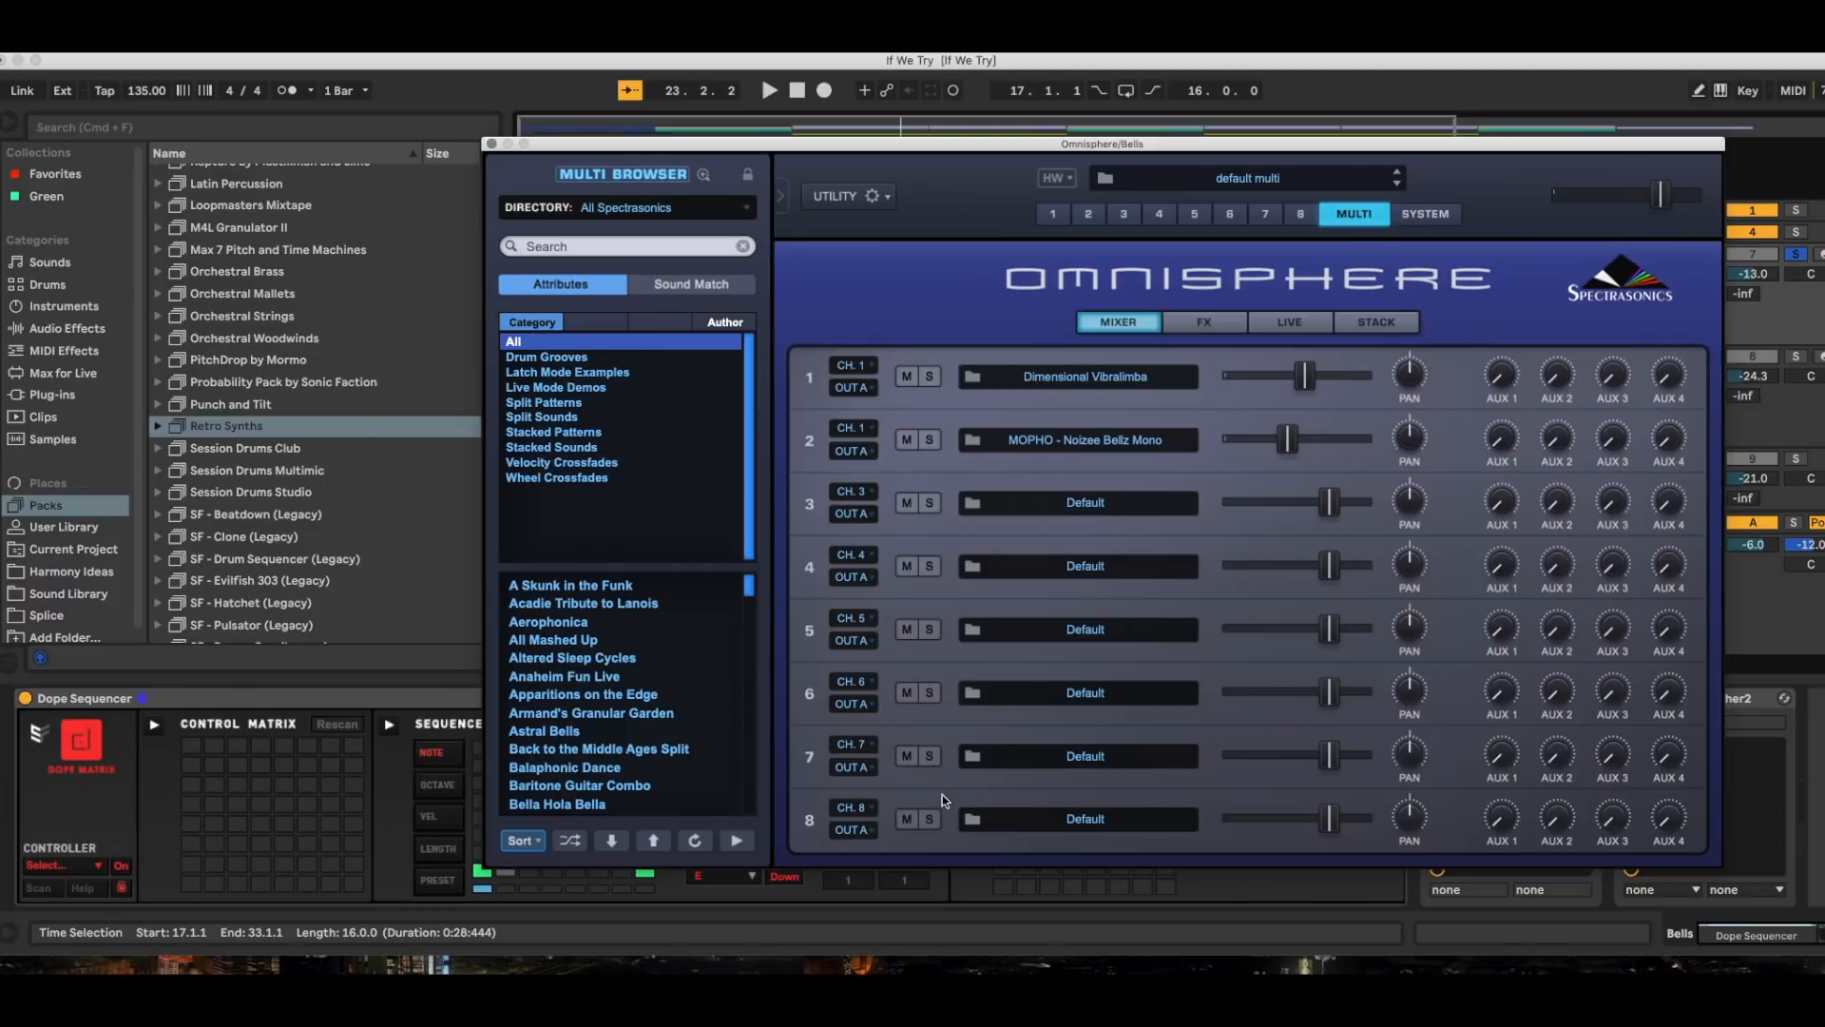
scroll(712, 699, down, 10)
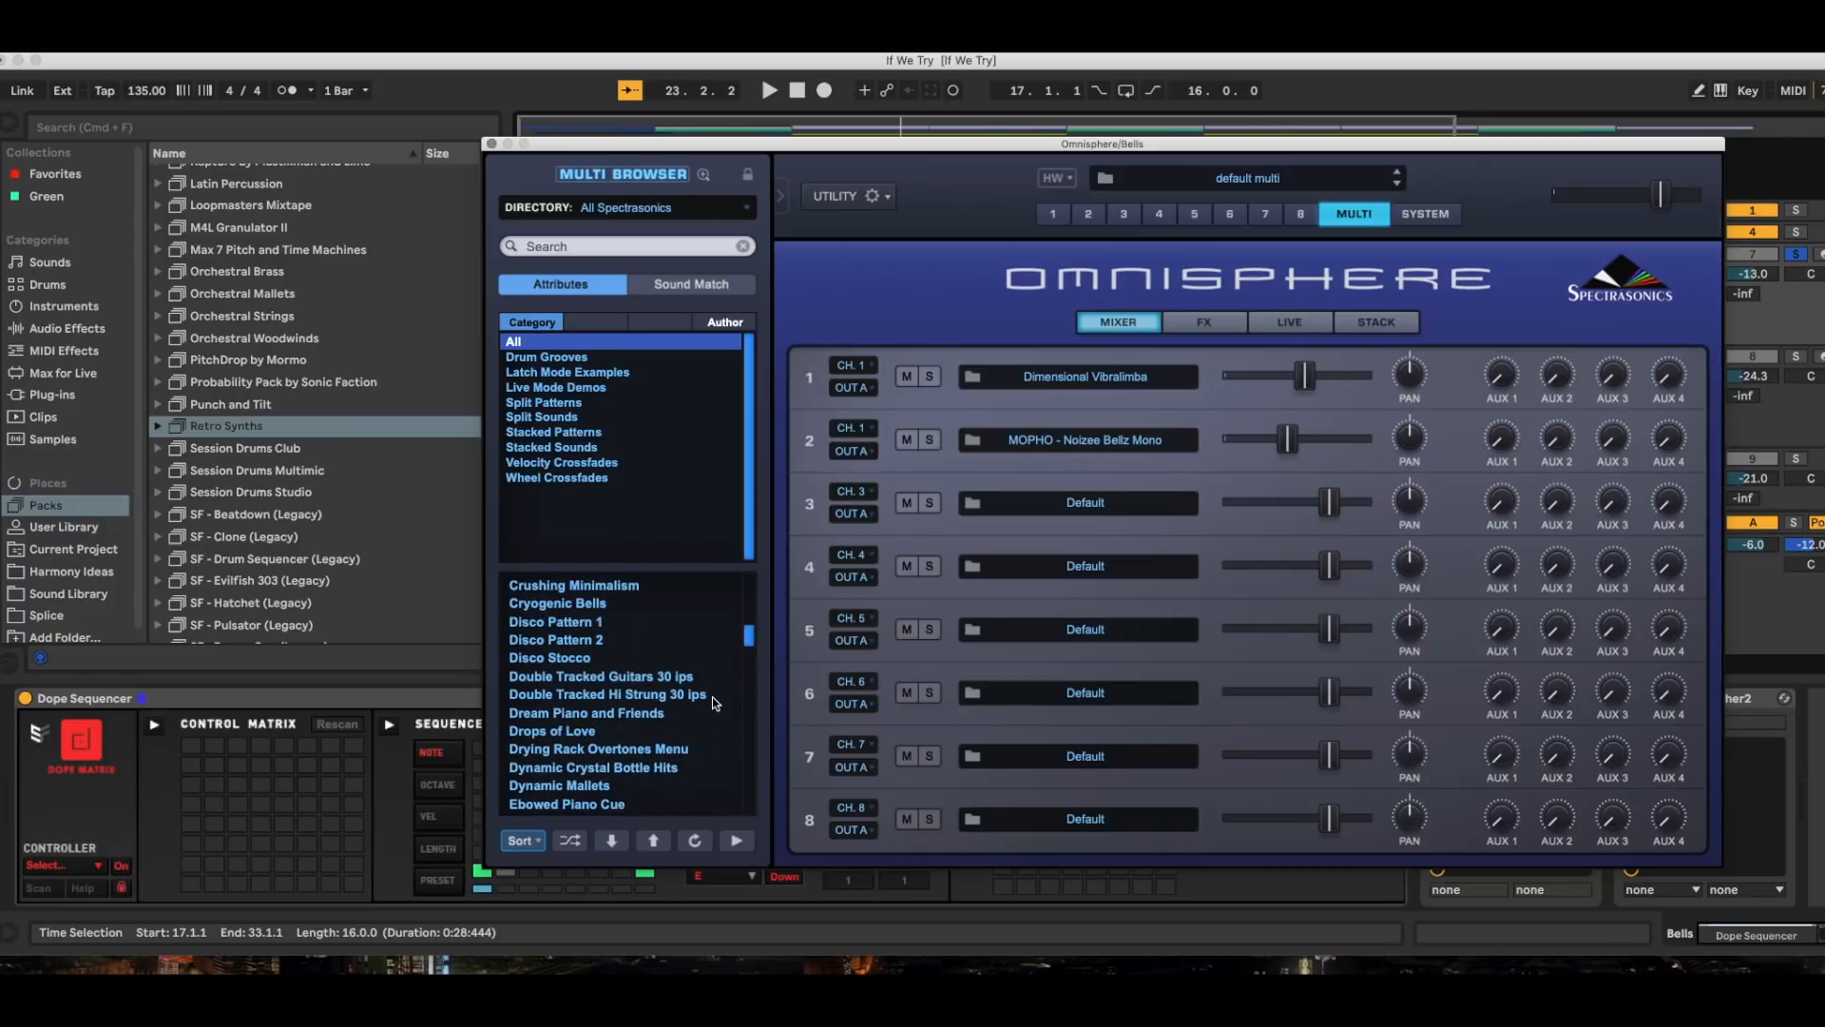
scroll(715, 702, down, 15)
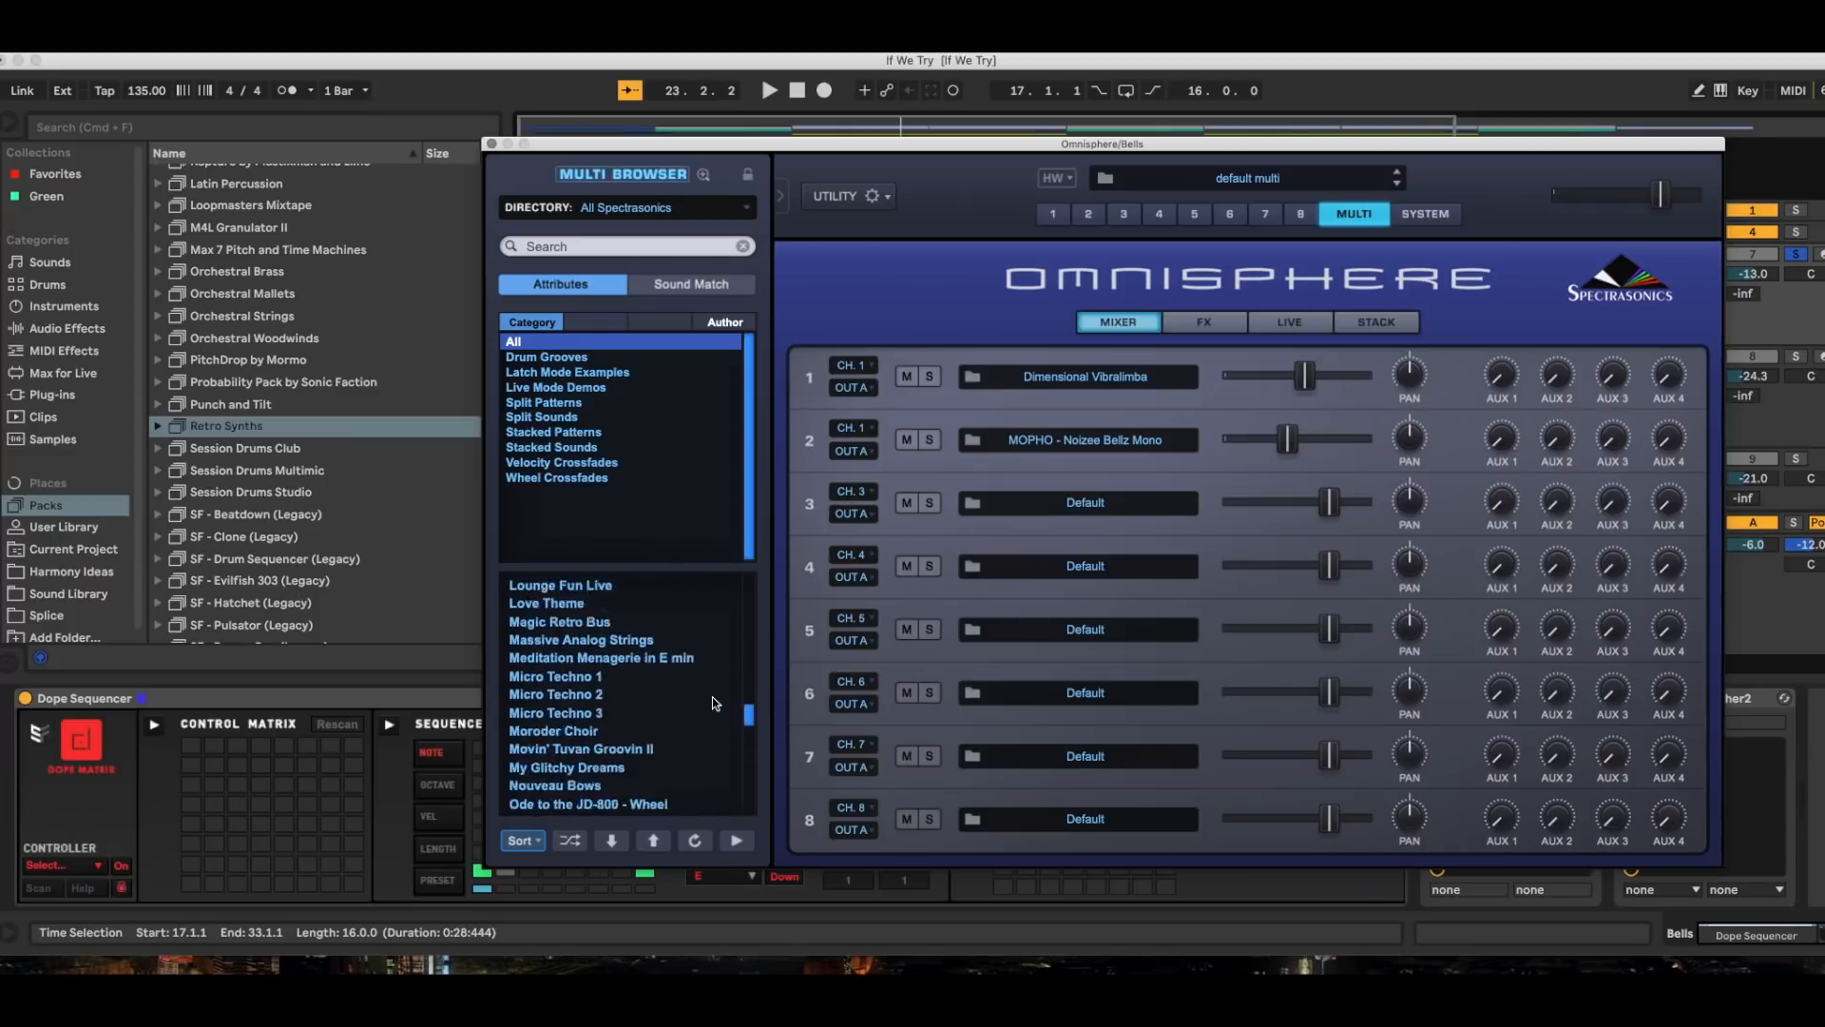
scroll(715, 724, down, 15)
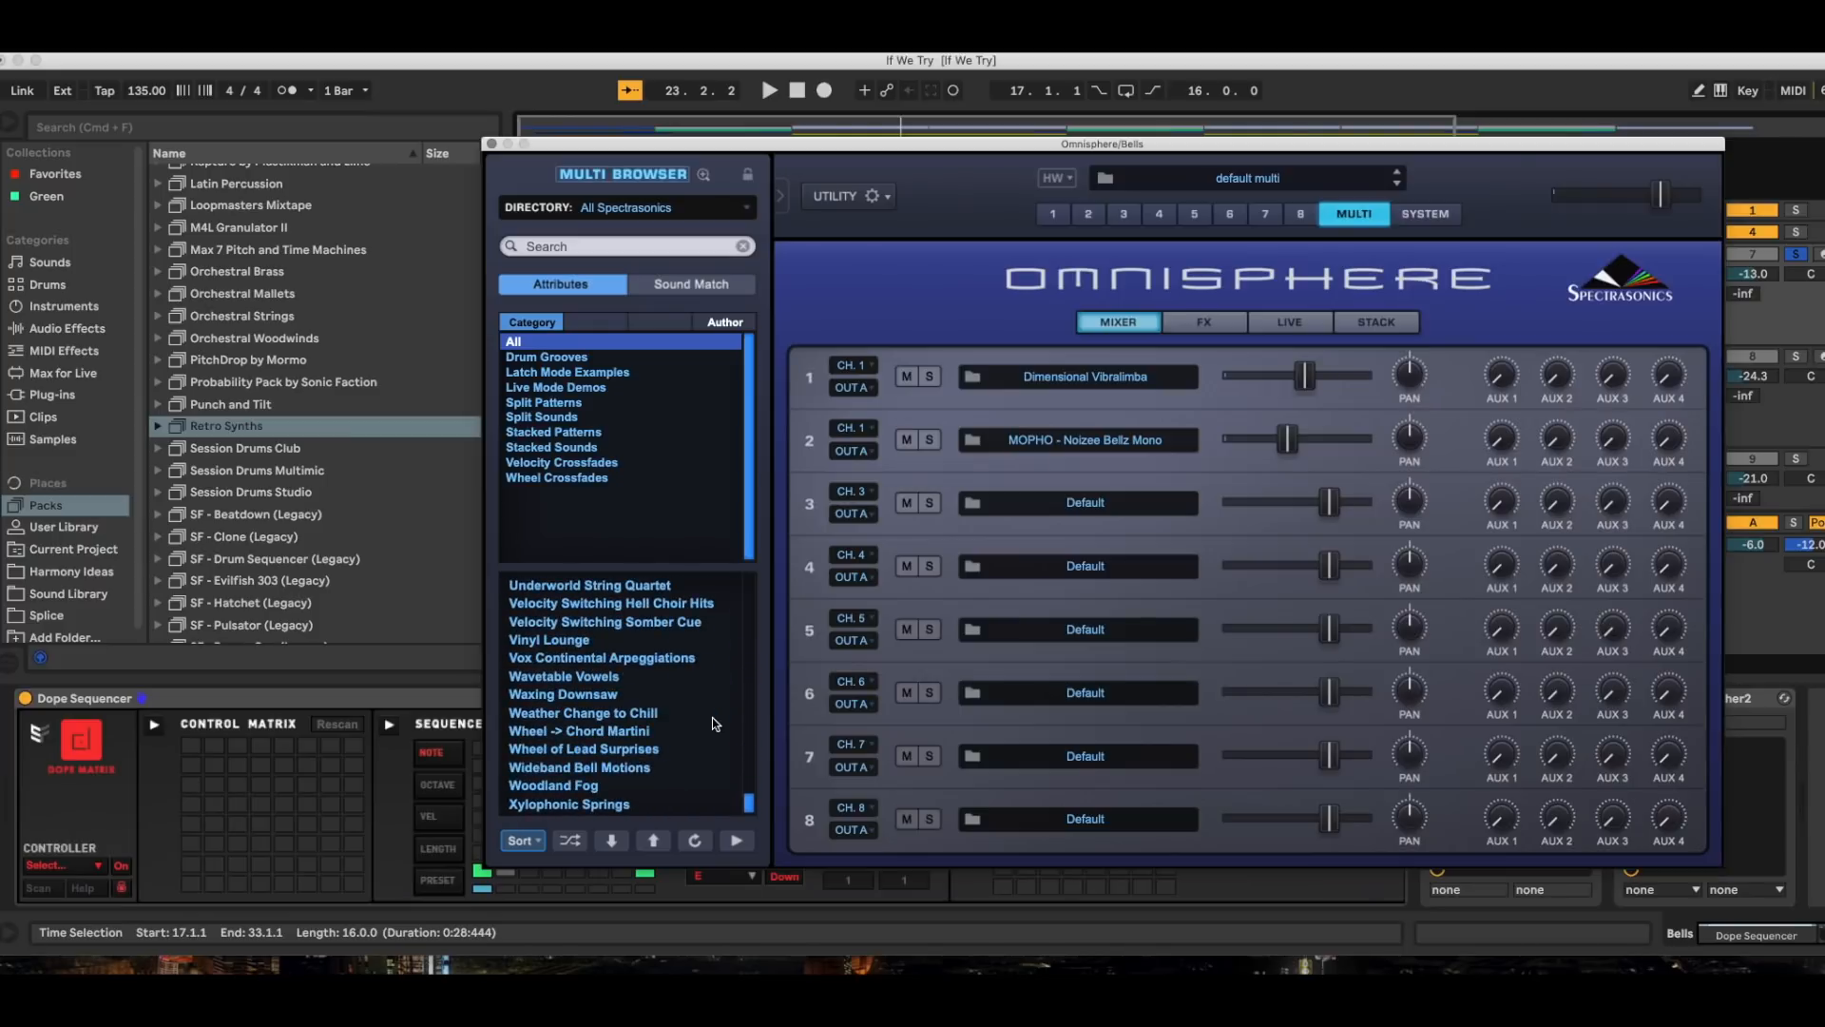
scroll(714, 724, up, 20)
scroll(715, 724, up, 15)
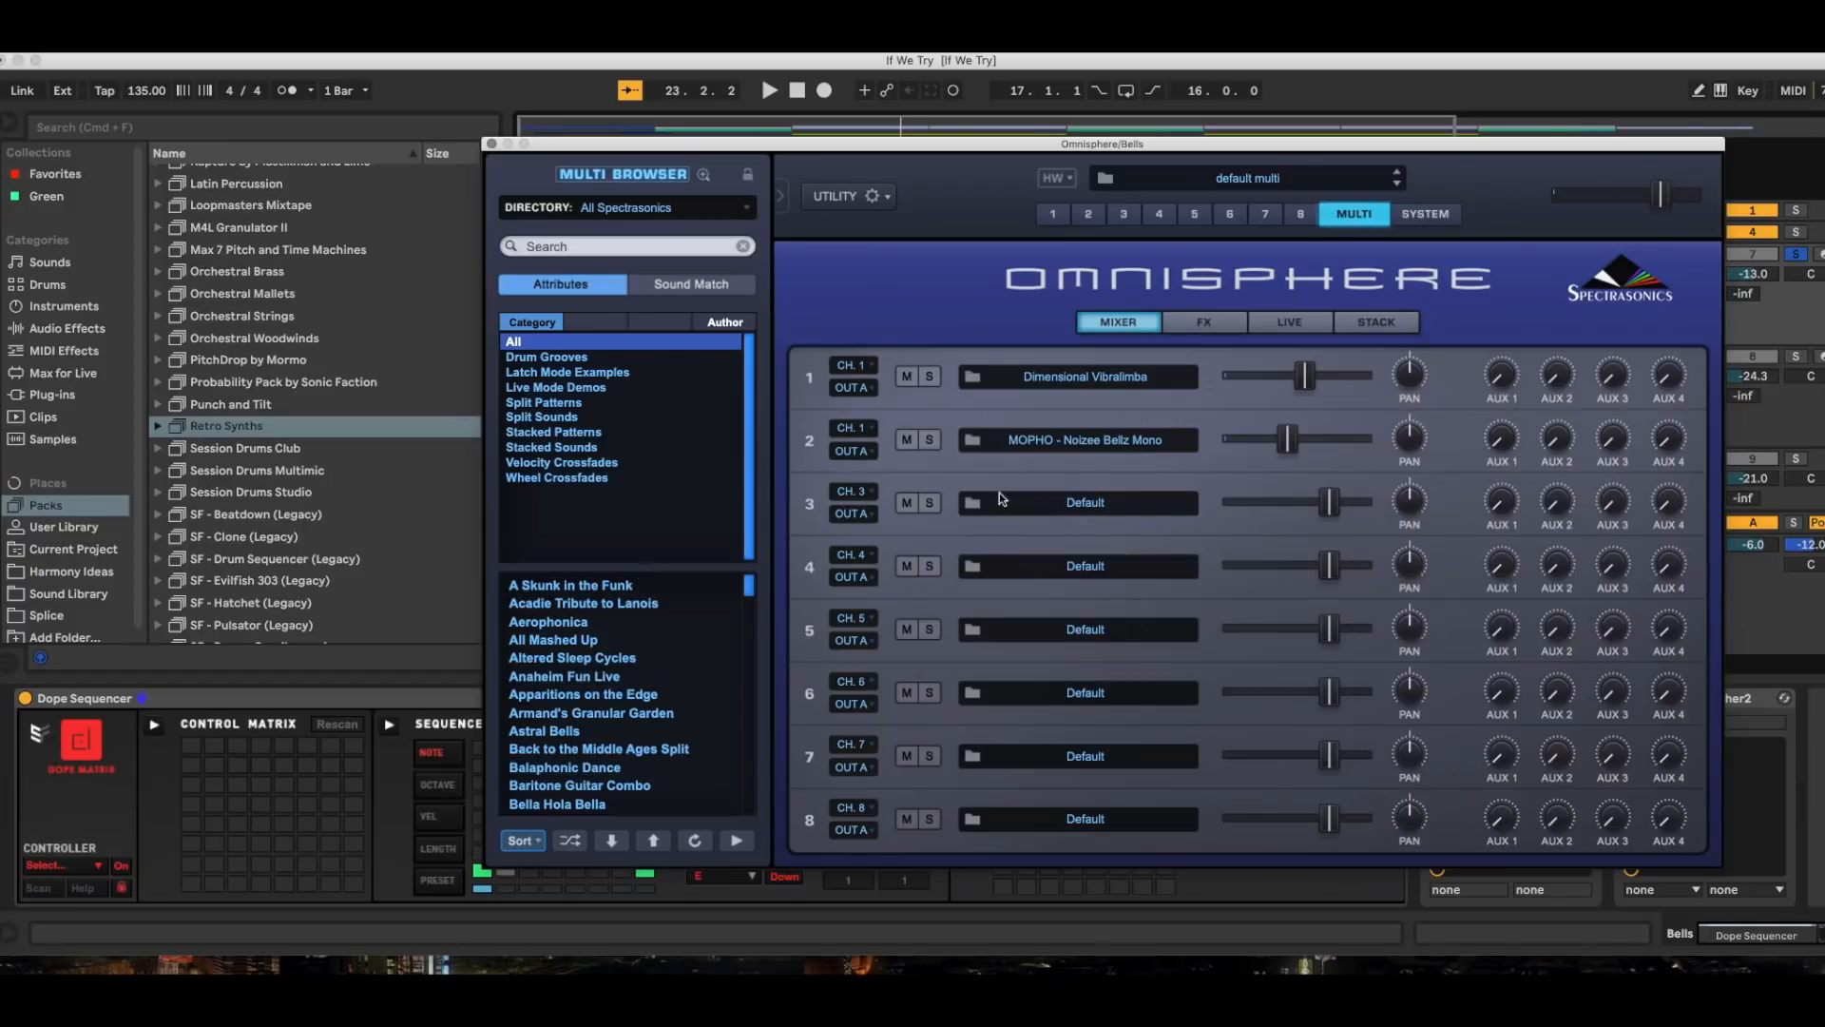
Show the main page of part 1's Dimensional Vibralimba patch and close the Omnisphere window.
click(1051, 218)
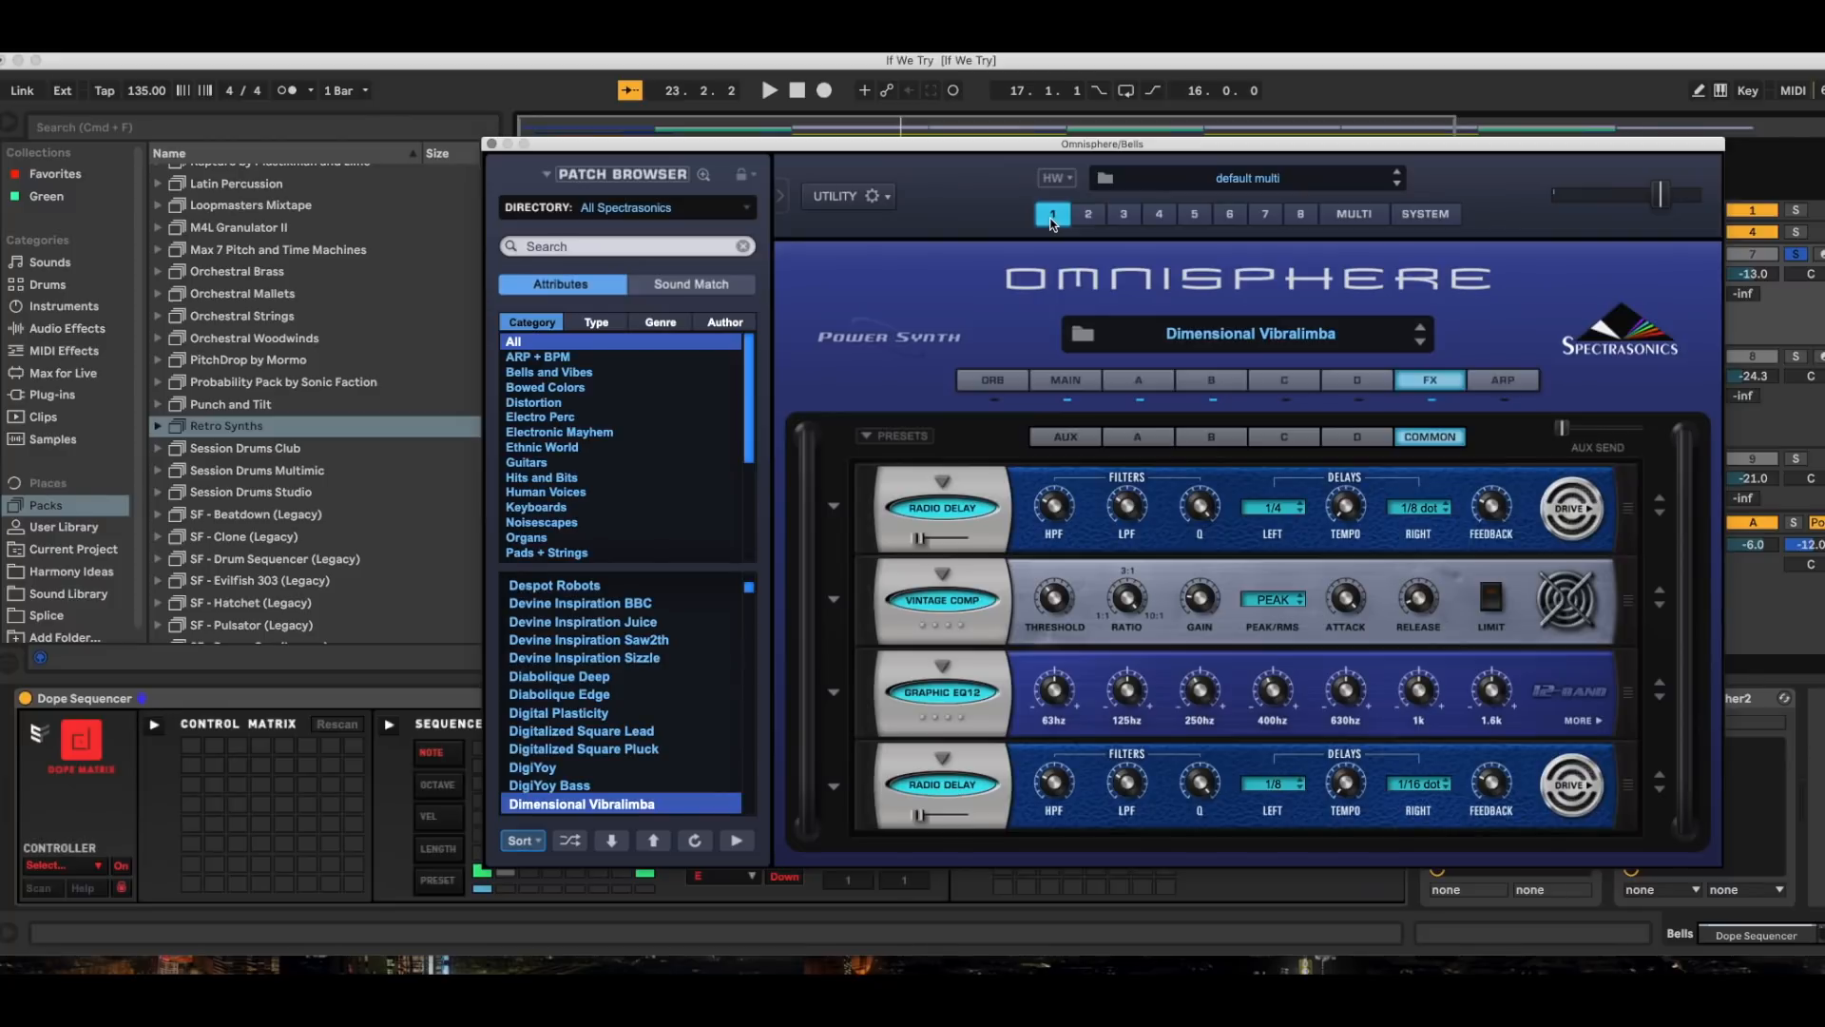
click(1062, 383)
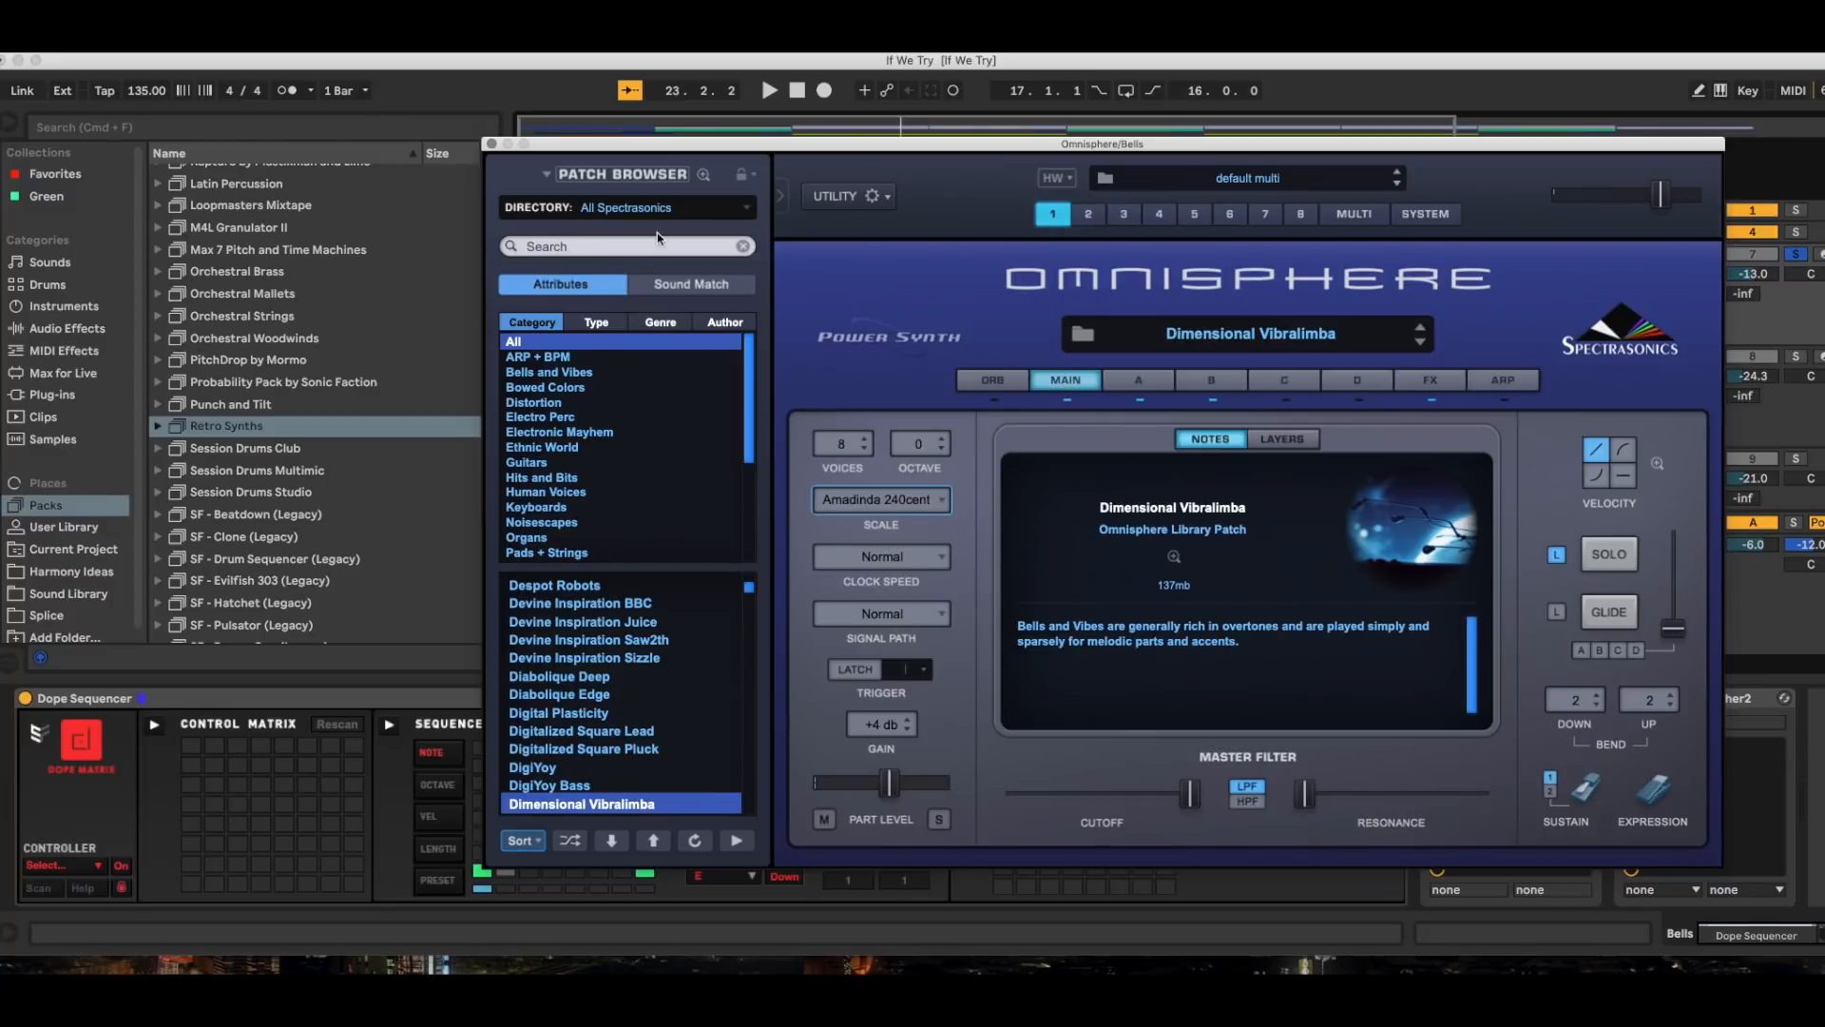
click(492, 143)
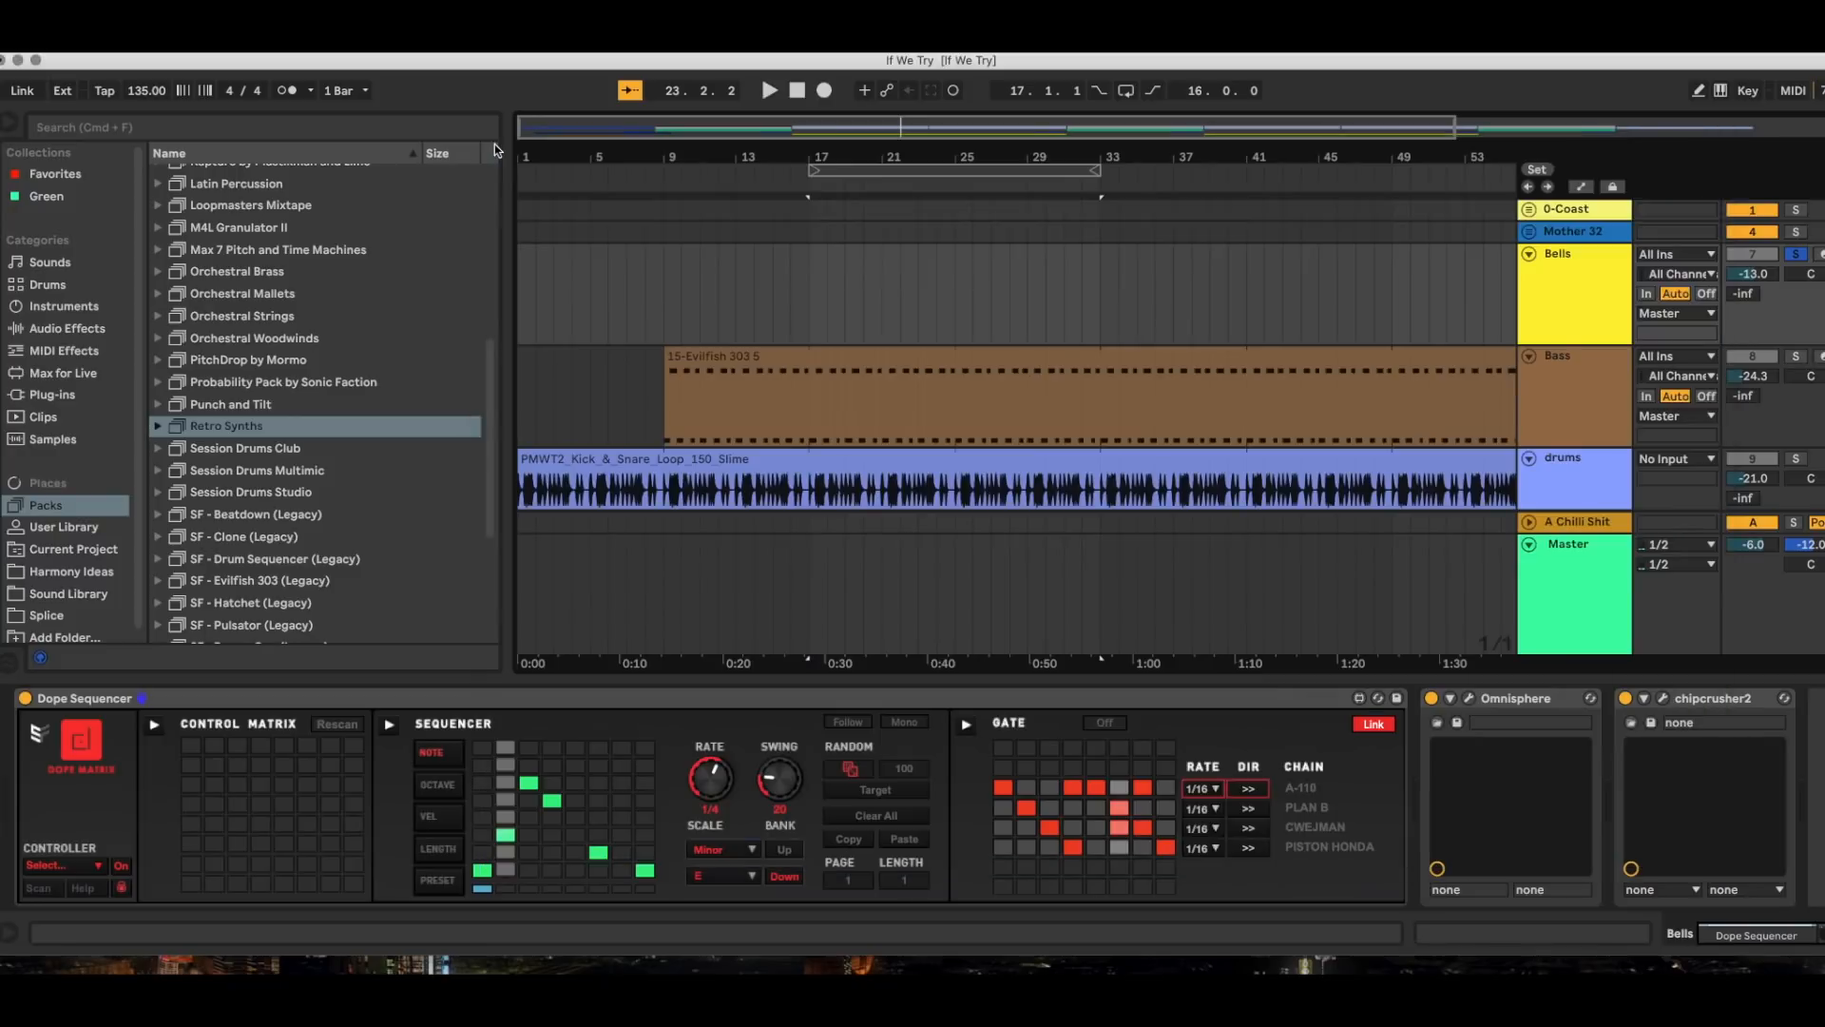
Collapse the Master track and look through the arrangement's tracks down to the 17 Omnisphere track.
scroll(1175, 441, down, 10)
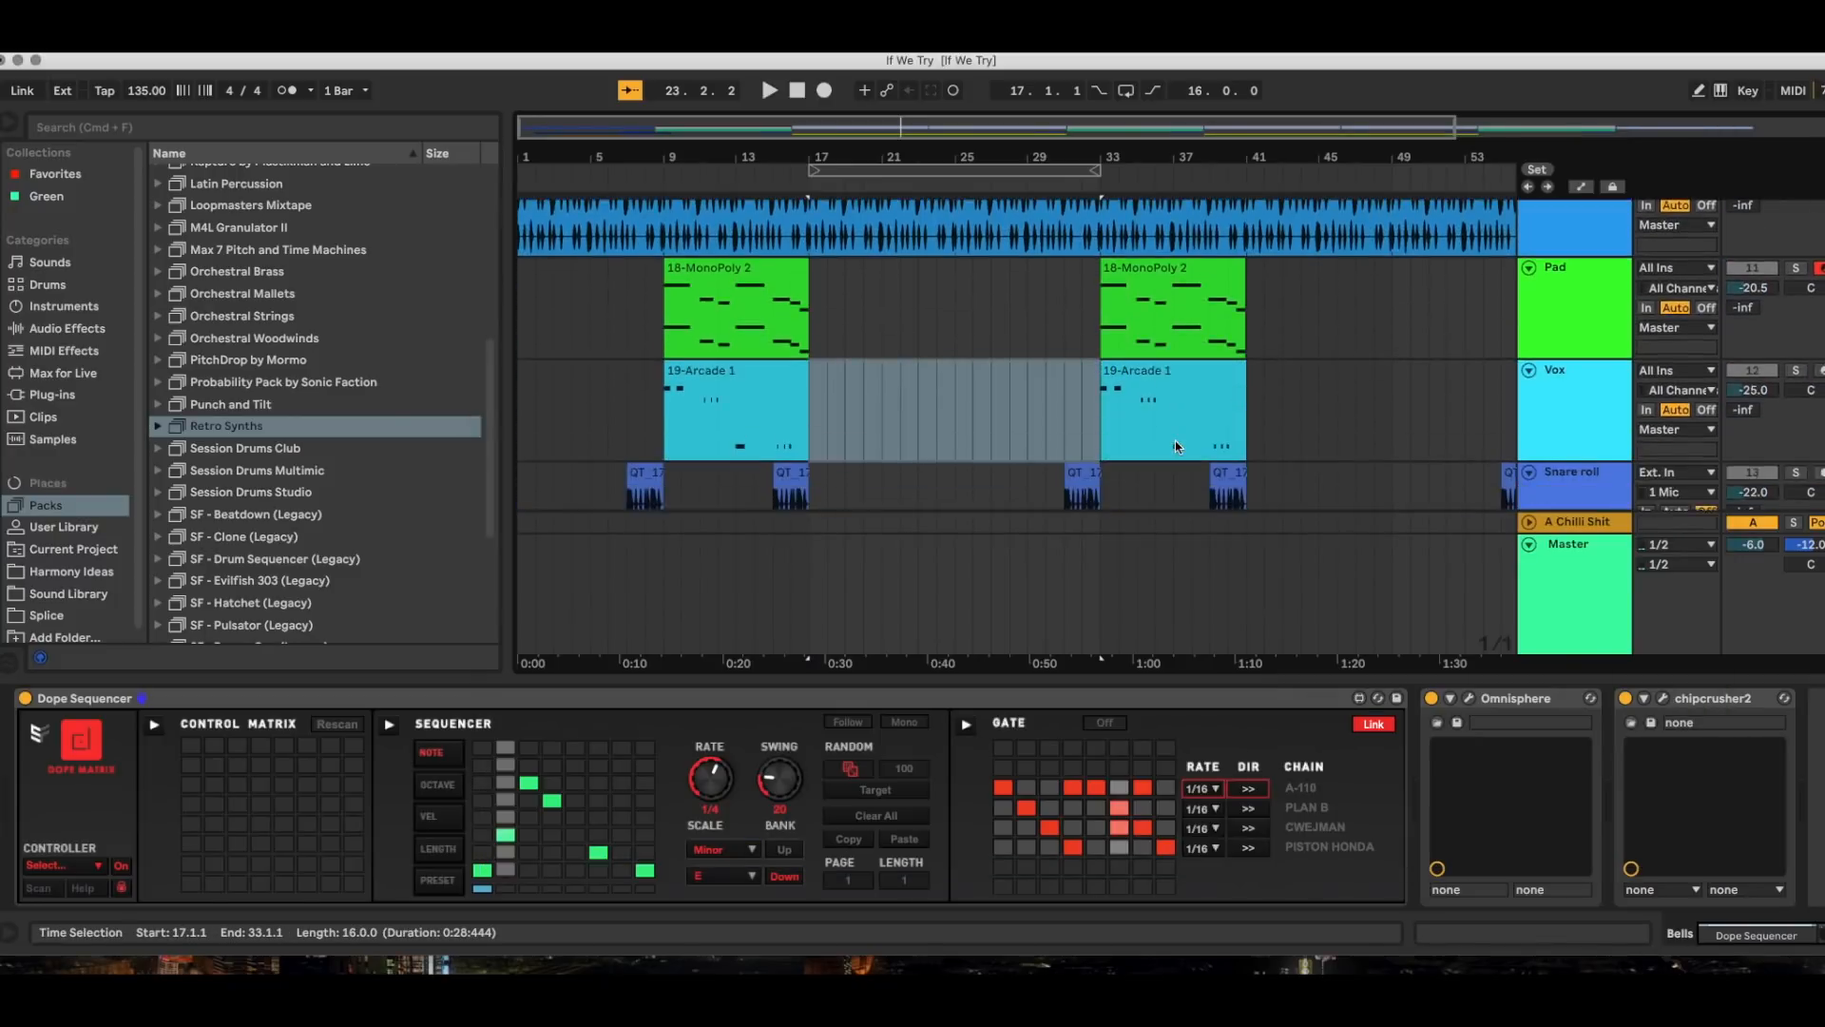
scroll(1175, 441, up, 2)
scroll(1175, 441, down, 2)
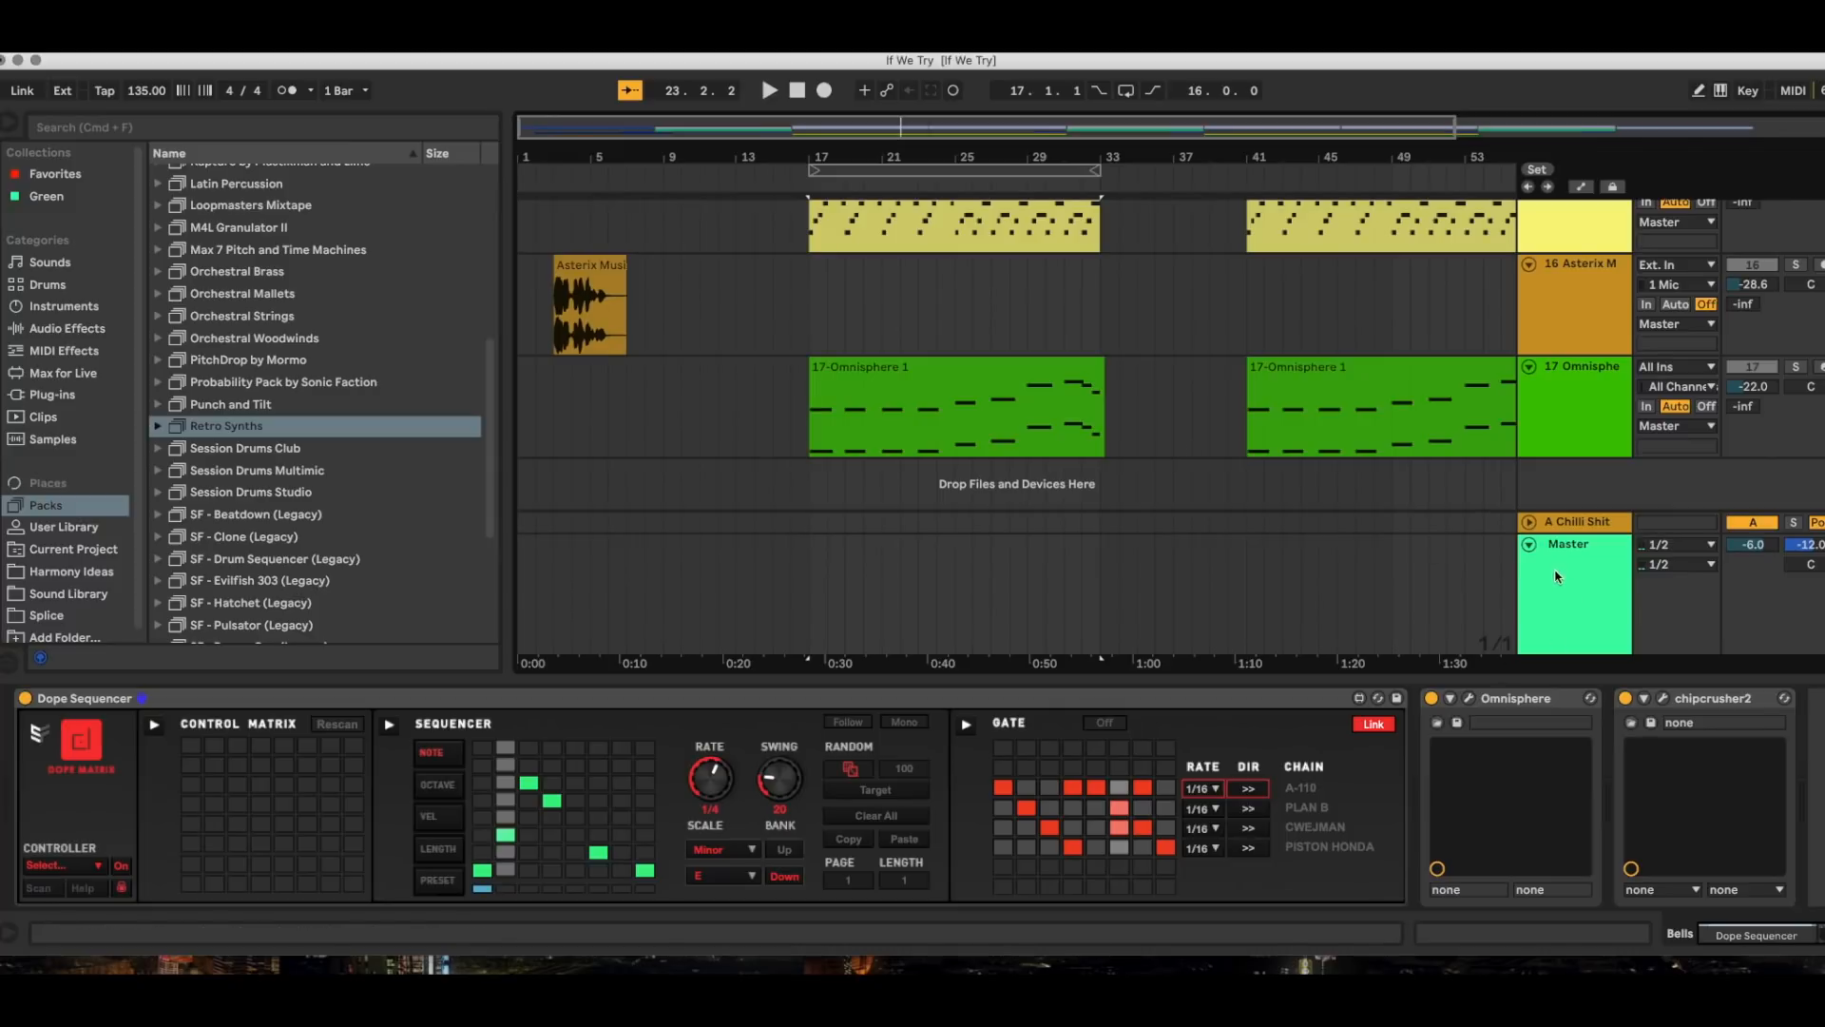
click(1530, 545)
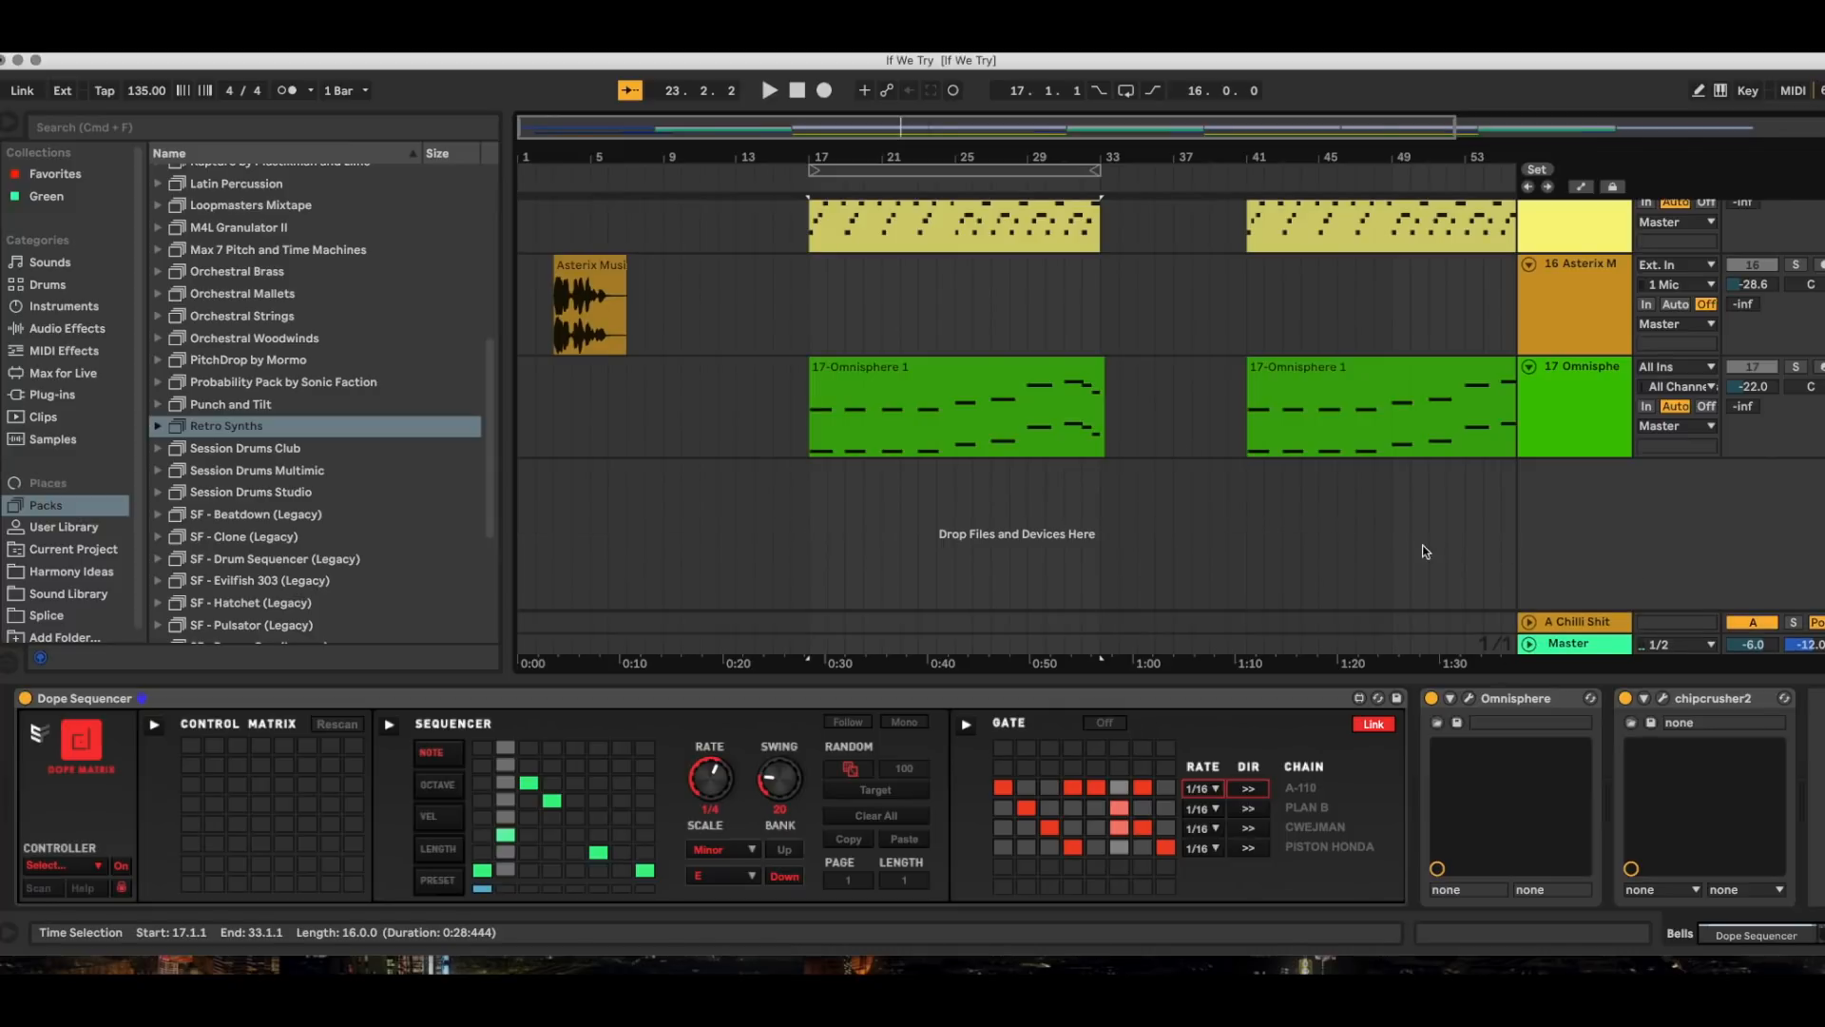
scroll(1399, 541, up, 6)
scroll(1400, 548, up, 6)
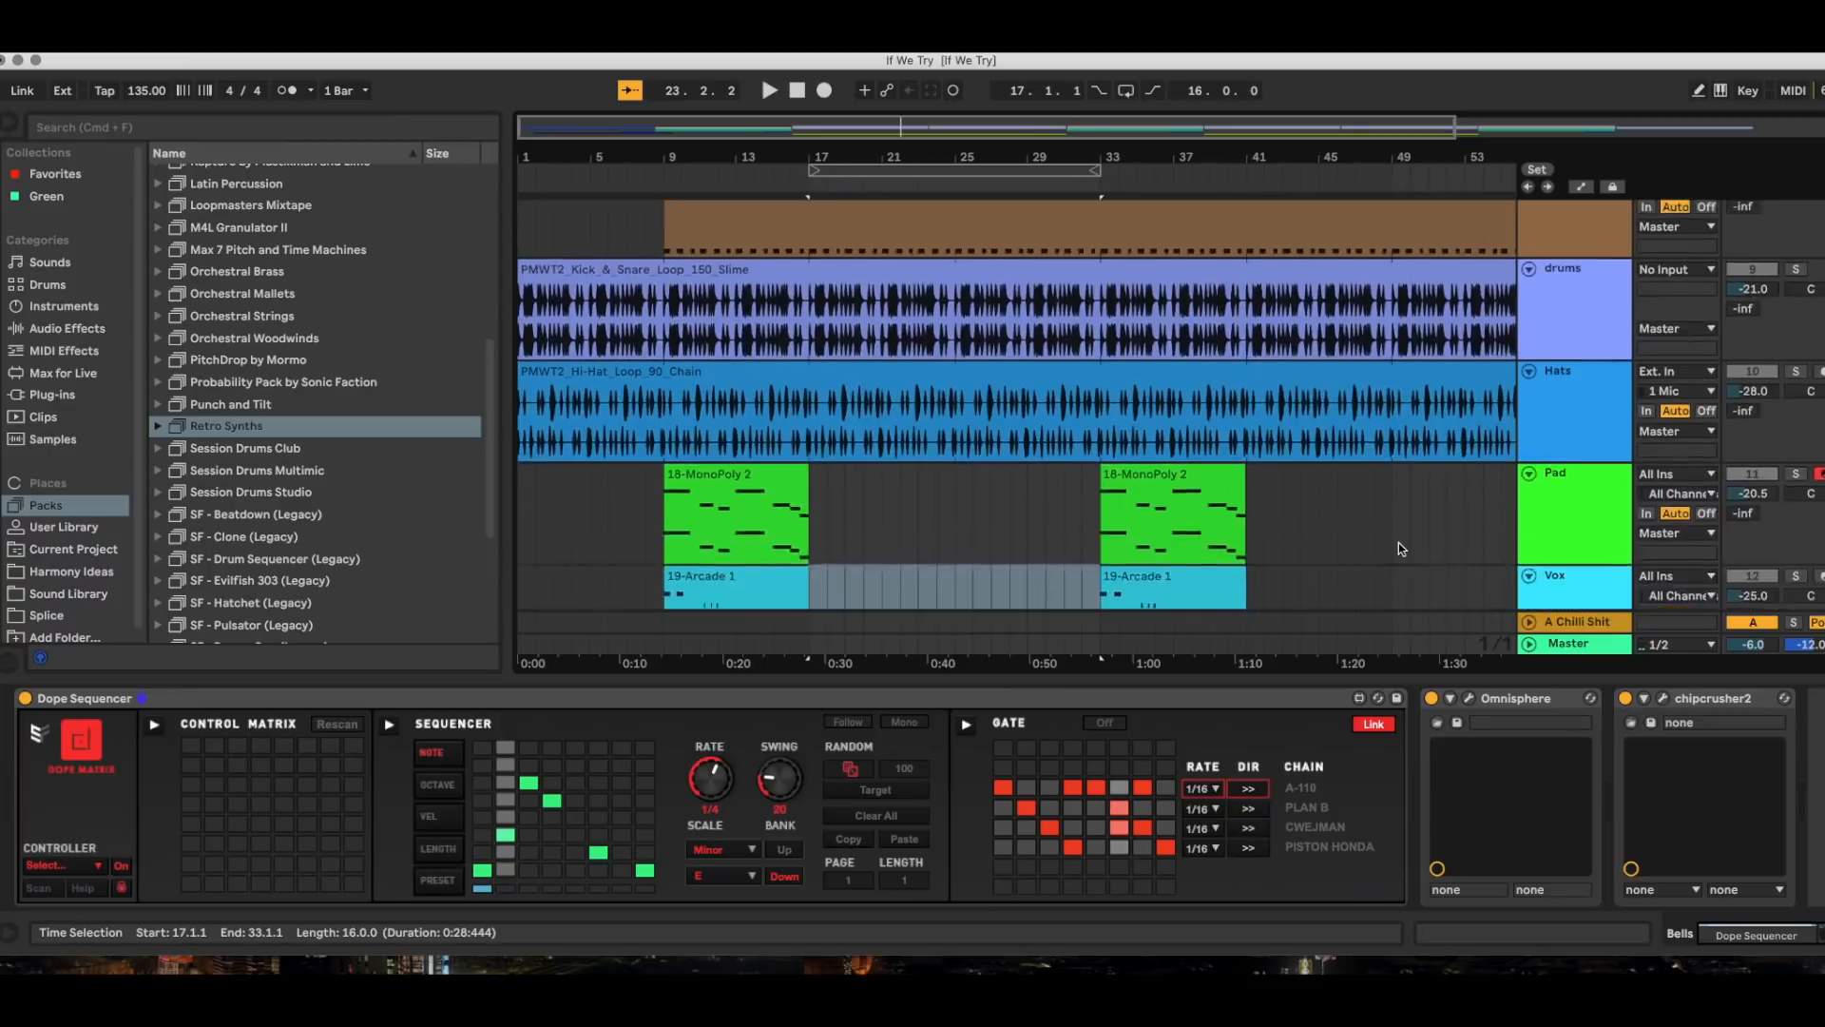
scroll(1399, 542, down, 2)
scroll(1399, 543, up, 2)
scroll(1399, 543, down, 10)
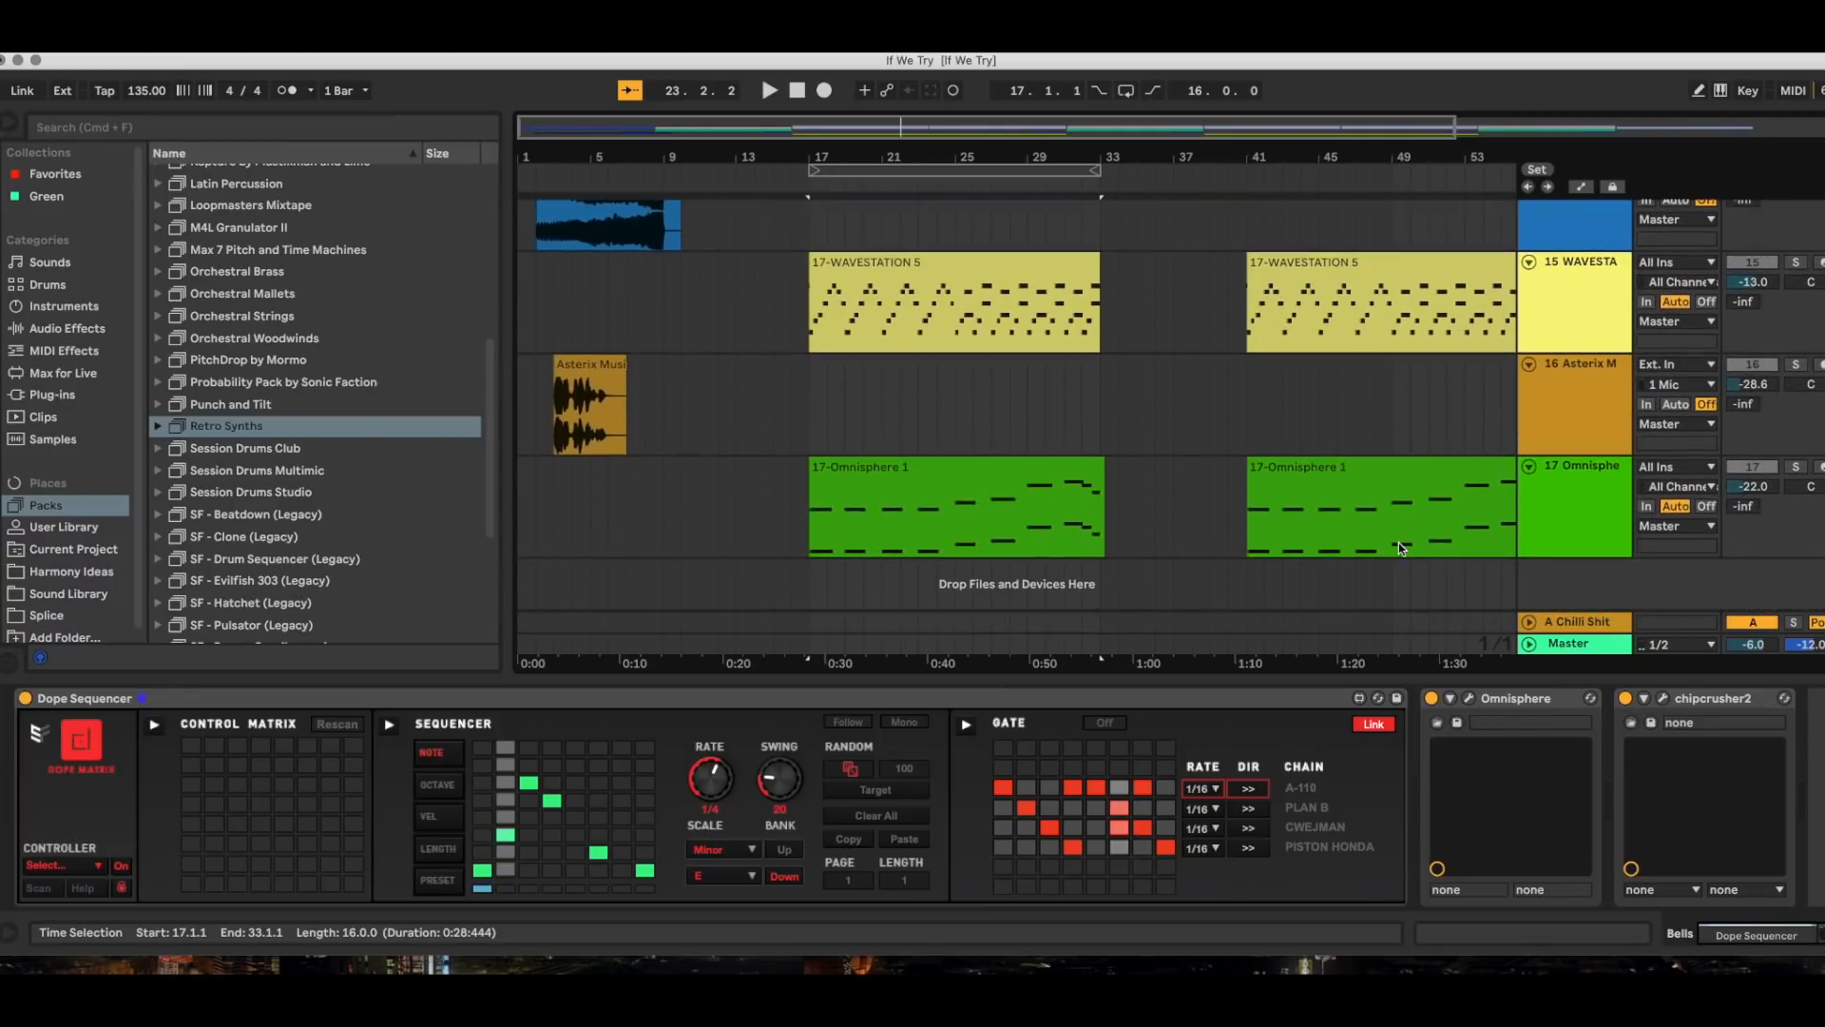